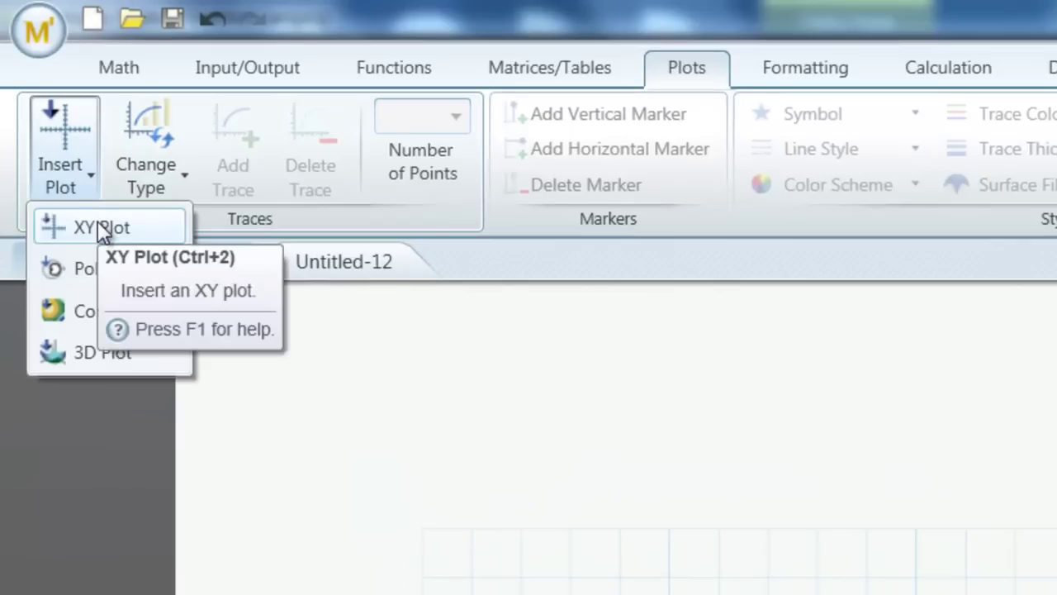
# Insert an XY plot below the integral, with x on the x-axis and the constant 3 on the y-axis.
pyautogui.click(98, 220)
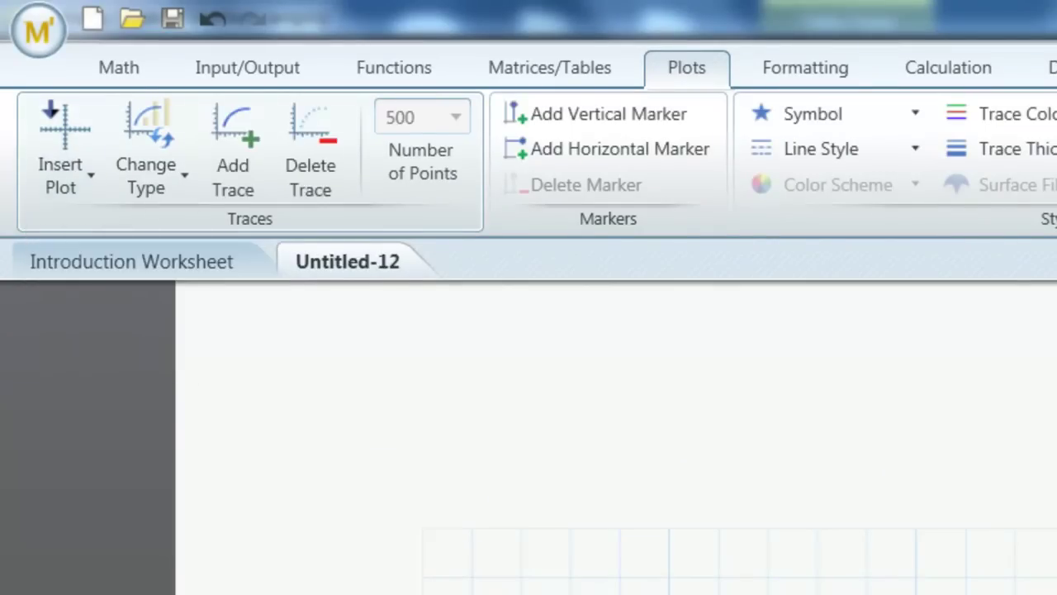
pyautogui.scroll(-3, 748, 352)
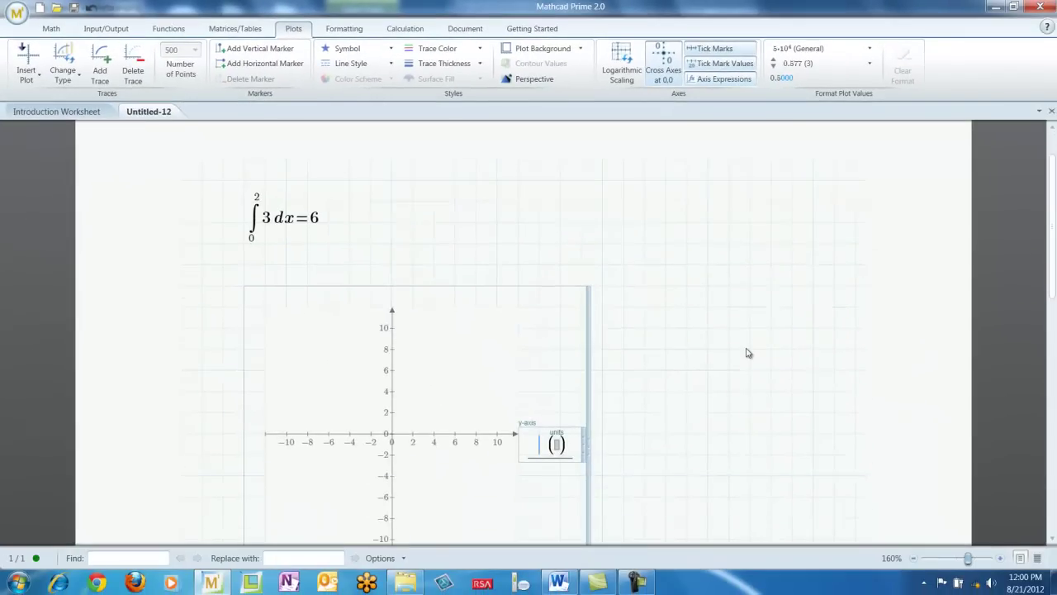
pyautogui.scroll(-1, 747, 353)
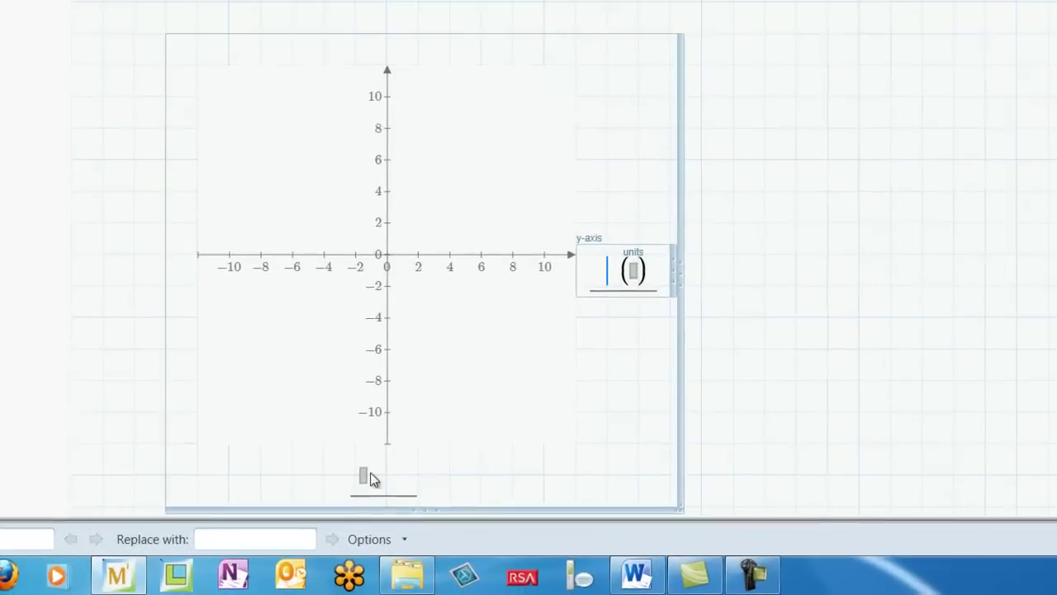
pyautogui.click(381, 515)
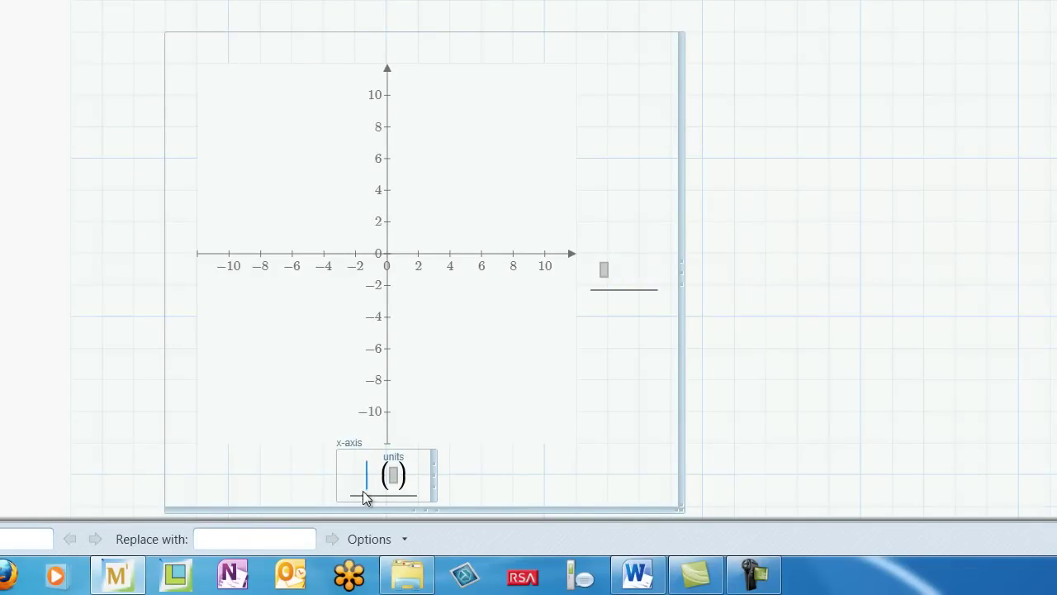
pyautogui.write('x')
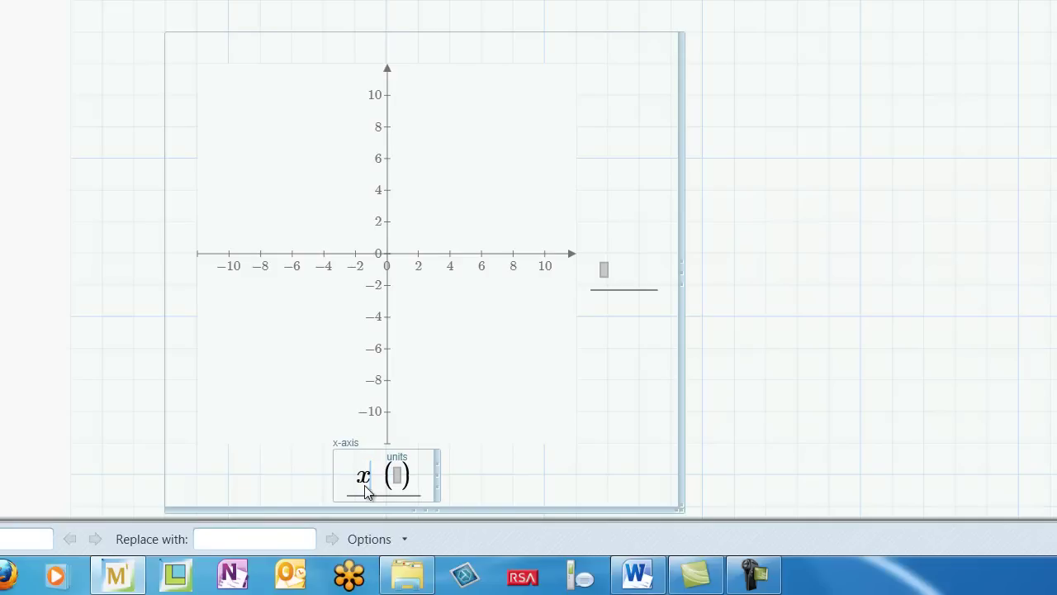
pyautogui.click(621, 276)
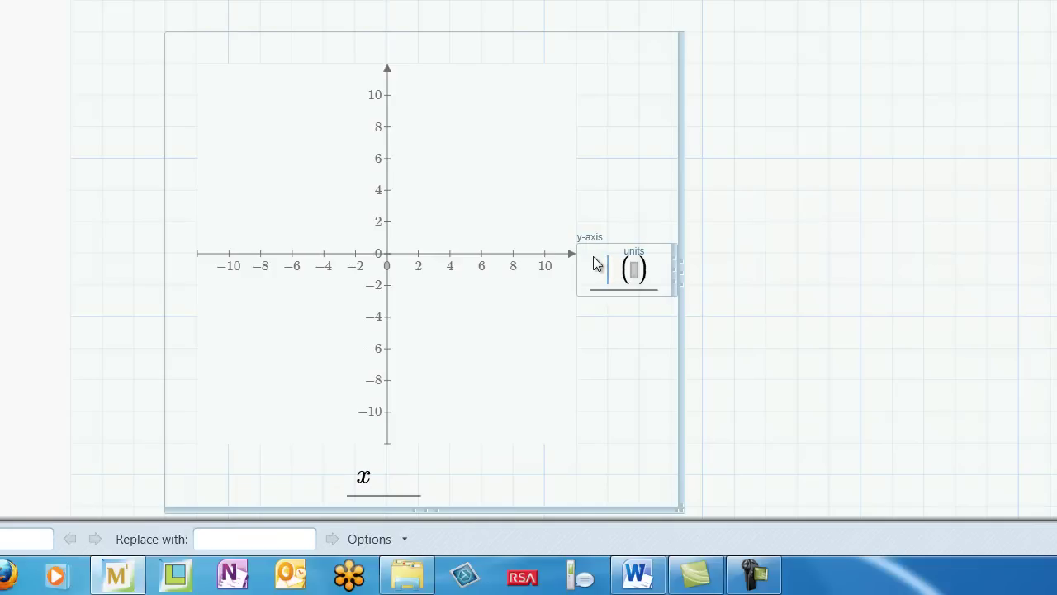
pyautogui.write('3')
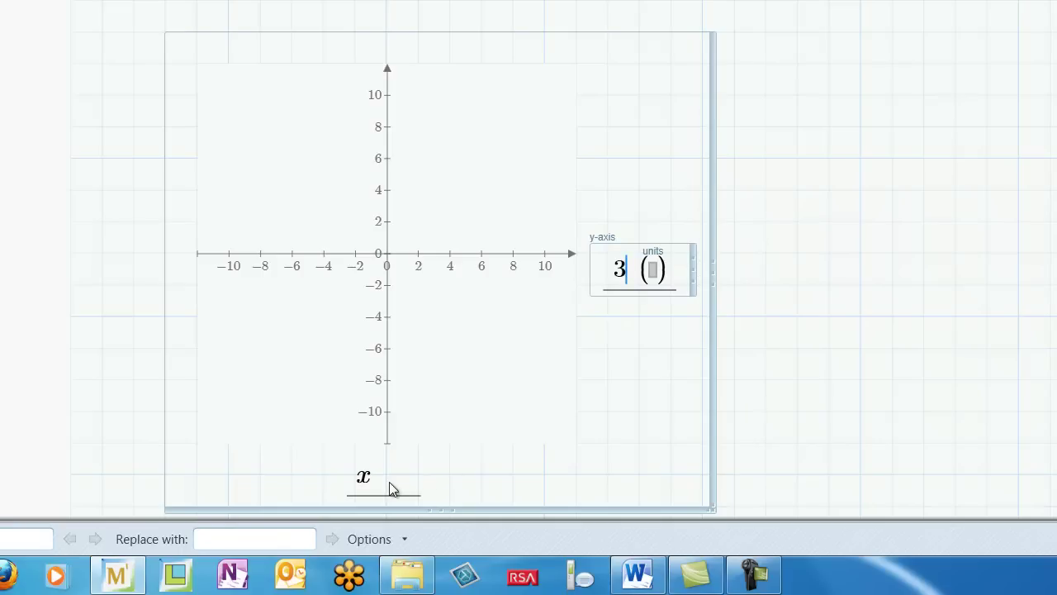
pyautogui.click(803, 332)
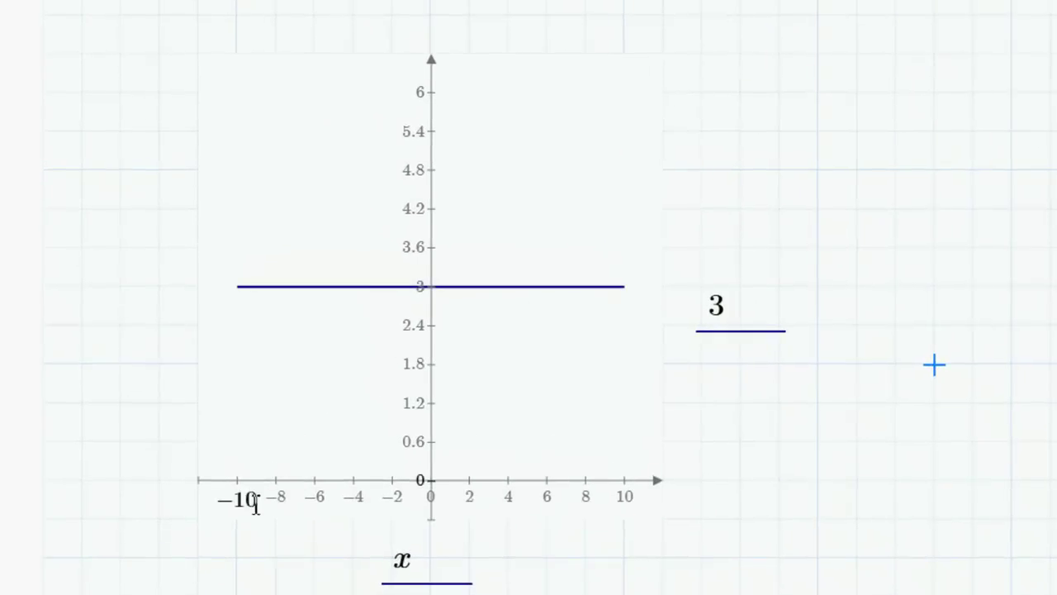
# Set the plot's x-axis limits to run from 0 to 2.
pyautogui.click(247, 466)
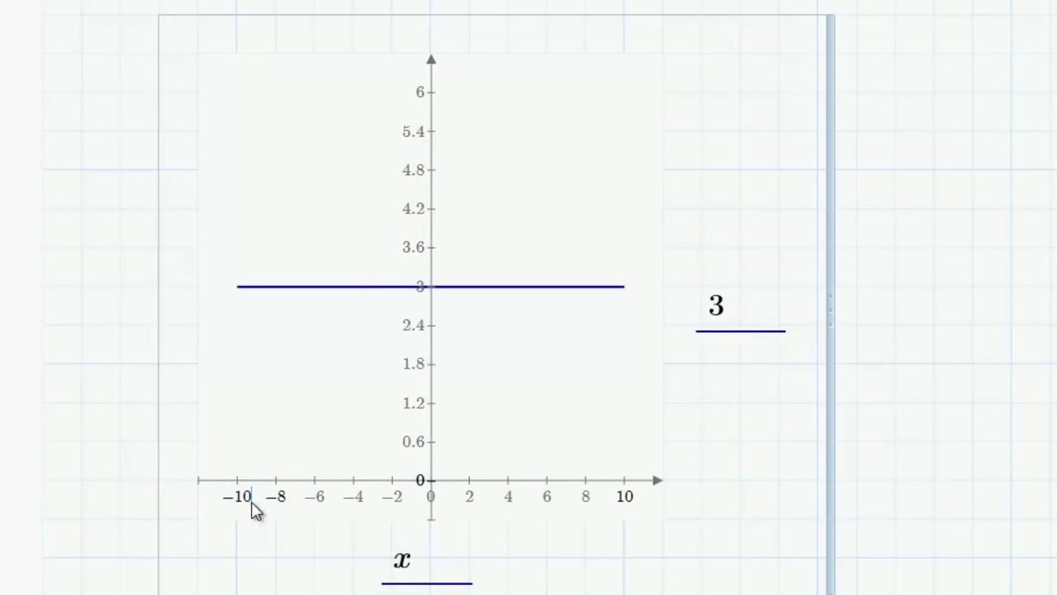
pyautogui.press('BackSpace')
pyautogui.press('BackSpace')
pyautogui.press('BackSpace')
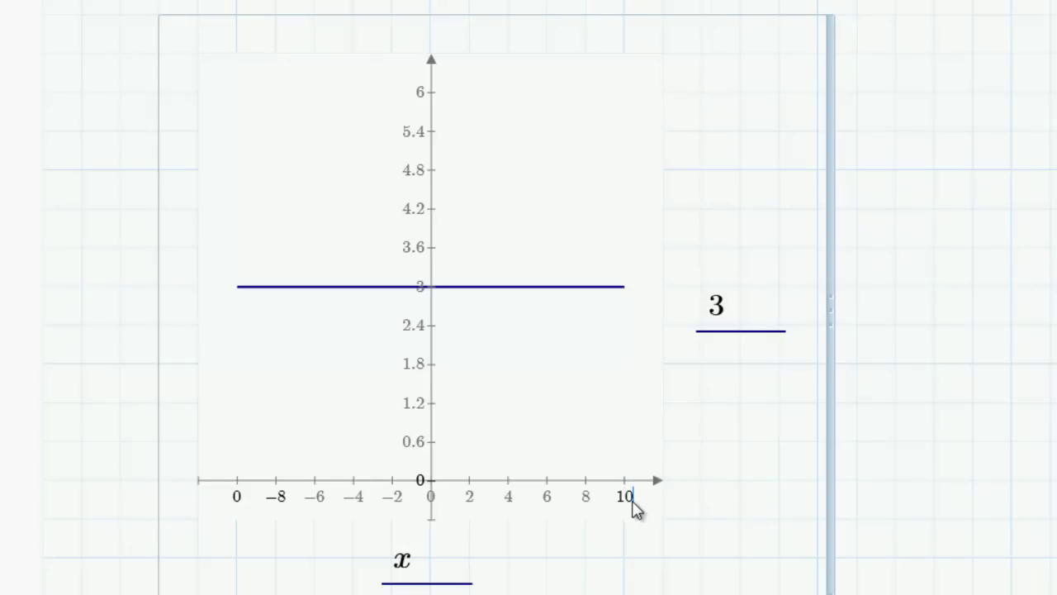
pyautogui.press('BackSpace')
pyautogui.press('BackSpace')
pyautogui.write('2')
pyautogui.click(961, 501)
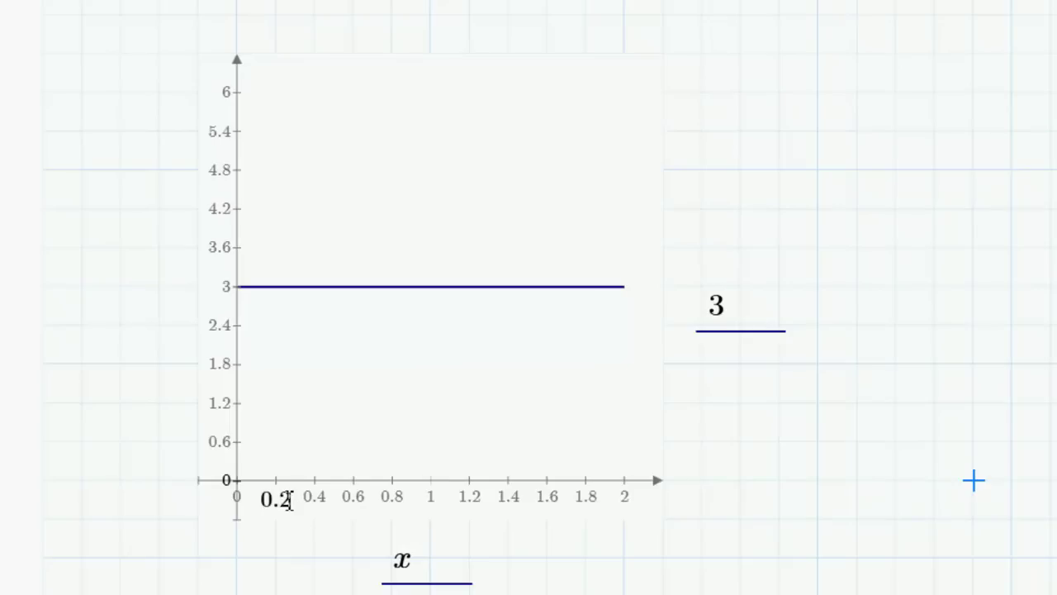
# Change the x-axis's second tick value to 1 so the ticks are spaced one unit apart.
pyautogui.click(288, 497)
pyautogui.press('BackSpace')
pyautogui.press('BackSpace')
pyautogui.press('BackSpace')
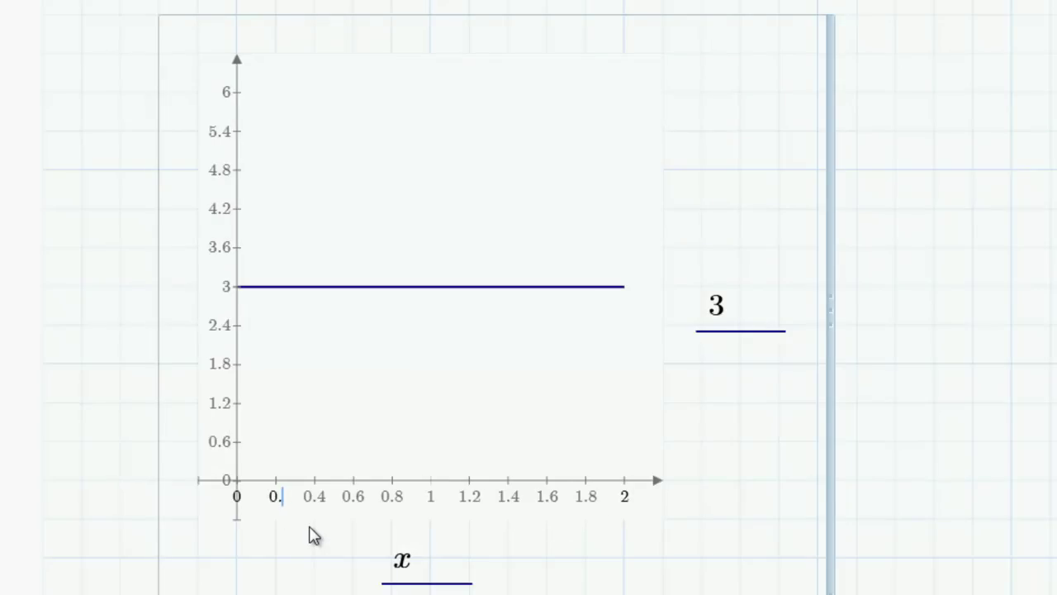
pyautogui.press('Return')
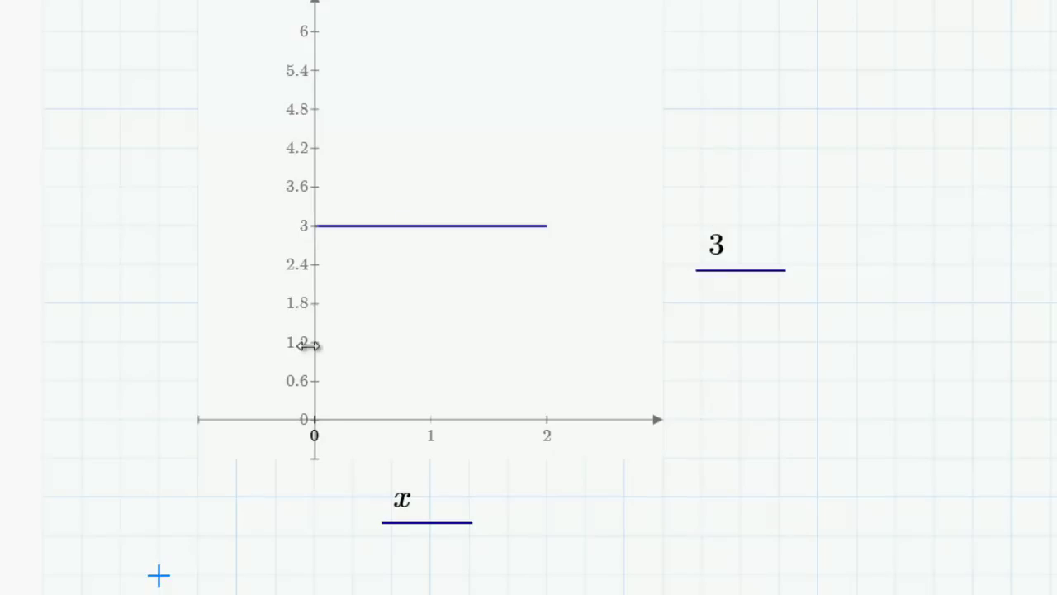
# Change the y-axis's second tick value to 1 so its ticks are spaced one unit apart.
pyautogui.click(303, 380)
pyautogui.press('BackSpace')
pyautogui.press('BackSpace')
pyautogui.press('Return')
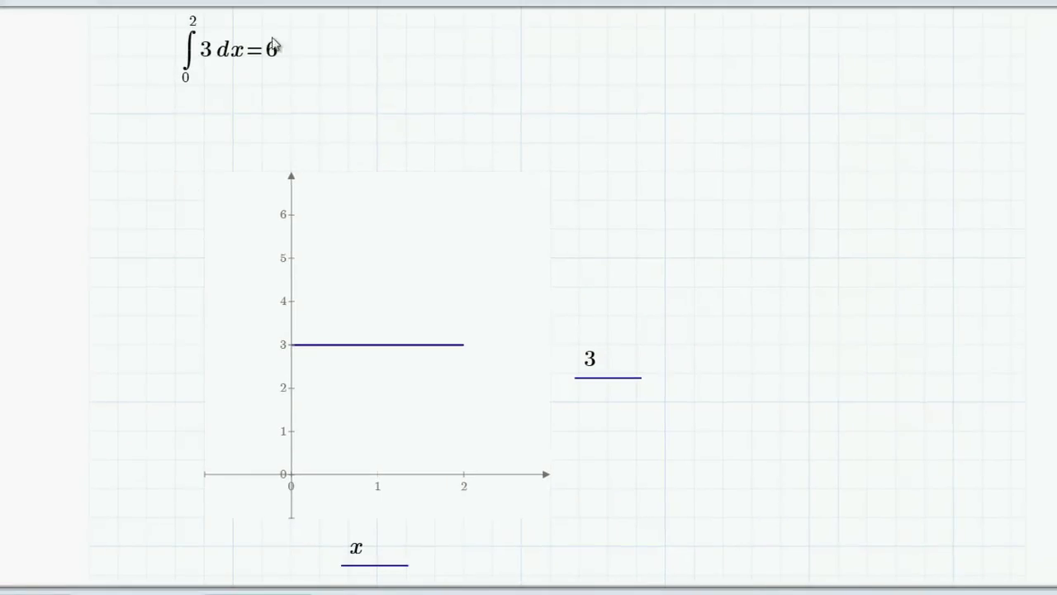
# Move the integral region one grid square over and down, closer above the plot.
pyautogui.click(244, 53)
pyautogui.moveTo(302, 58); pyautogui.dragTo(331, 86)
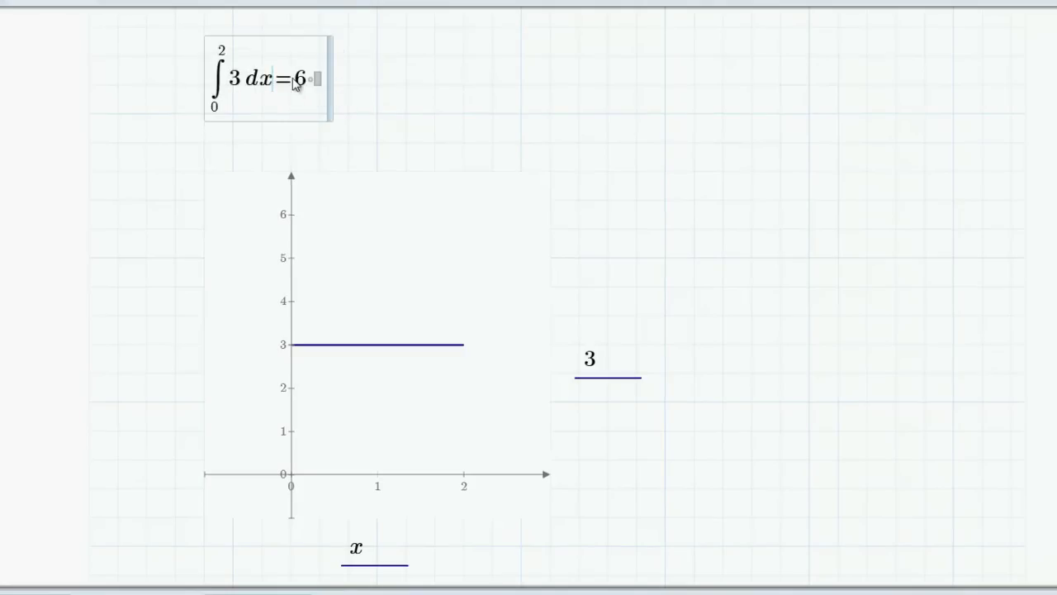
pyautogui.click(723, 258)
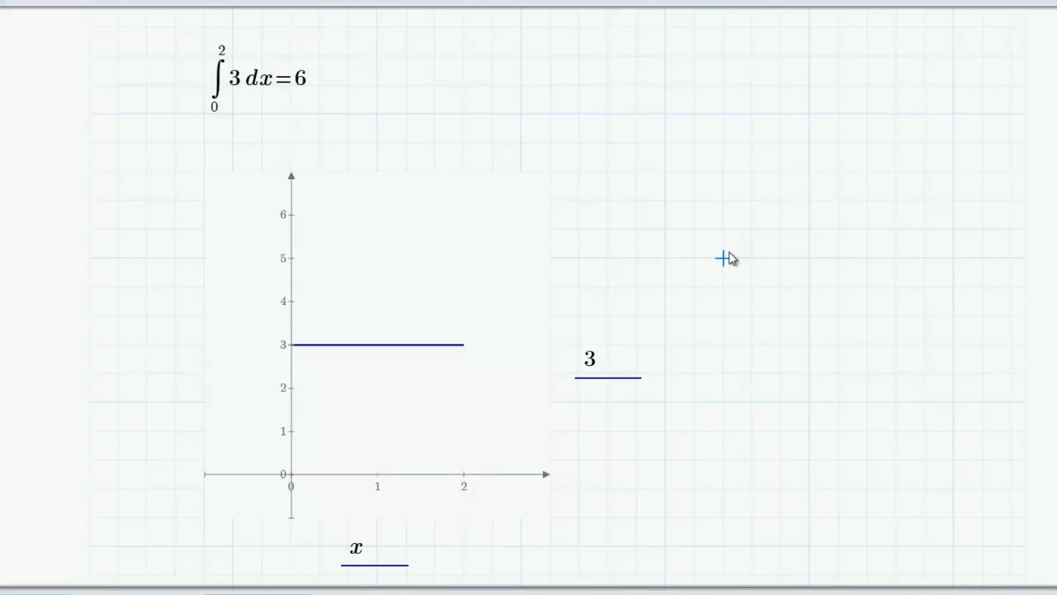
# Replace the integrand of the definite integral with x.
pyautogui.click(240, 89)
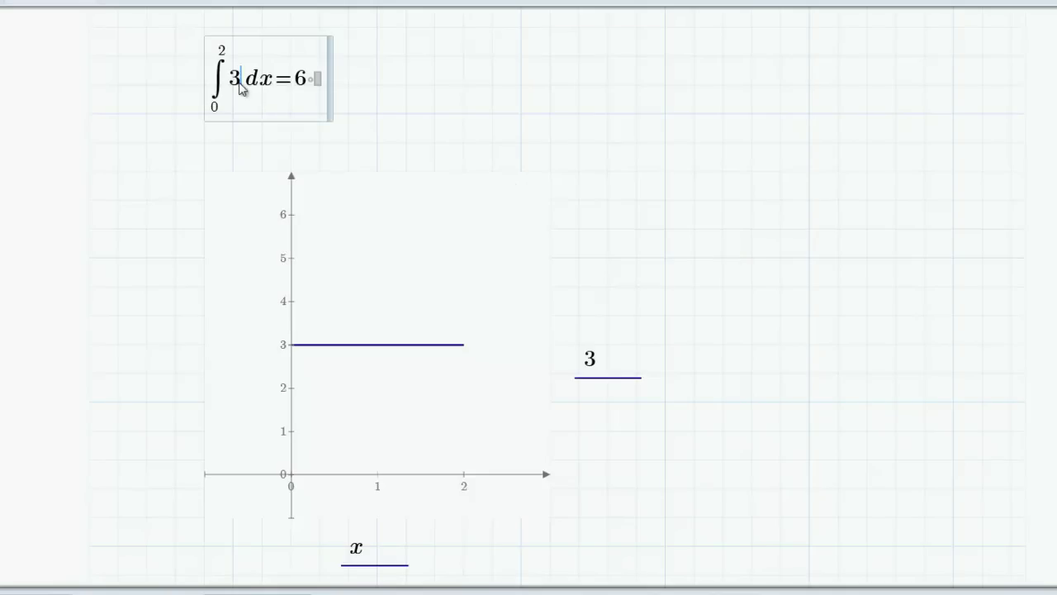
pyautogui.press('BackSpace')
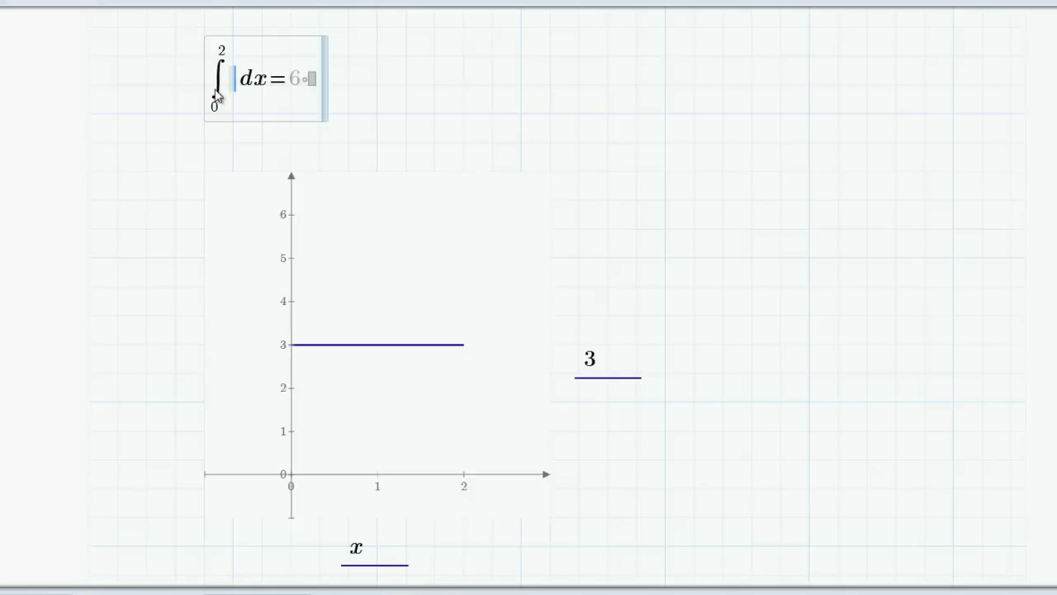
pyautogui.write('x')
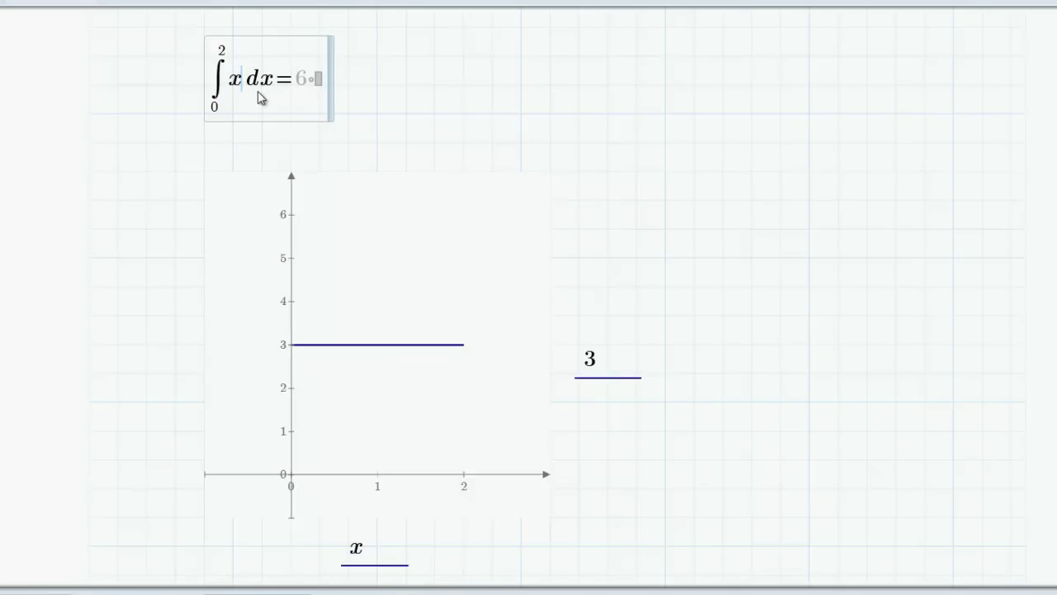
# Replace the plot's y-axis expression with x and redraw the trace.
pyautogui.click(596, 363)
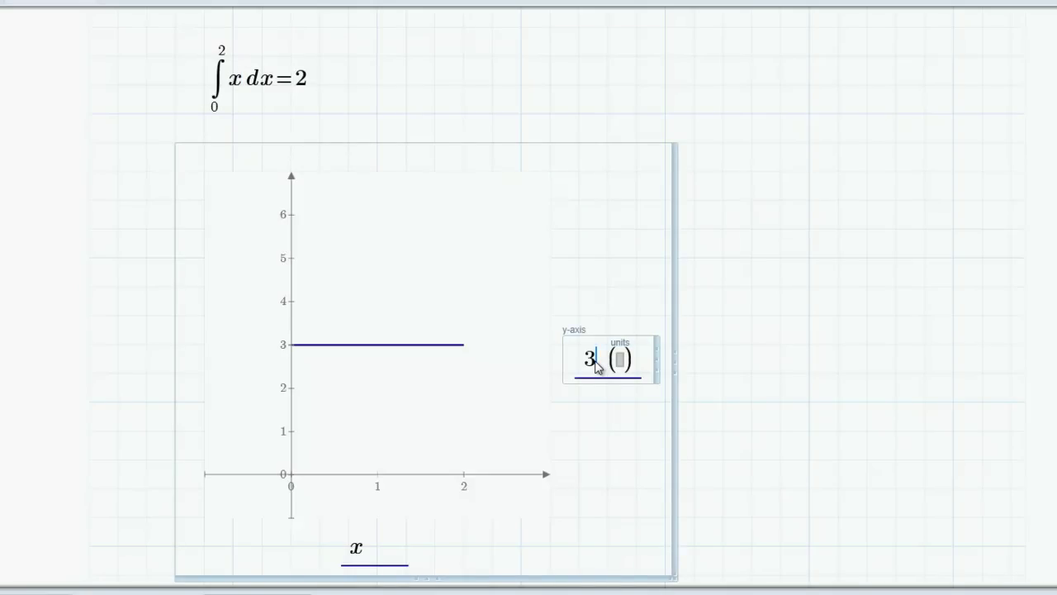
pyautogui.press('BackSpace')
pyautogui.write('x')
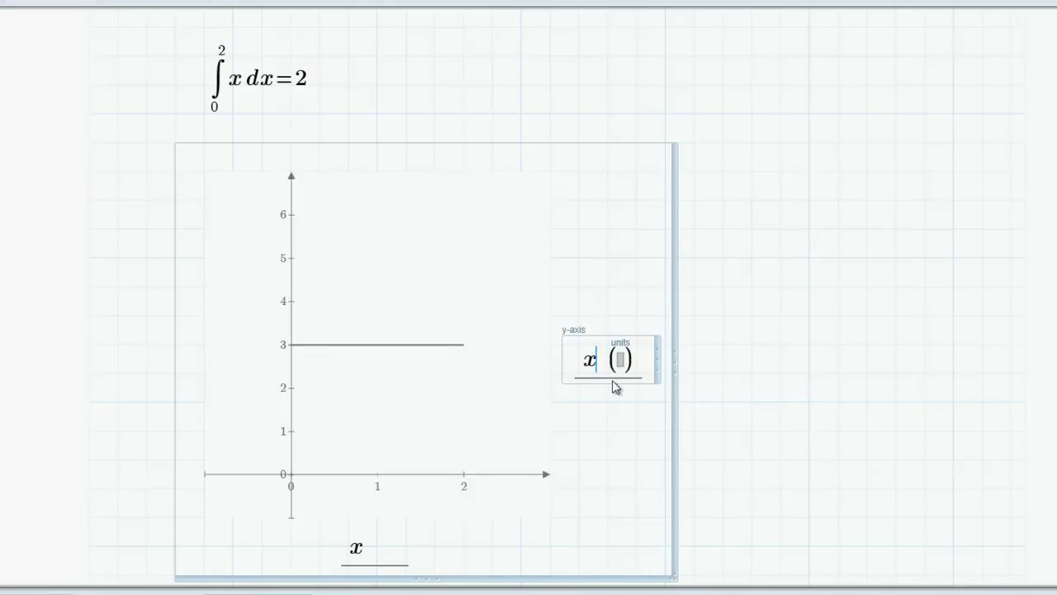
pyautogui.click(747, 376)
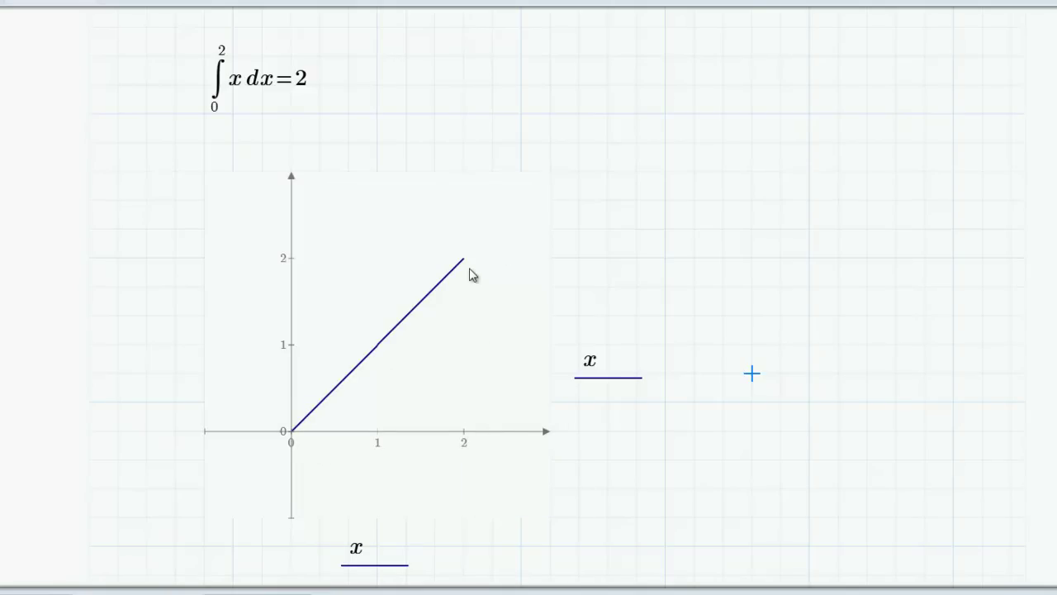
pyautogui.click(723, 259)
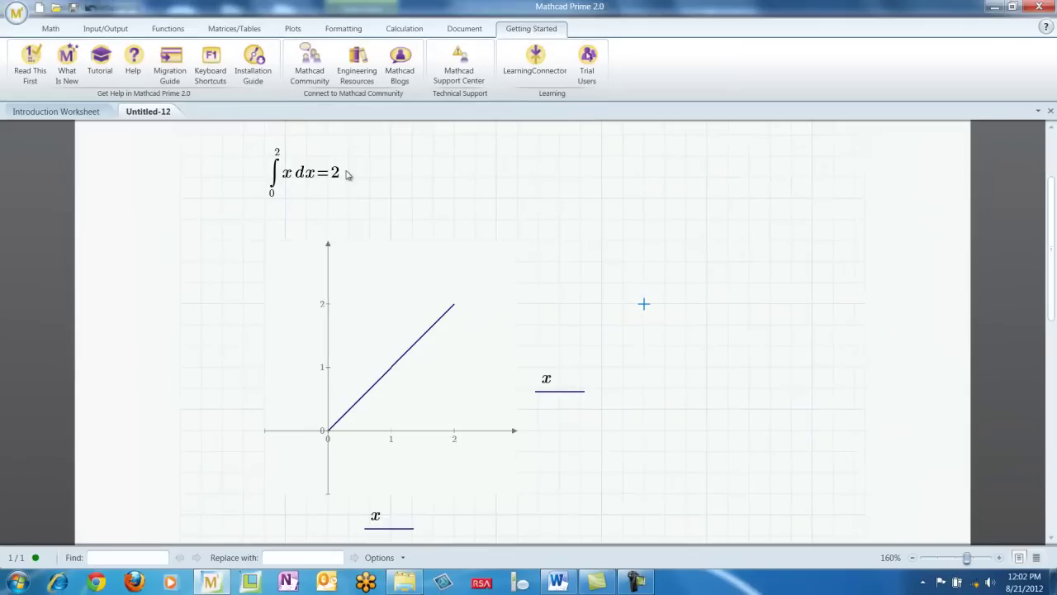
# Create a new blank worksheet.
pyautogui.click(132, 62)
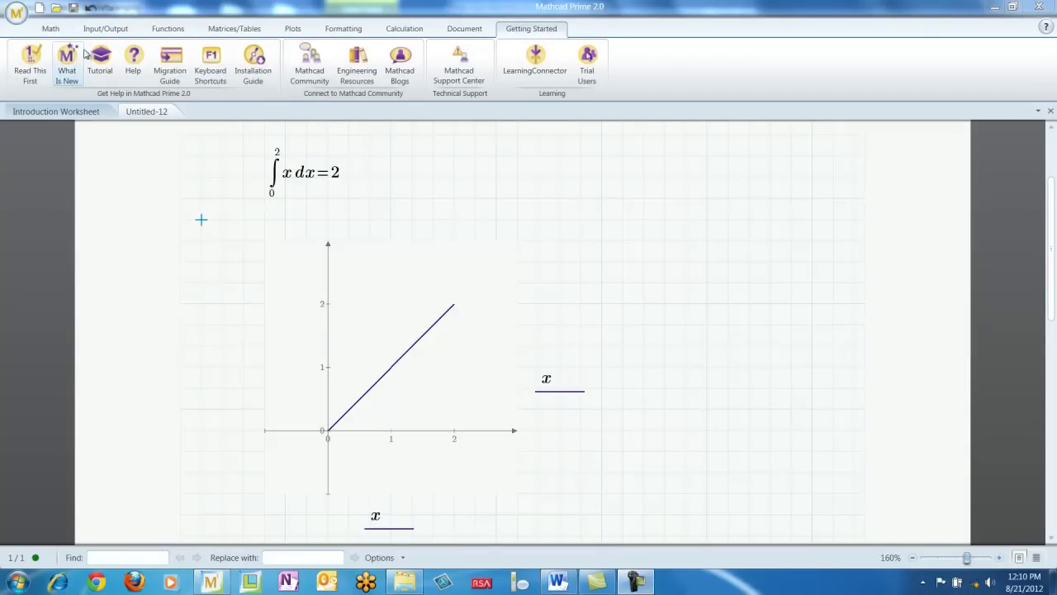
pyautogui.click(50, 28)
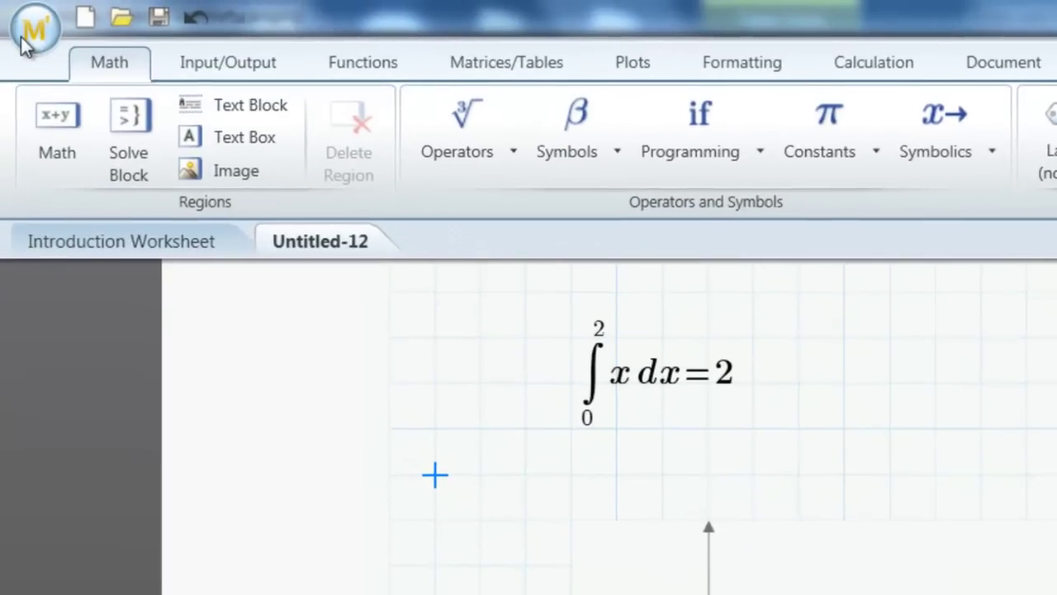
pyautogui.click(13, 21)
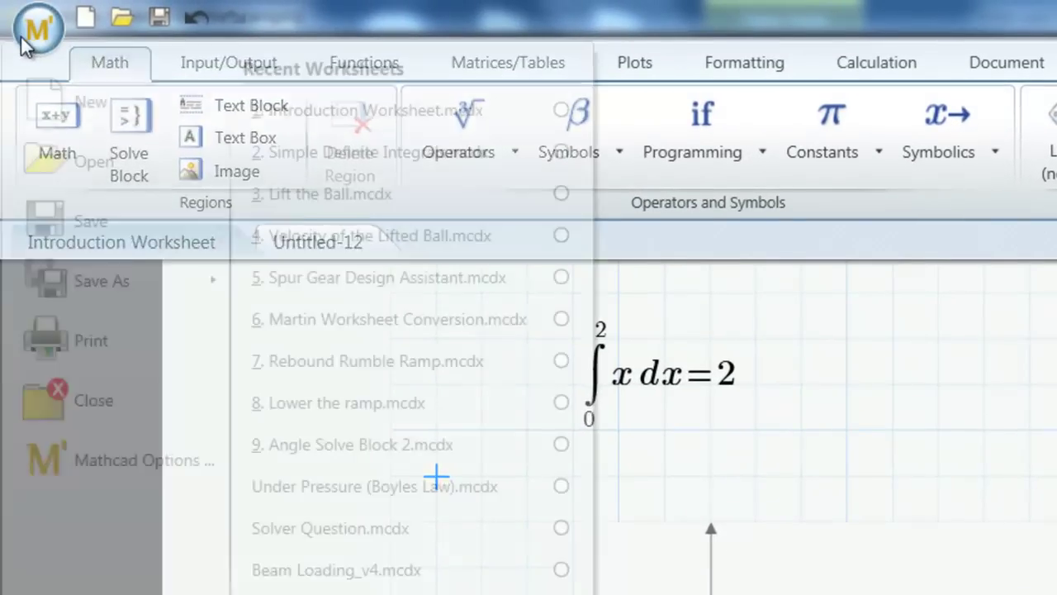
pyautogui.click(47, 99)
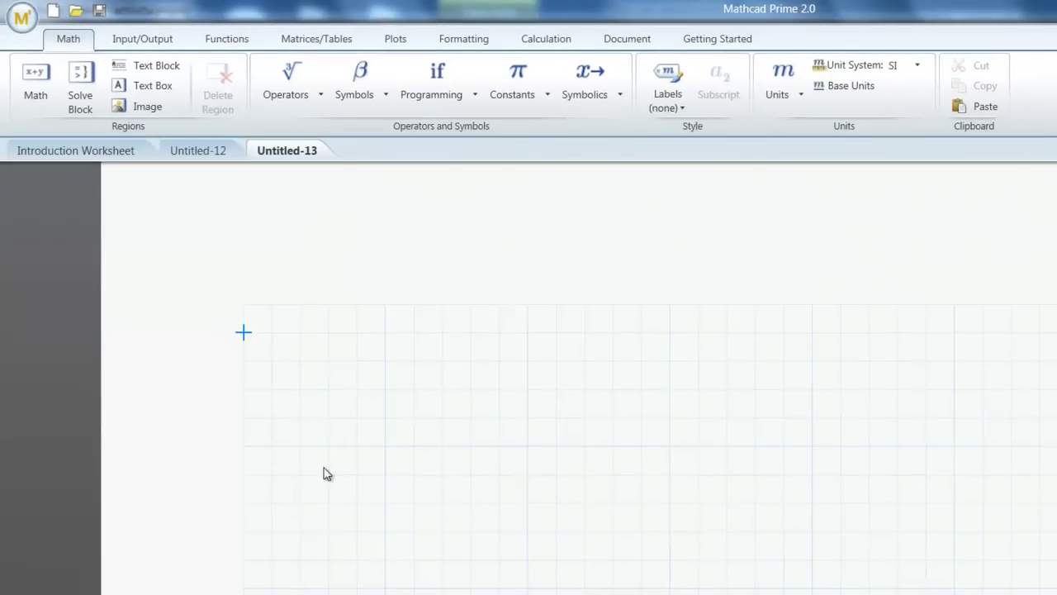
pyautogui.click(417, 475)
pyautogui.click(528, 418)
pyautogui.click(417, 402)
pyautogui.click(868, 459)
pyautogui.click(373, 338)
pyautogui.click(336, 408)
# Insert a math region near the start of the blank worksheet and evaluate 5+17-12--9 in it.
pyautogui.click(302, 358)
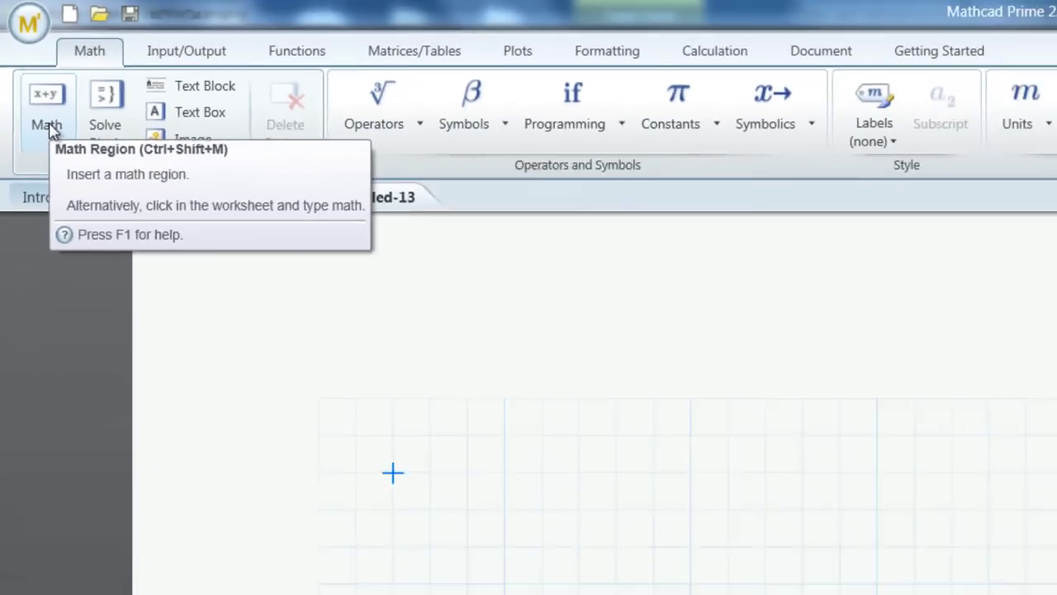
pyautogui.click(73, 183)
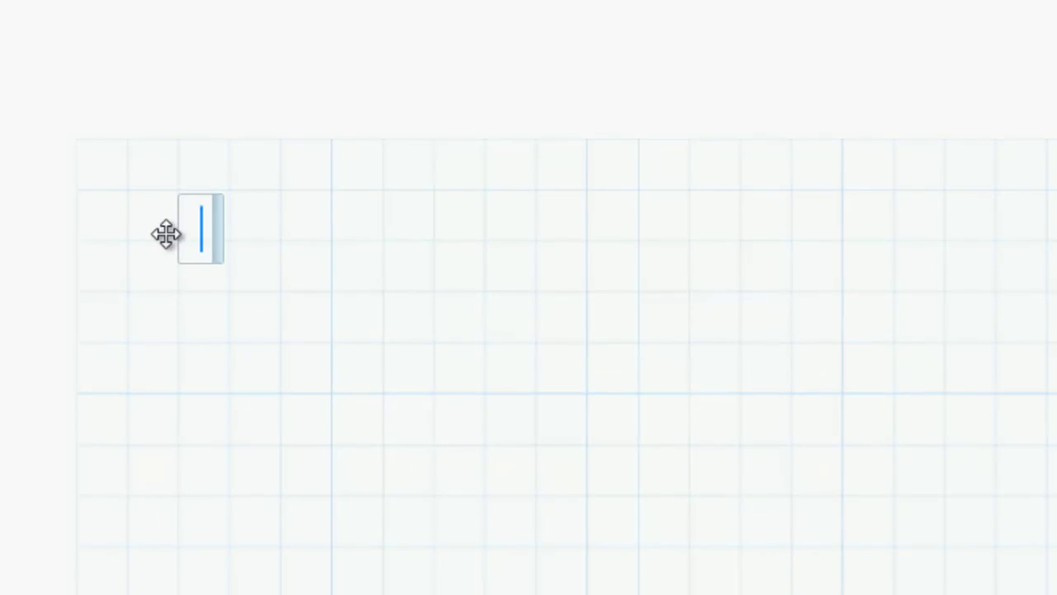
pyautogui.write('5+')
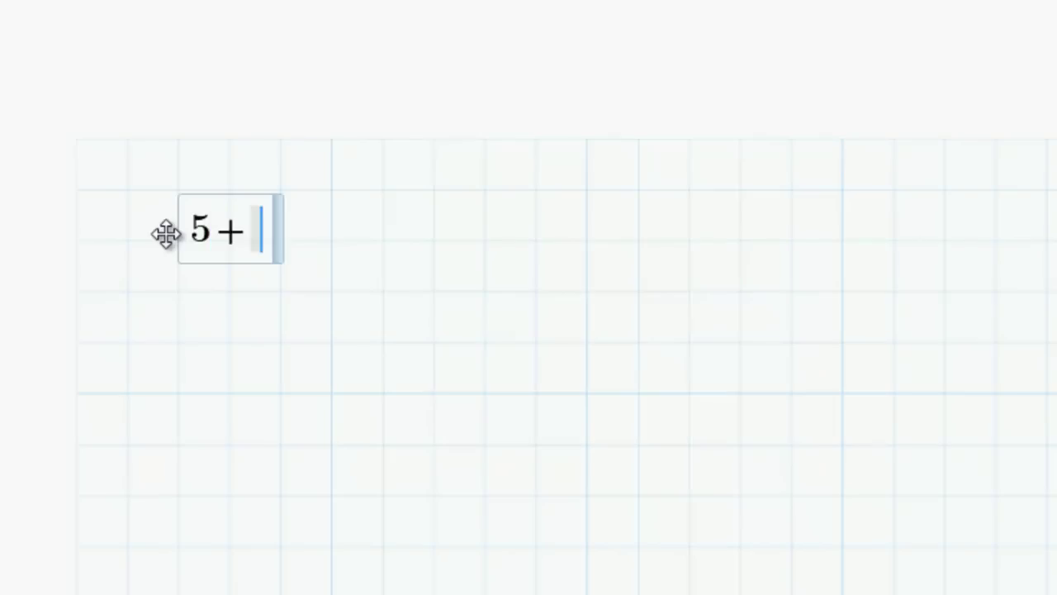
pyautogui.write('17-12')
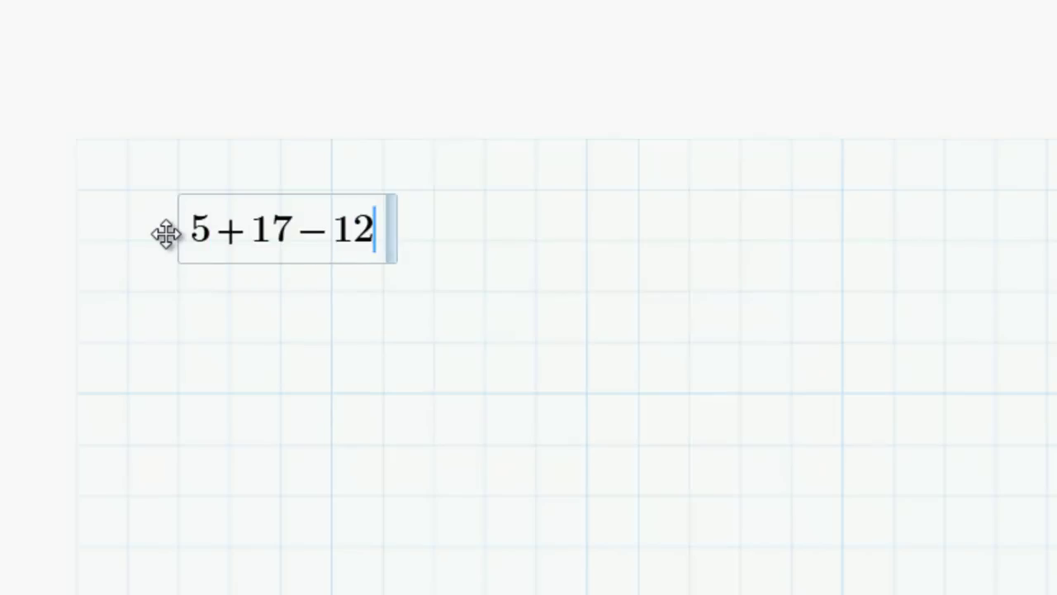
pyautogui.write('--9')
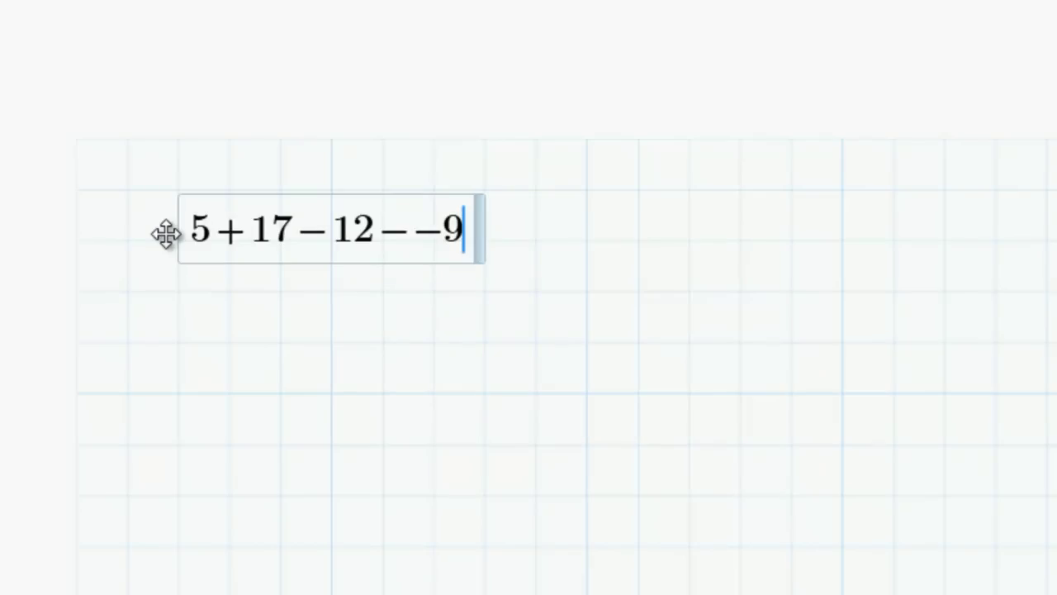
pyautogui.write('=19')
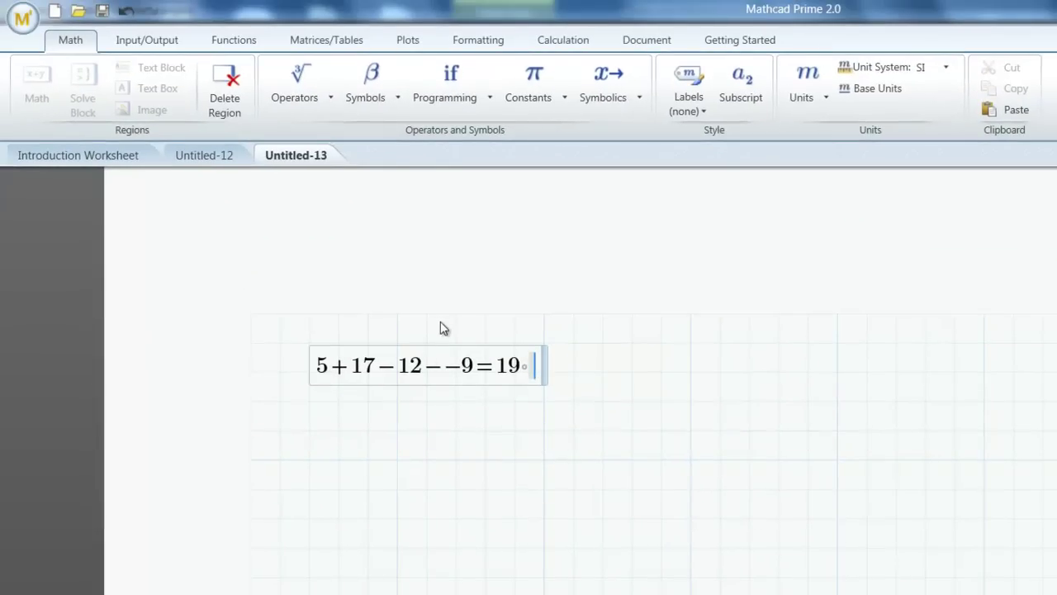
pyautogui.moveTo(509, 341)
pyautogui.mouseDown()
pyautogui.moveTo(689, 532)
pyautogui.moveTo(738, 498)
pyautogui.moveTo(744, 487)
pyautogui.moveTo(620, 438)
pyautogui.moveTo(471, 357)
pyautogui.moveTo(518, 355)
pyautogui.mouseUp()
pyautogui.click(603, 548)
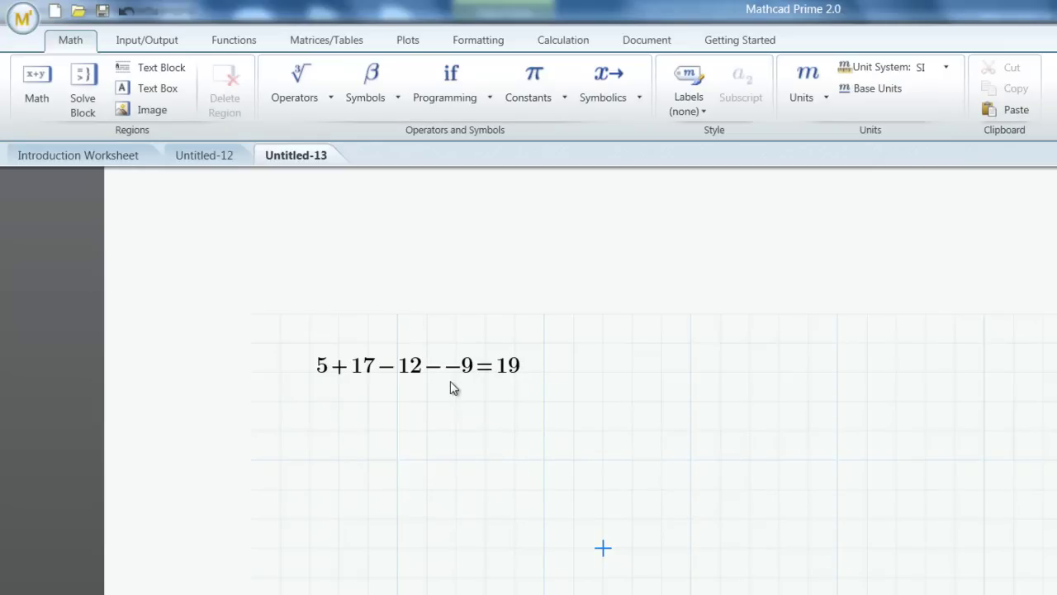
pyautogui.click(445, 368)
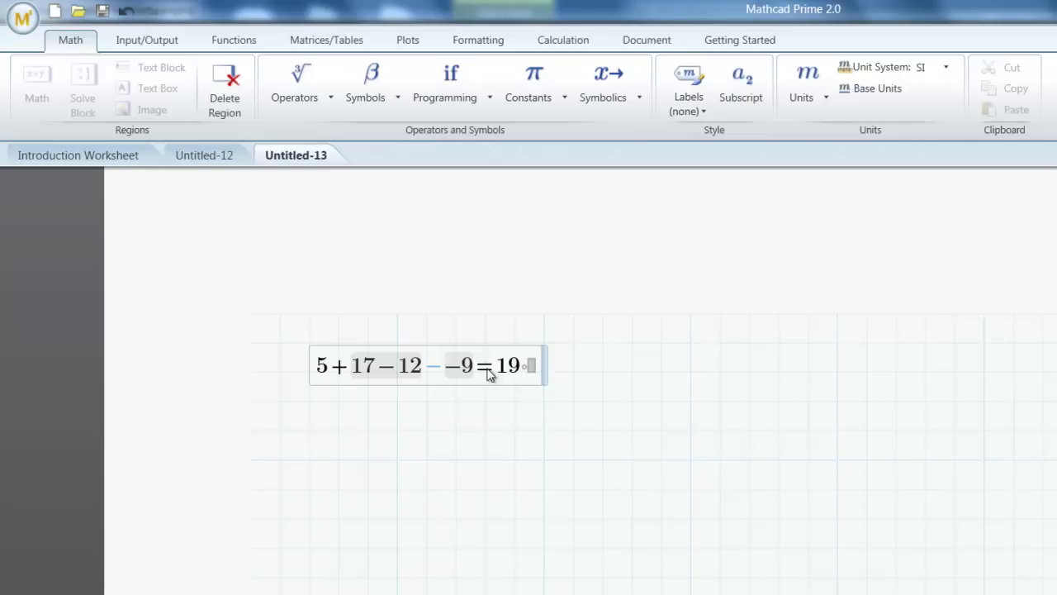
pyautogui.moveTo(550, 365)
pyautogui.mouseDown()
pyautogui.moveTo(548, 413)
pyautogui.moveTo(538, 373)
pyautogui.moveTo(550, 377)
pyautogui.moveTo(539, 372)
pyautogui.mouseUp()
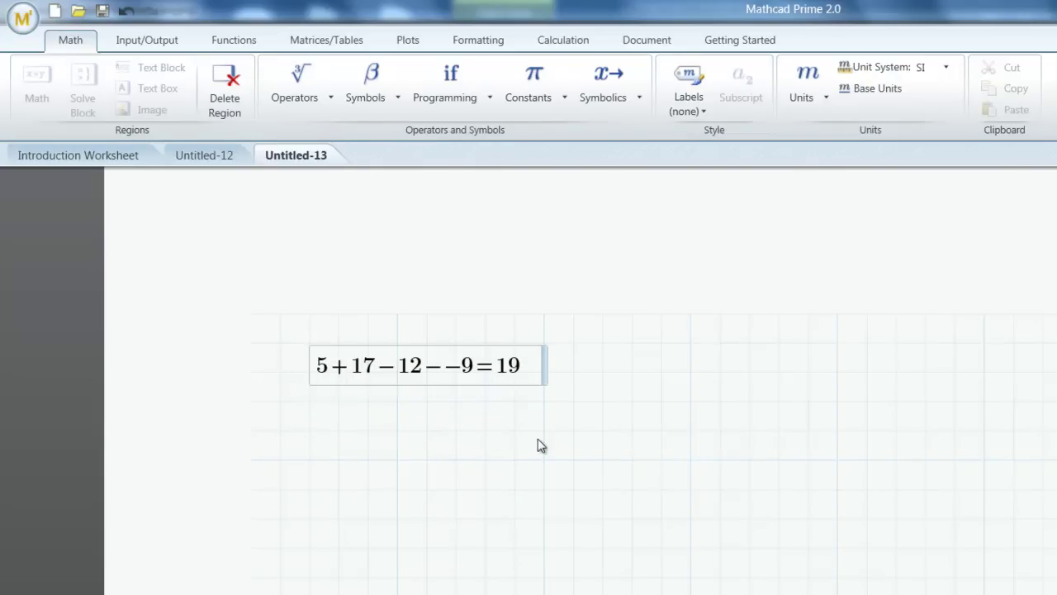
pyautogui.click(538, 444)
# Insert a math region below the first expression and add an nth root operator to it.
pyautogui.click(317, 434)
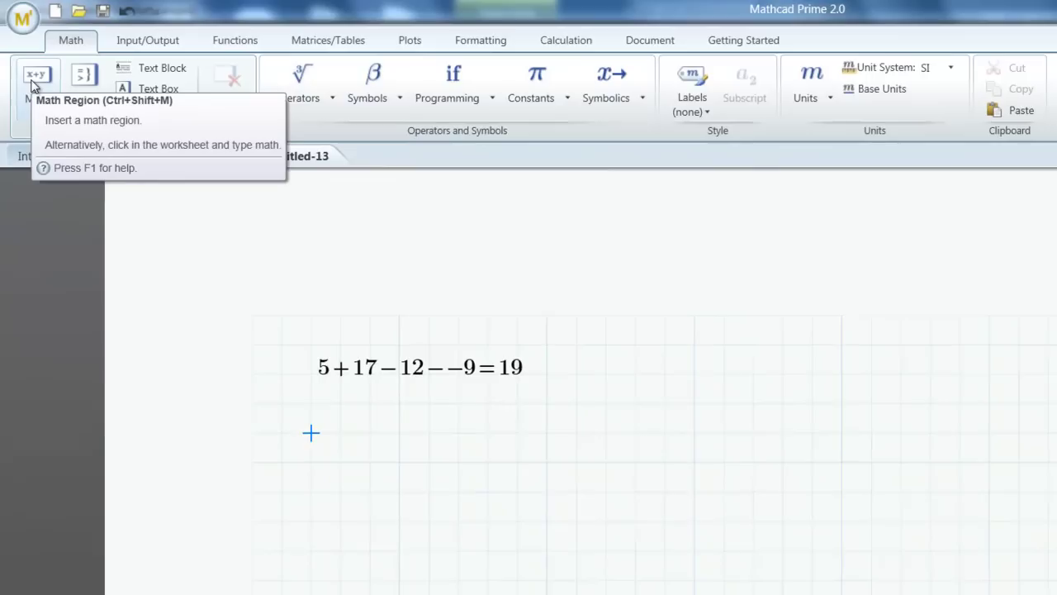
pyautogui.click(33, 82)
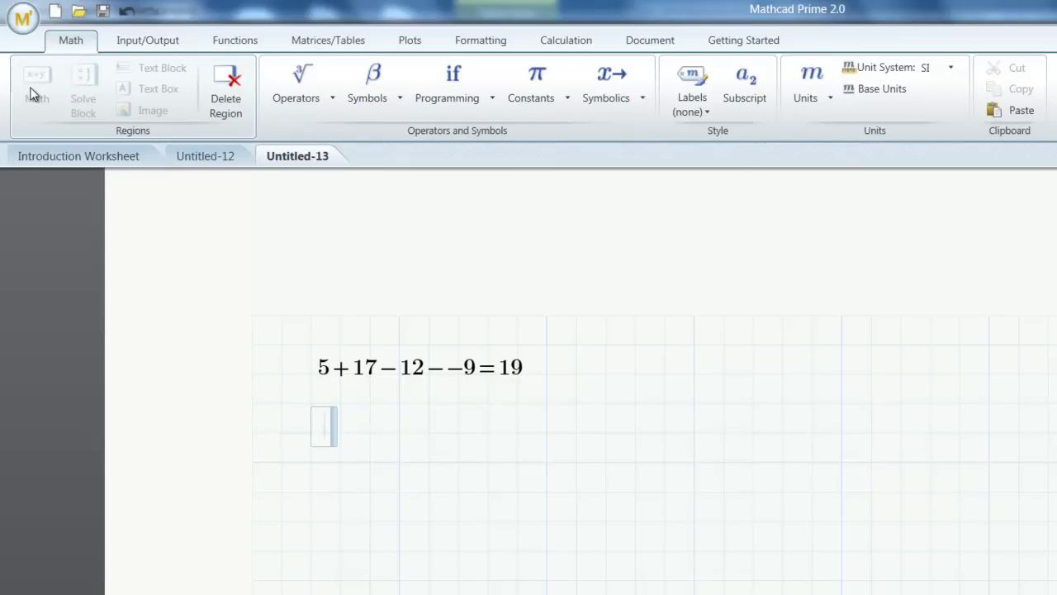
pyautogui.click(300, 100)
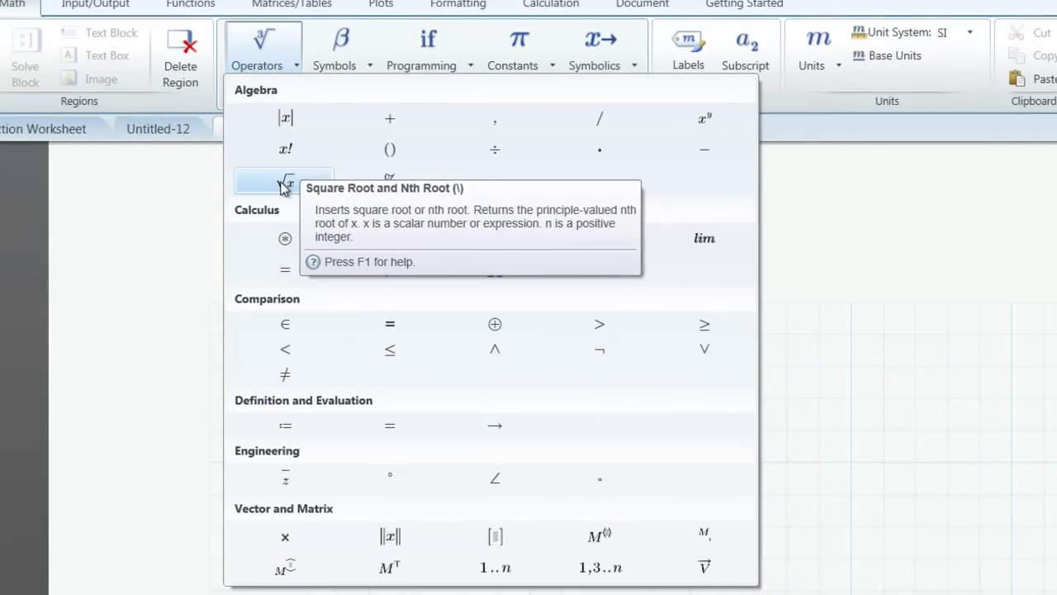
pyautogui.click(283, 186)
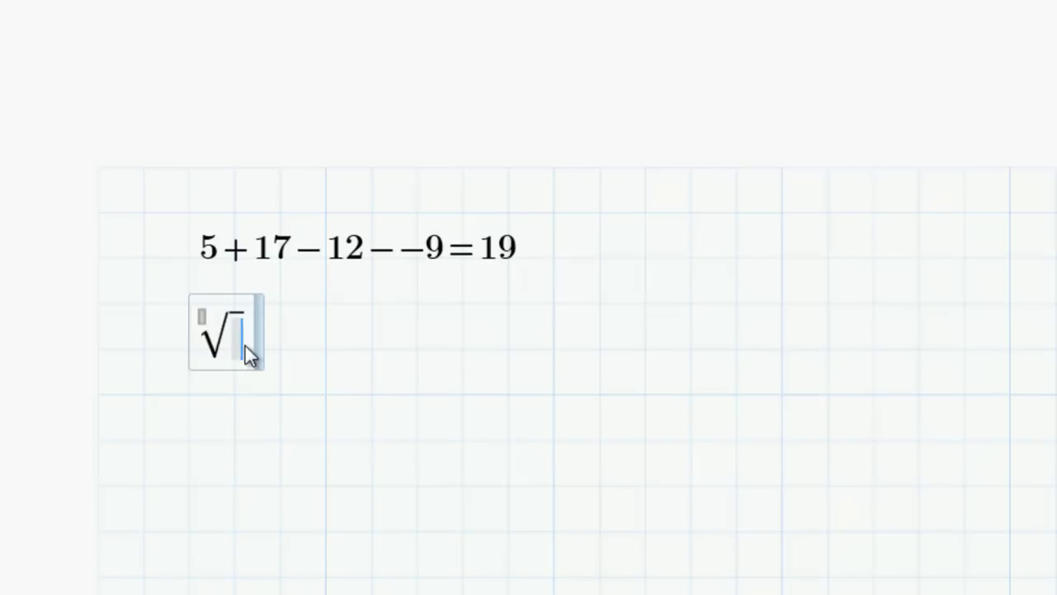
# Fill in the root with radicand 343 and index 3, and evaluate it numerically.
pyautogui.write('343')
pyautogui.click(204, 316)
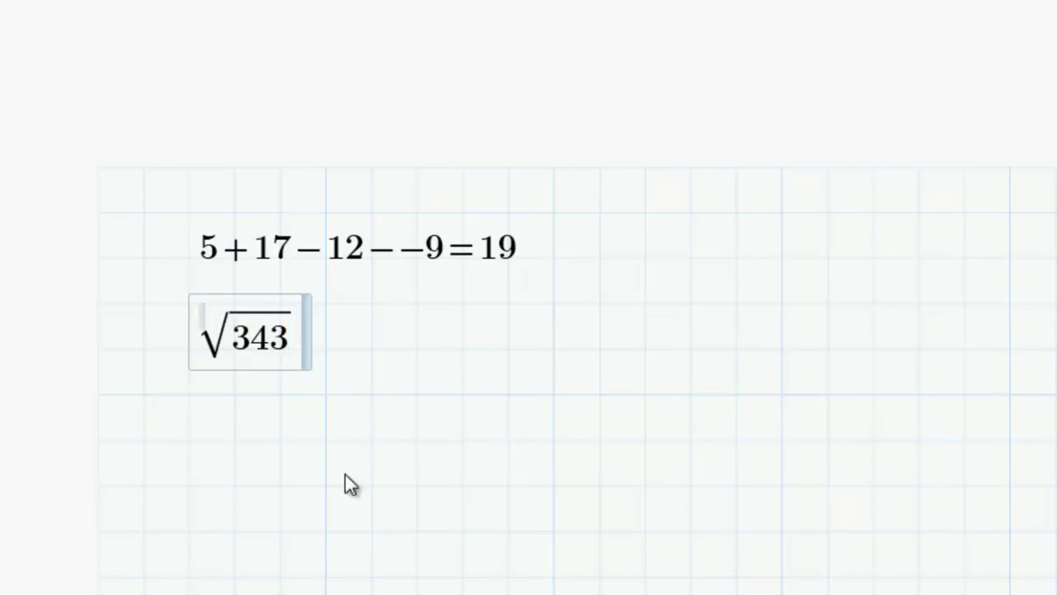
pyautogui.write('3')
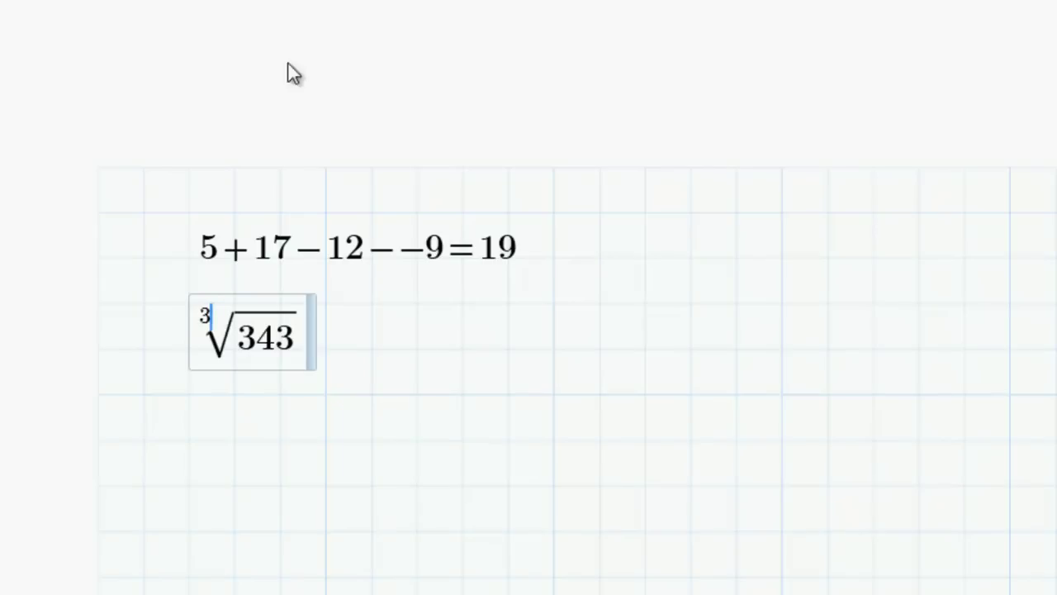
pyautogui.hotkey('ctrl', 'shift', 'o')
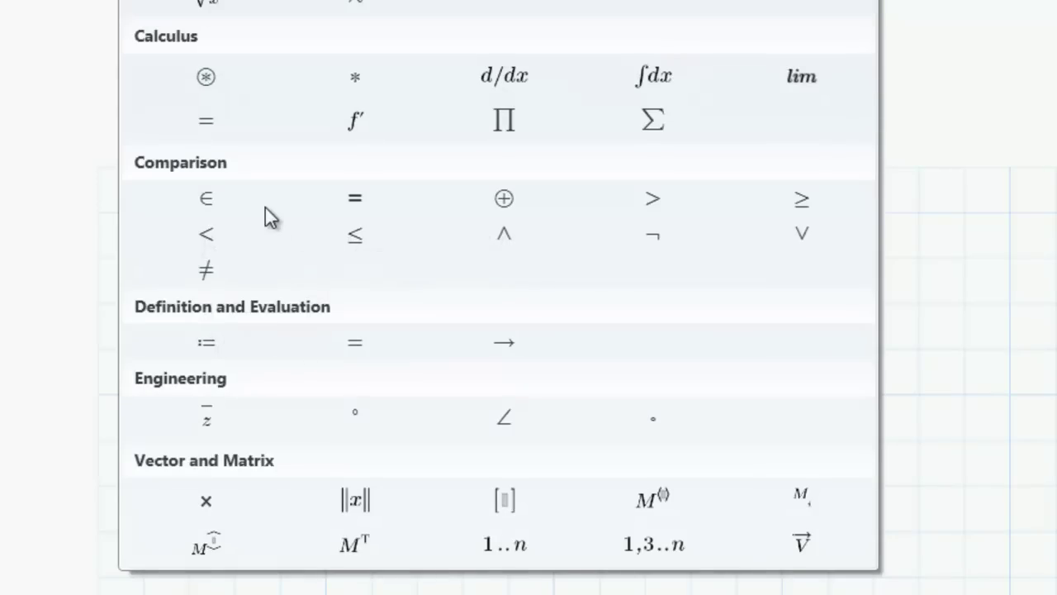
pyautogui.click(345, 350)
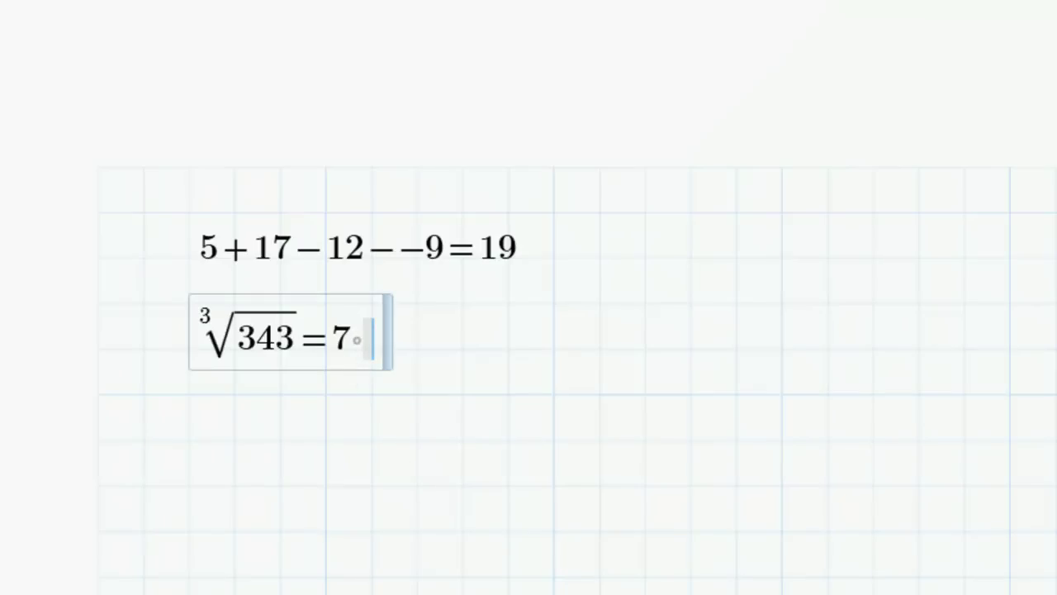
pyautogui.press('Return')
pyautogui.click(265, 305)
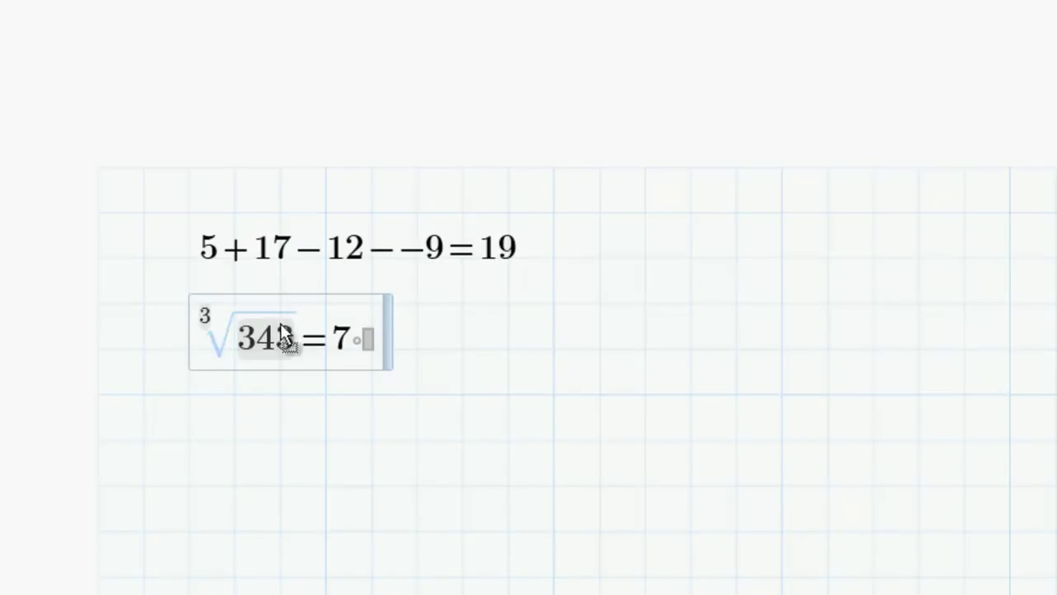
pyautogui.click(280, 396)
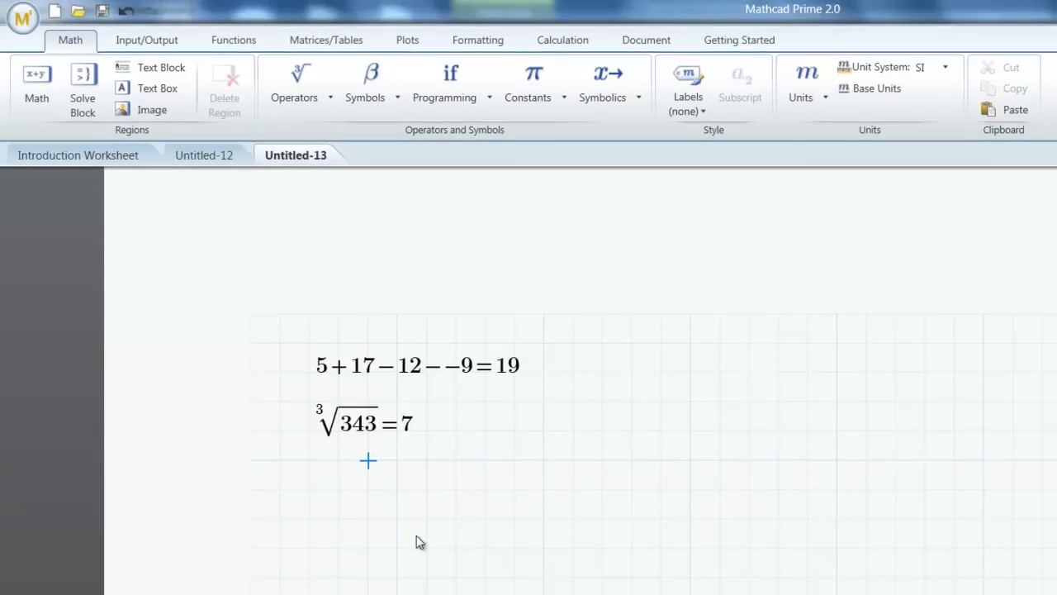
pyautogui.click(397, 341)
pyautogui.click(384, 426)
pyautogui.click(374, 371)
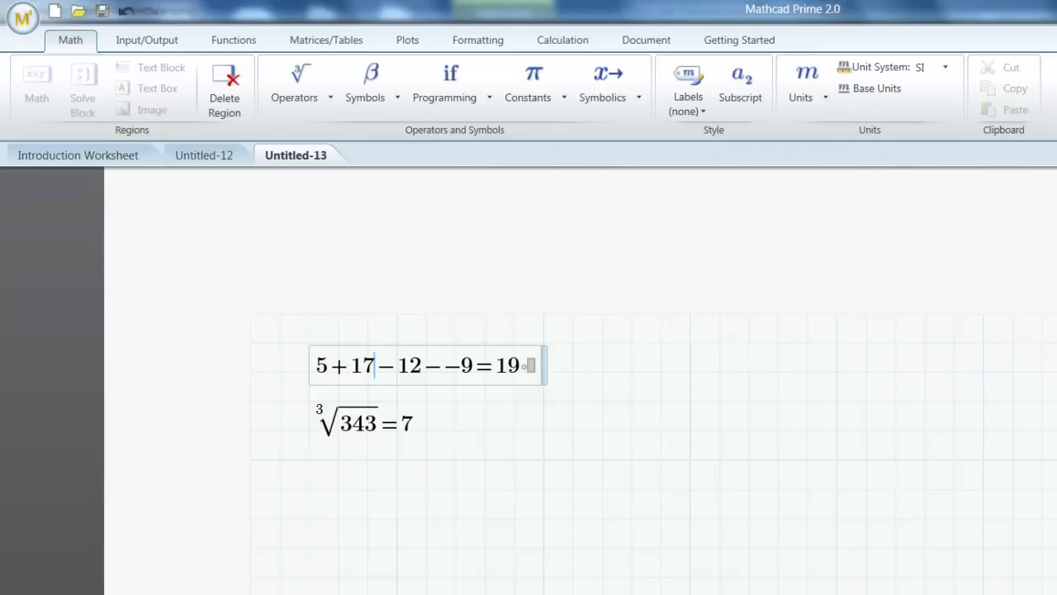
pyautogui.click(330, 492)
# Enter 12 multiplied by the parenthesised difference 1-5 as a new expression below the cube root.
pyautogui.click(310, 520)
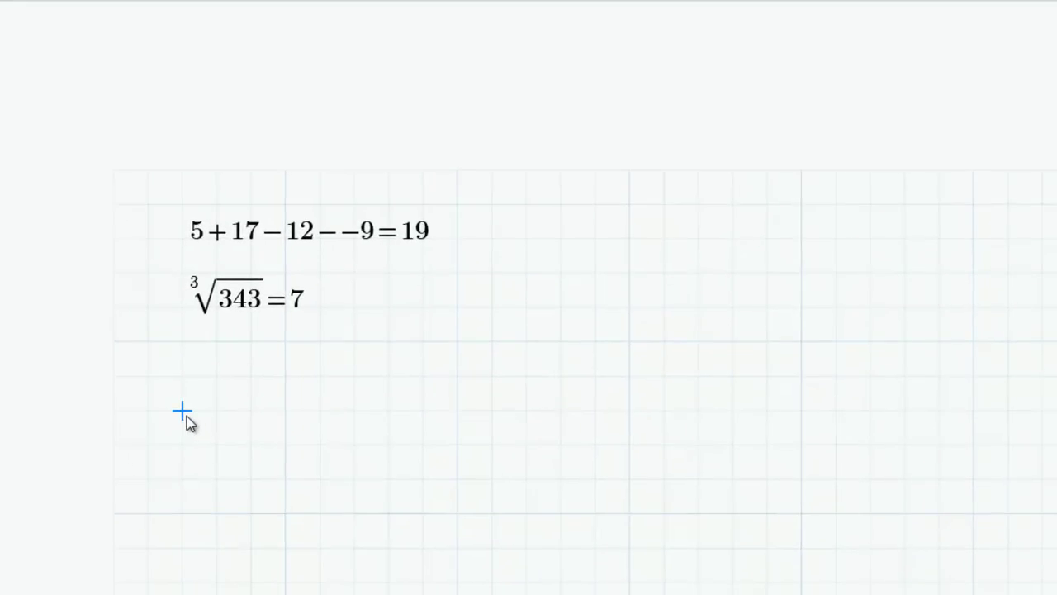
pyautogui.write('12')
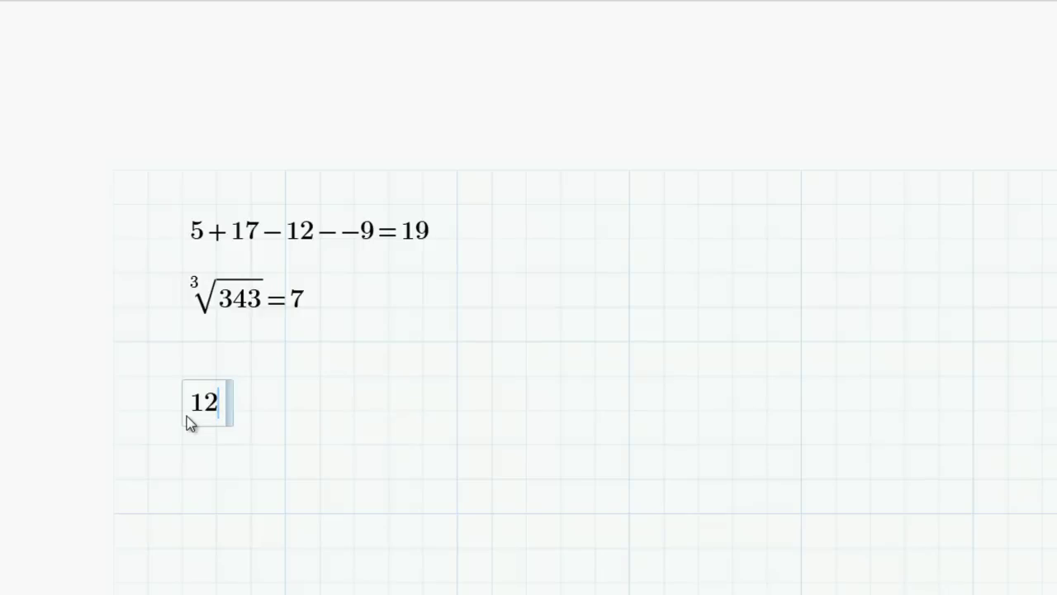
pyautogui.click(184, 12)
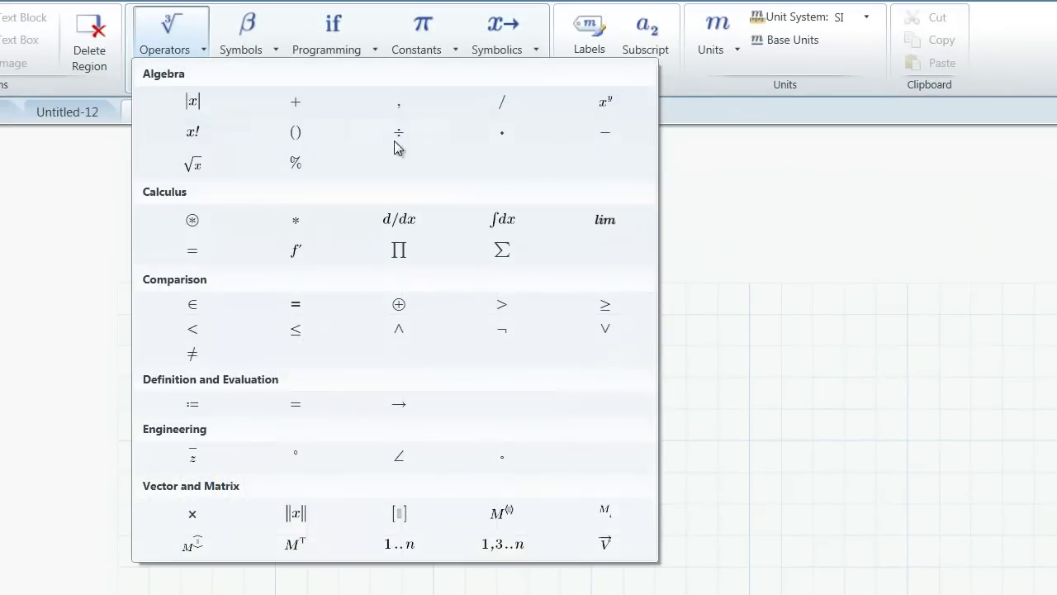
pyautogui.click(516, 135)
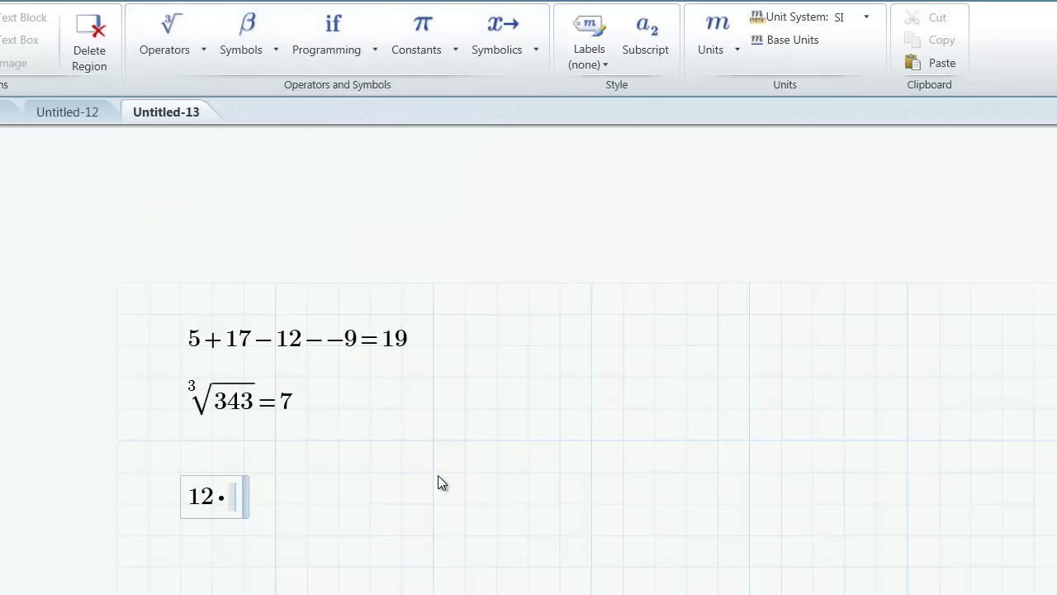
pyautogui.click(178, 56)
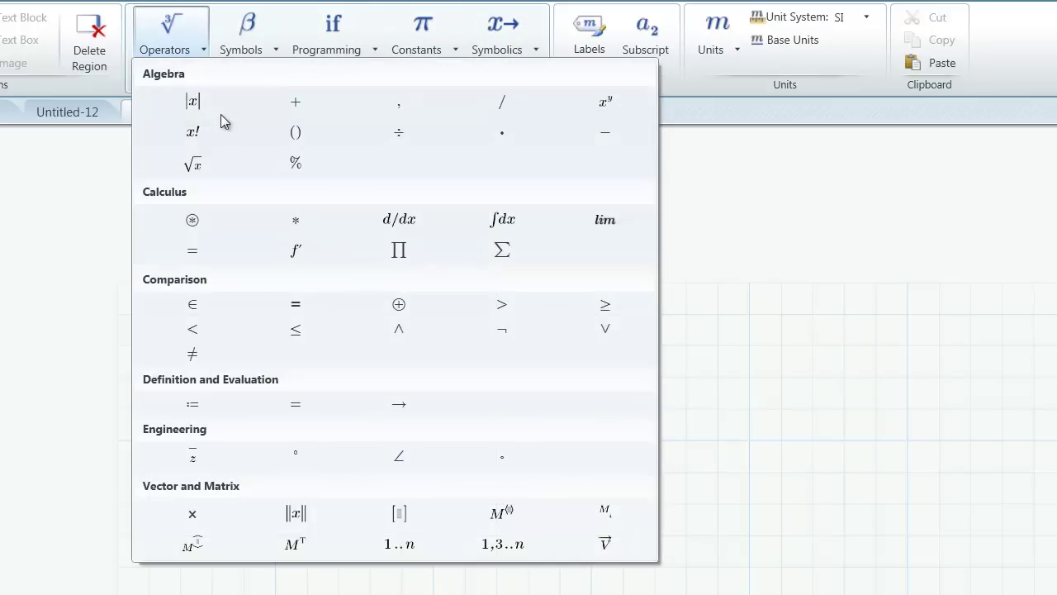
pyautogui.click(295, 132)
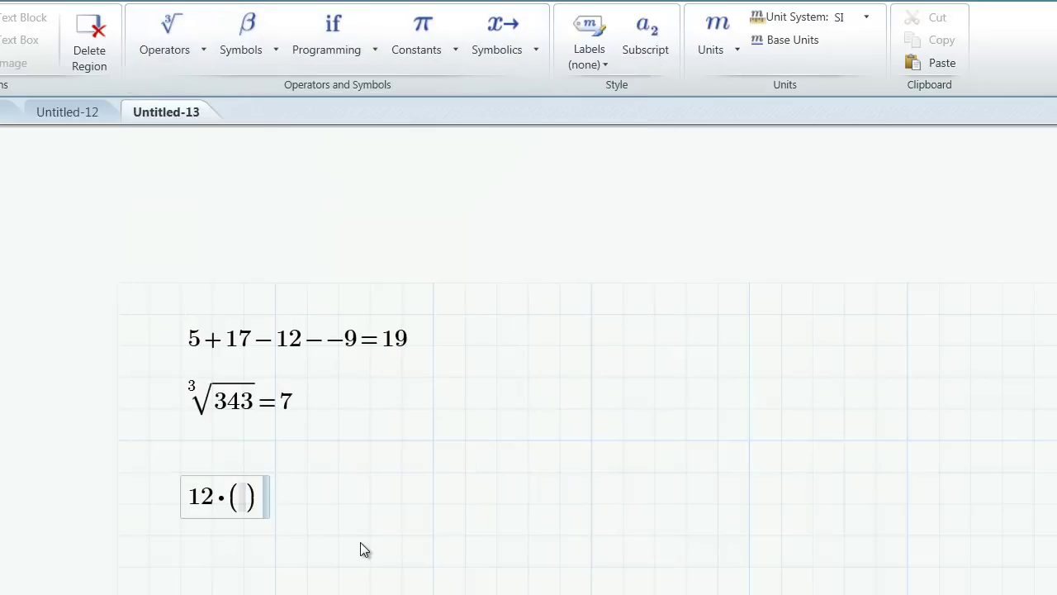
pyautogui.write('1-5')
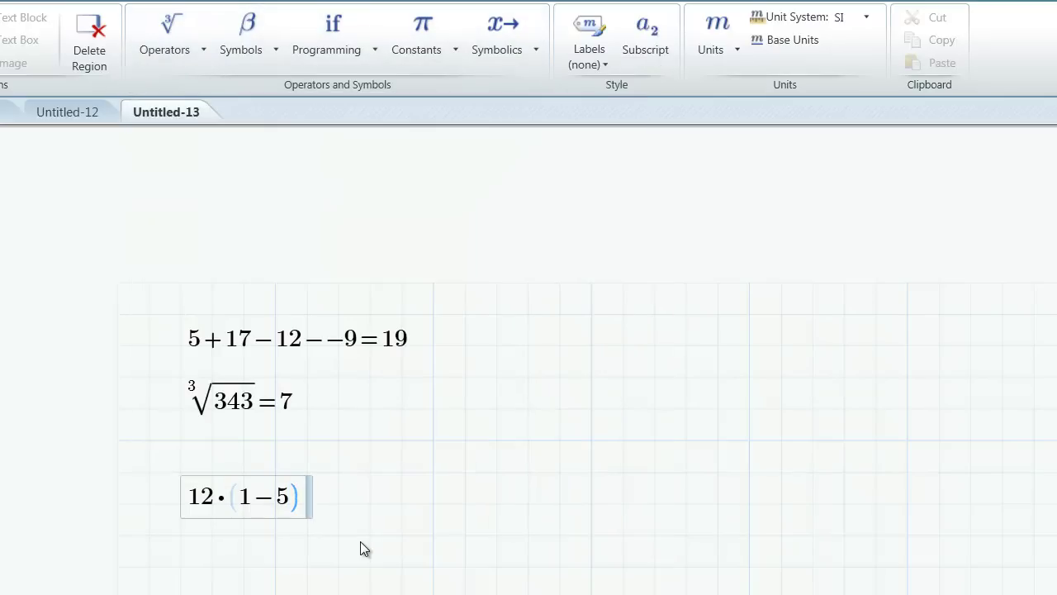
# Raise the parenthesised term (1-5) to the power 2 and evaluate the whole expression.
pyautogui.press('Right')
pyautogui.click(196, 46)
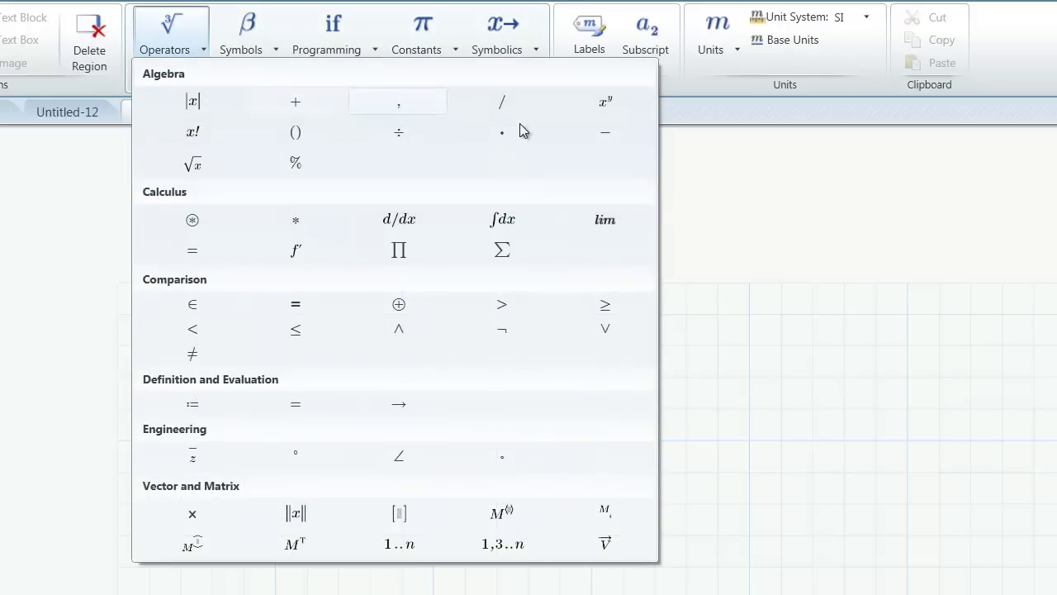
pyautogui.click(599, 104)
pyautogui.write('2·(1−5)^2')
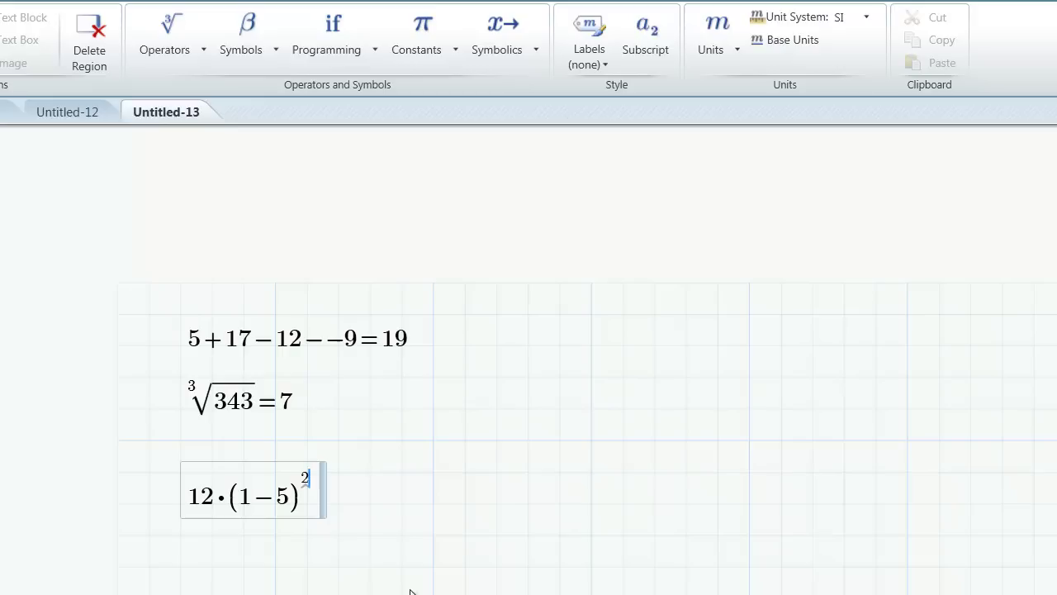
pyautogui.click(166, 49)
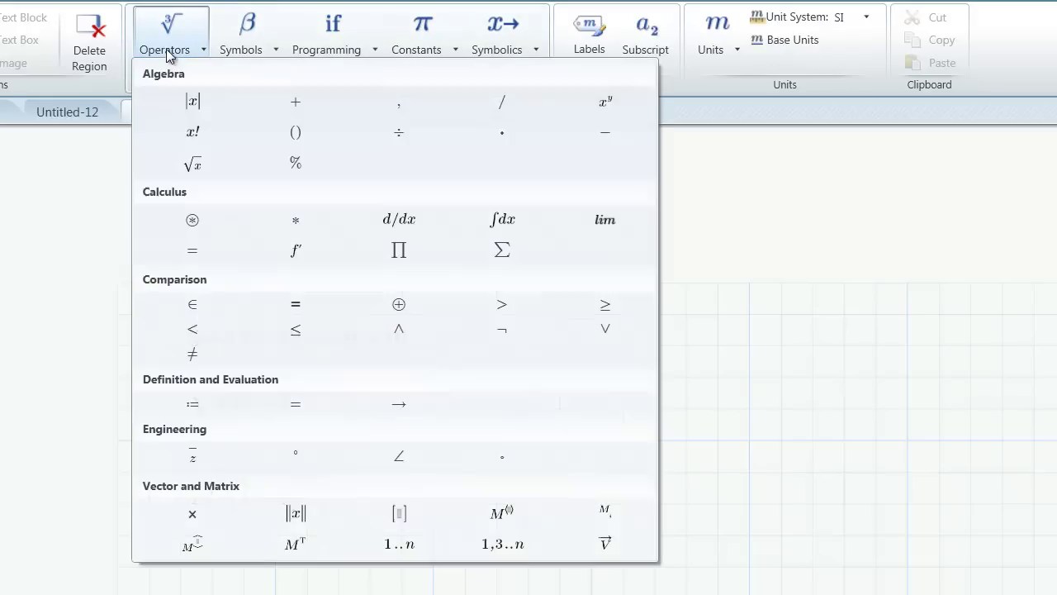
pyautogui.click(323, 406)
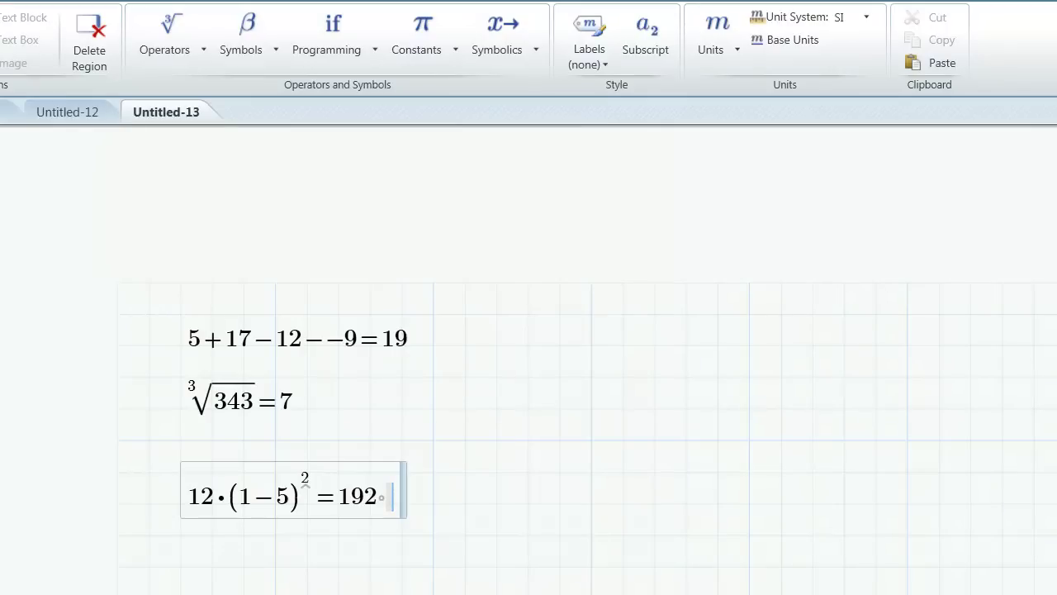
# Change the exponent on the parenthesised term (1-5) to 3 and leave the region.
pyautogui.click(310, 480)
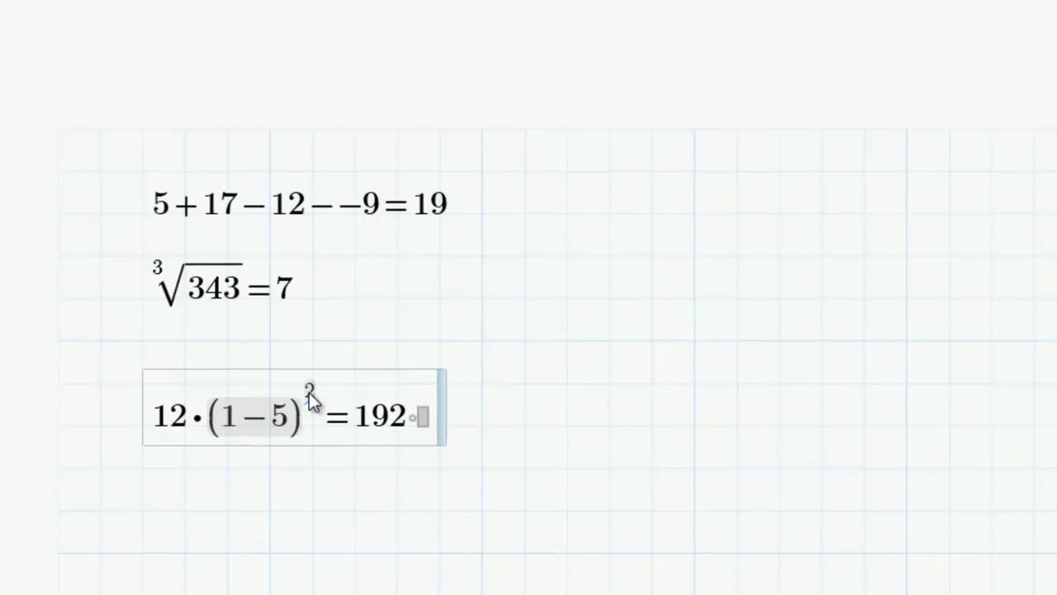
pyautogui.click(316, 390)
pyautogui.press('BackSpace')
pyautogui.write('3')
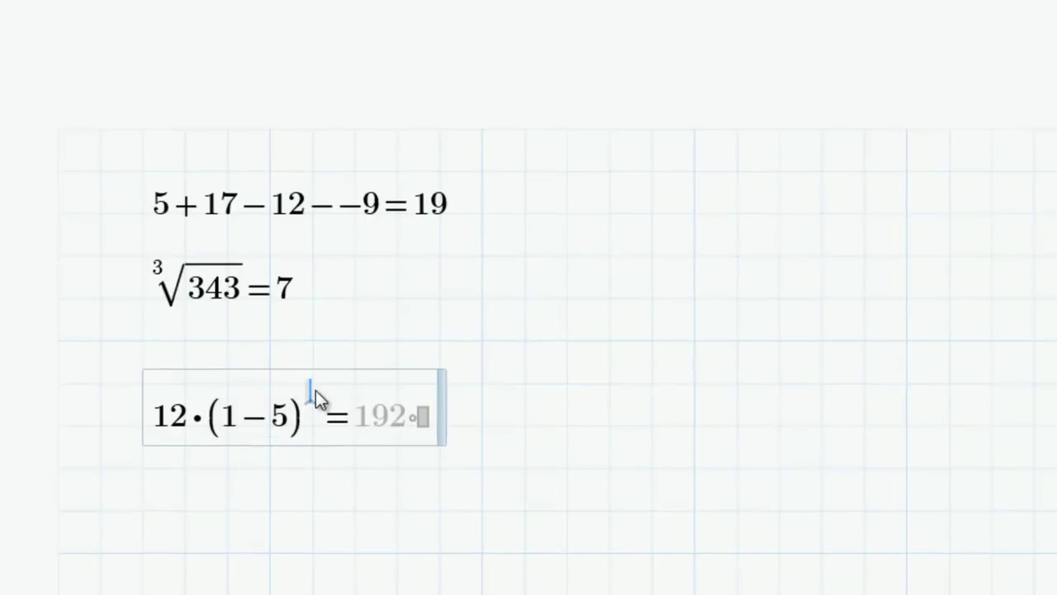
pyautogui.click(341, 511)
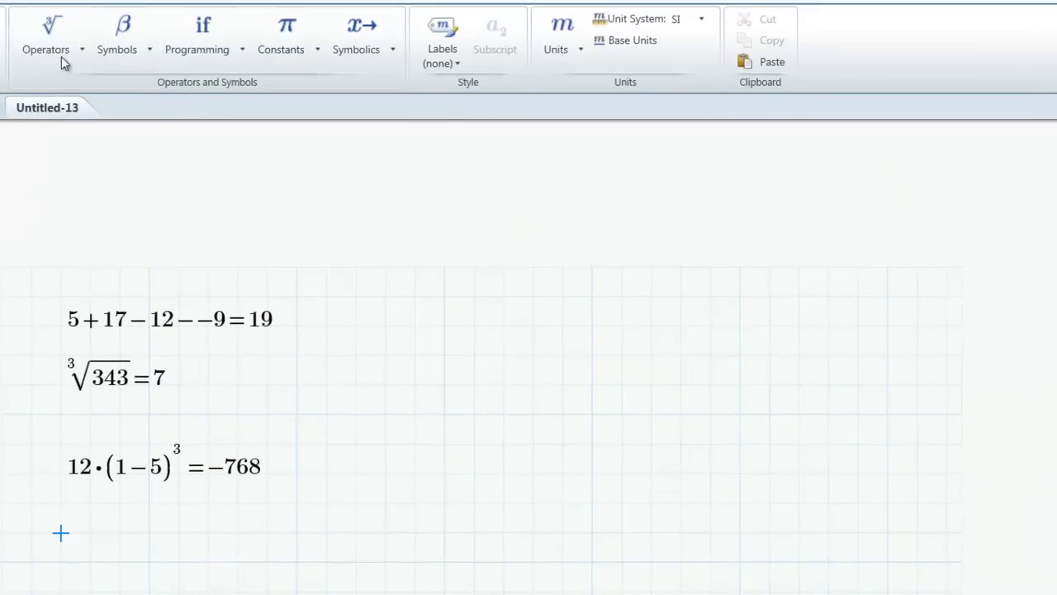
# Insert the fraction 4/3 as a new expression below the cubed expression.
pyautogui.click(57, 55)
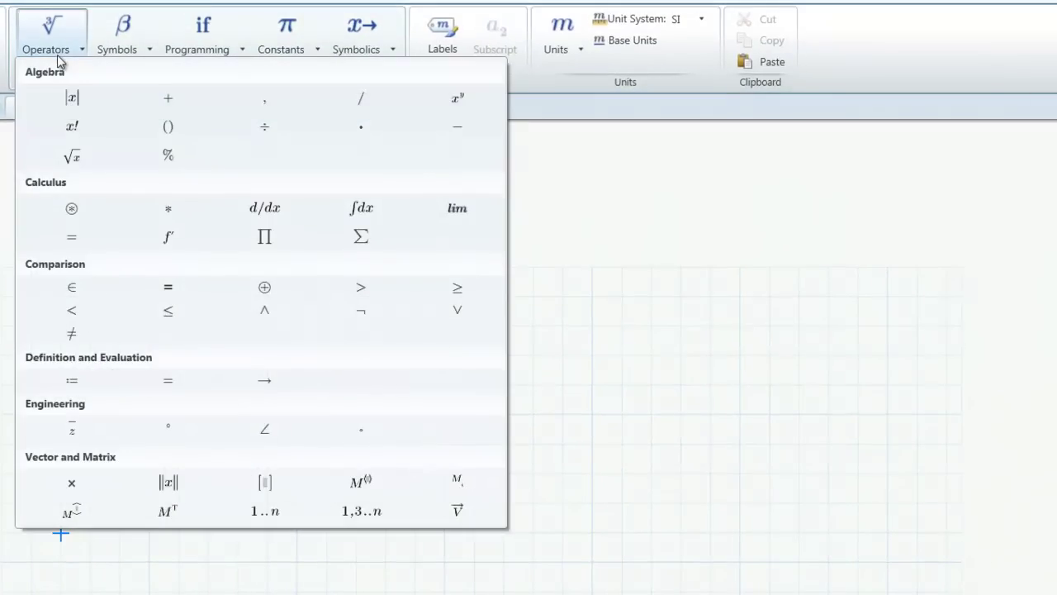
pyautogui.click(362, 99)
pyautogui.write('4/')
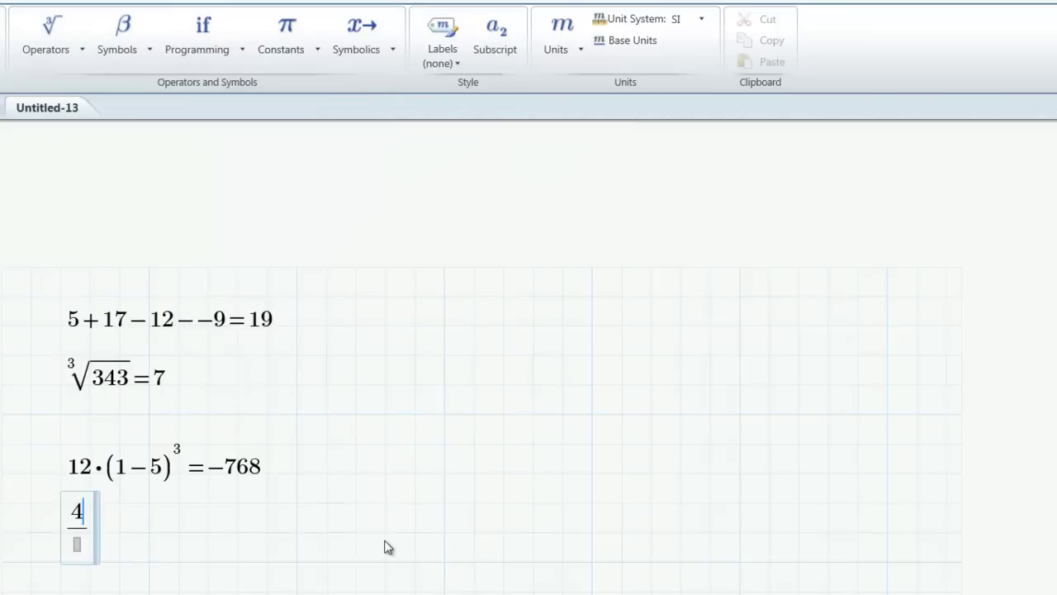
pyautogui.click(81, 545)
pyautogui.write('3')
# Multiply the fraction 4/3 by the built-in math constant π.
pyautogui.click(50, 48)
pyautogui.click(361, 126)
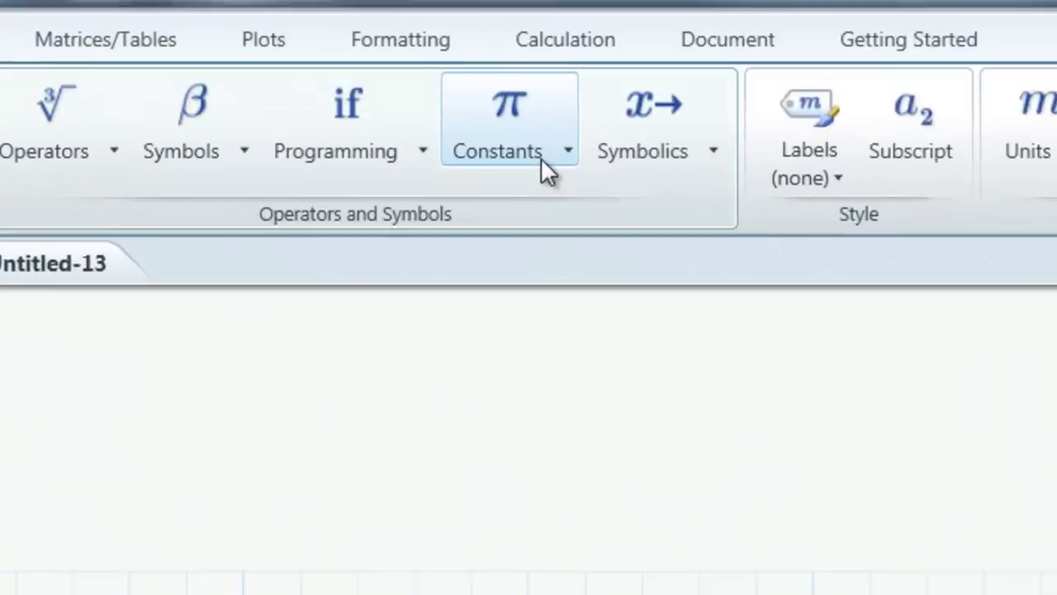
pyautogui.click(327, 69)
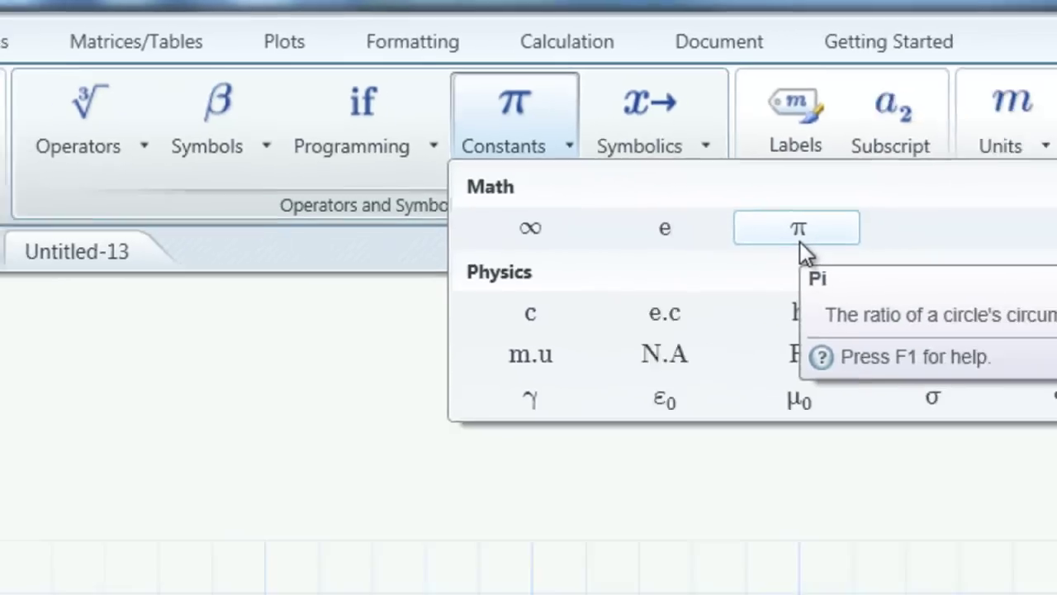
pyautogui.click(916, 279)
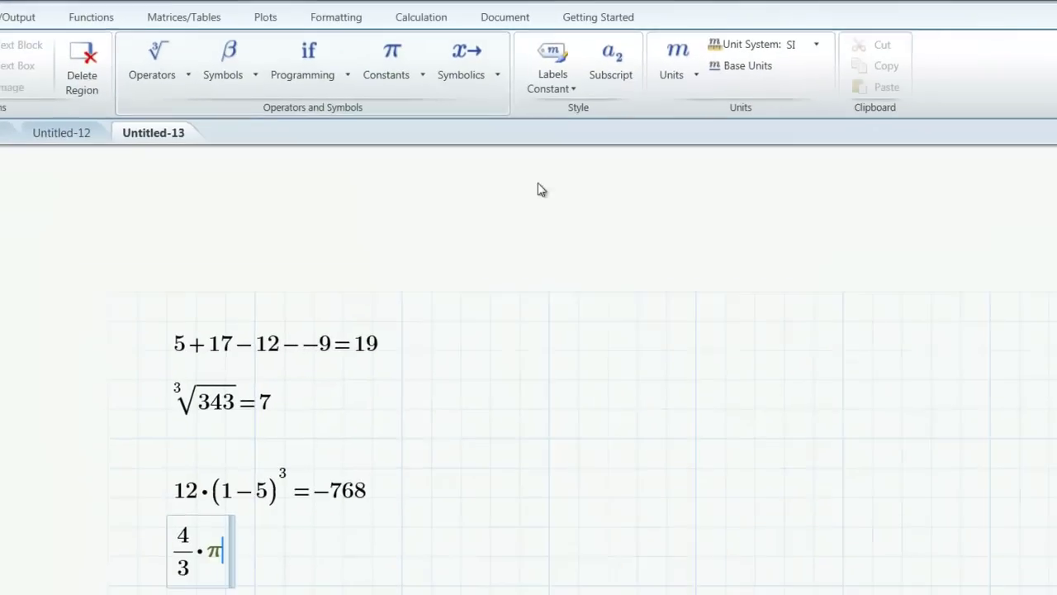
# Multiply the 4/3·π expression by 6 raised to the power 3 and evaluate it.
pyautogui.click(174, 81)
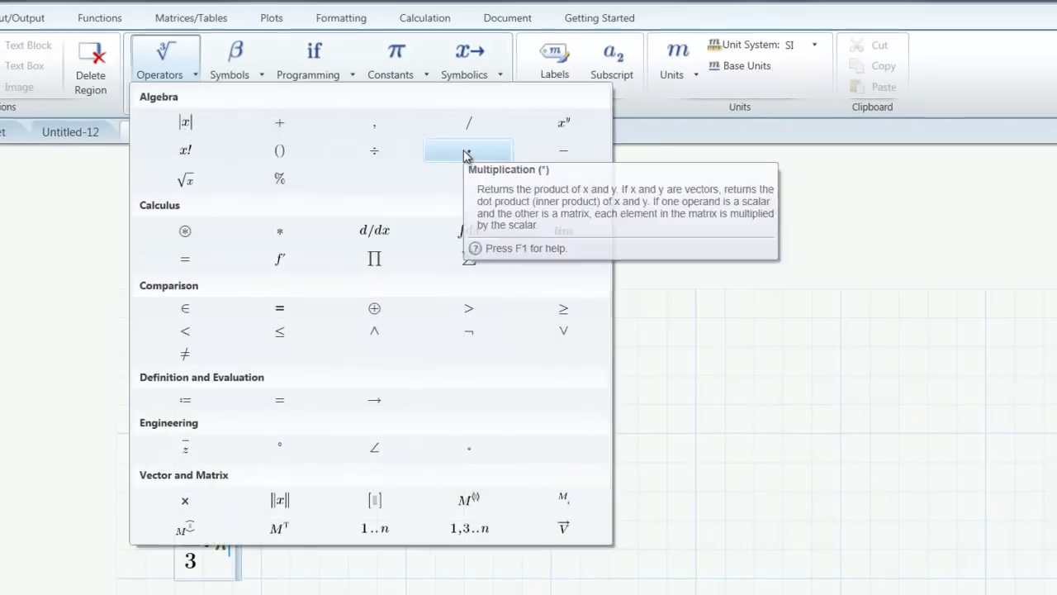
pyautogui.click(465, 155)
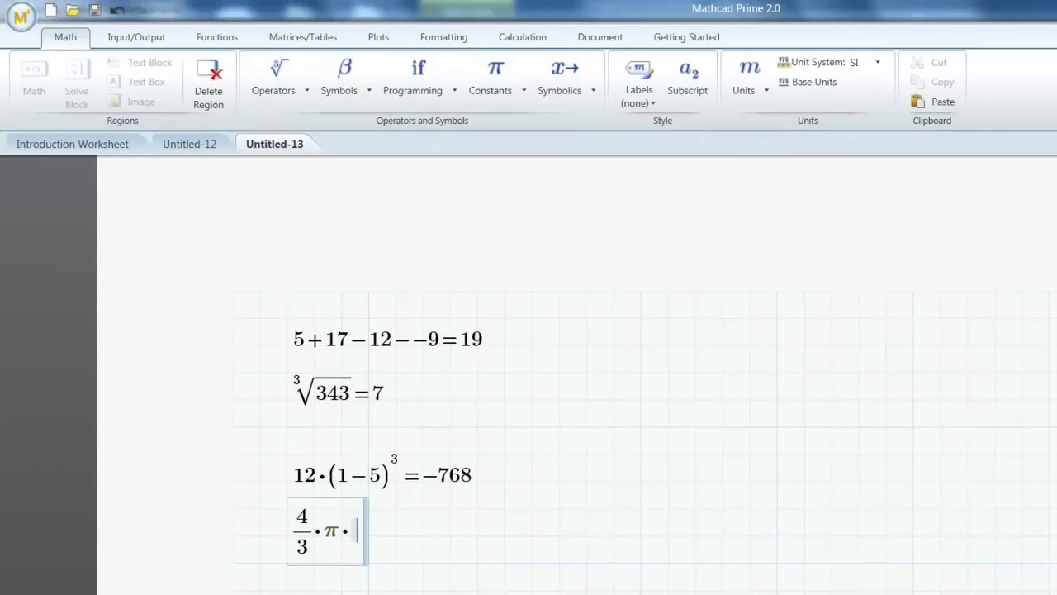
pyautogui.write('6')
pyautogui.click(258, 92)
pyautogui.click(649, 135)
pyautogui.write('3')
pyautogui.click(258, 92)
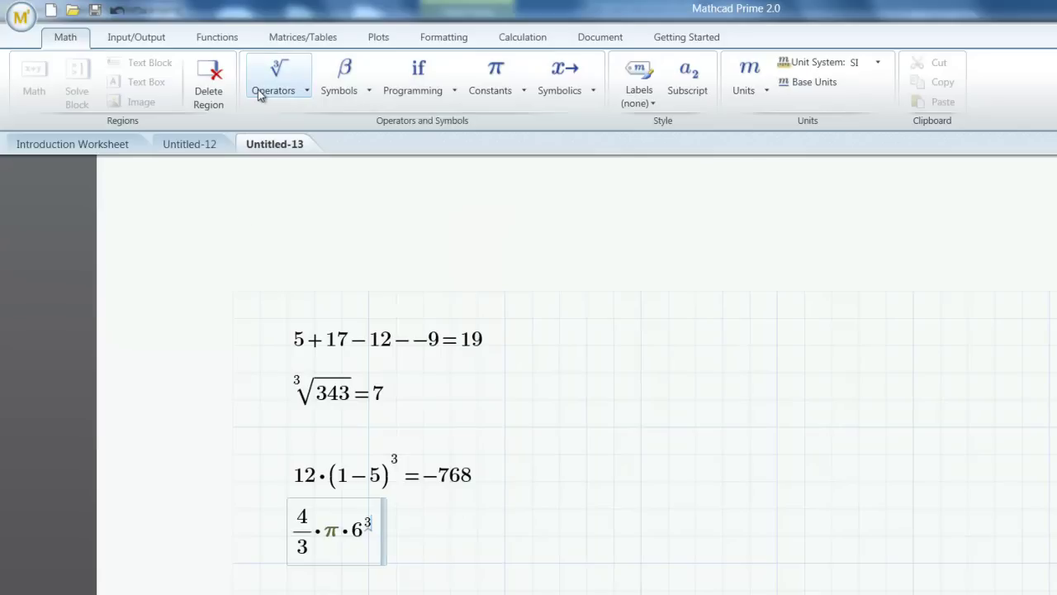
pyautogui.click(388, 402)
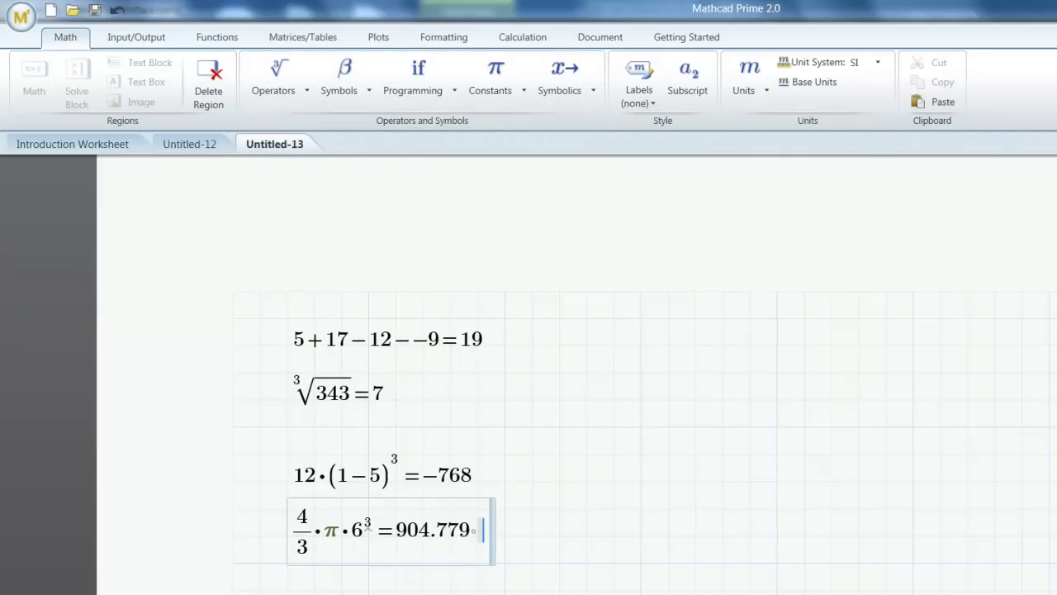
# Move the evaluated 4/3·π·6³ region up beside the 12·(1−5)³ region, in line with it.
pyautogui.moveTo(449, 494); pyautogui.dragTo(721, 453)
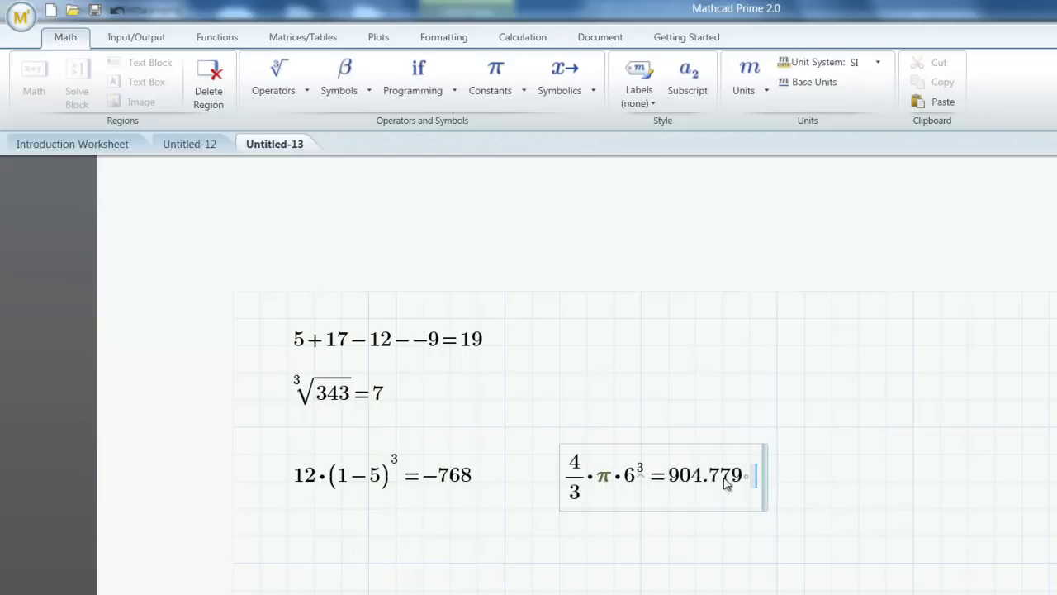
pyautogui.click(639, 562)
pyautogui.click(422, 479)
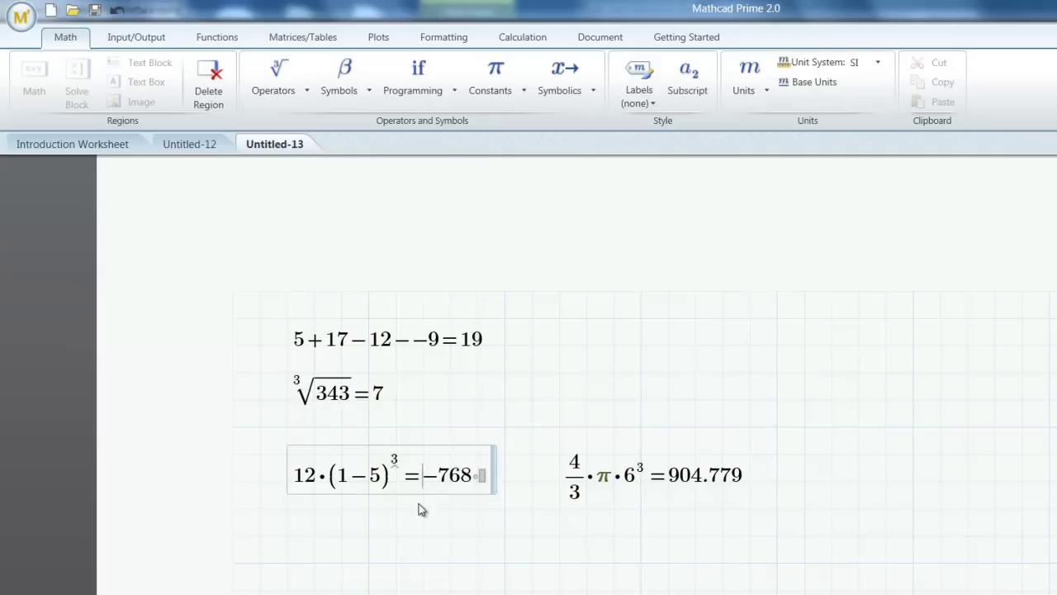
pyautogui.click(305, 92)
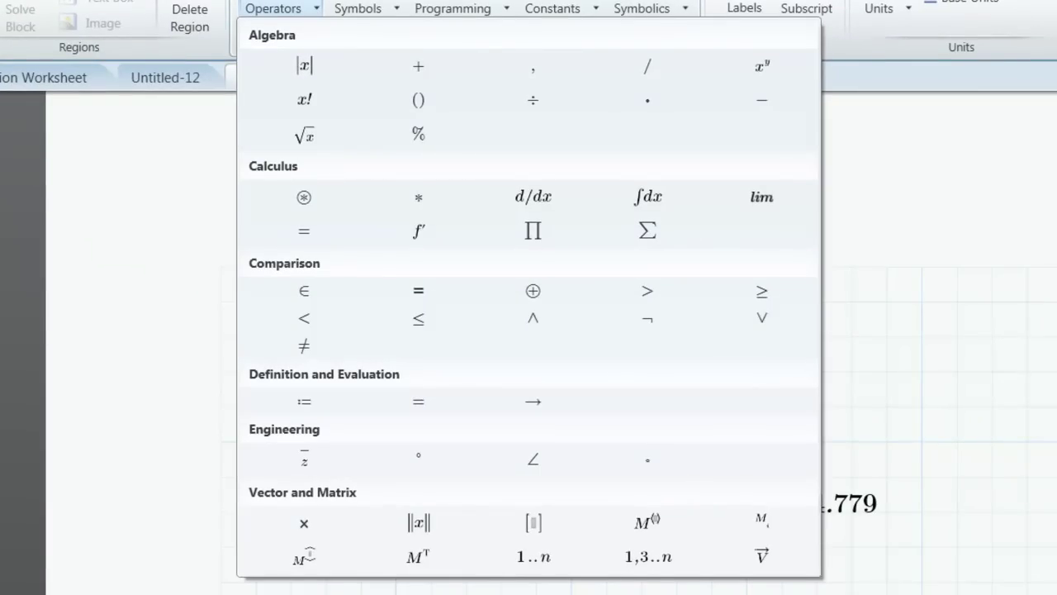
pyautogui.press('Escape')
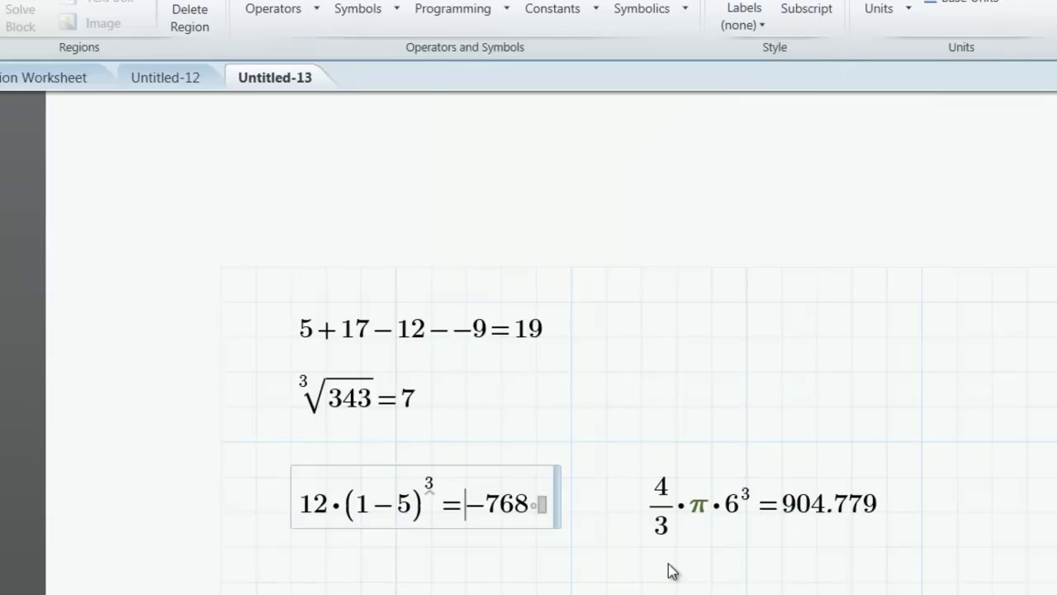
# Expand the selection in 12·(1−5)³ stepwise from the number 1 to the whole evaluated expression.
pyautogui.click(373, 510)
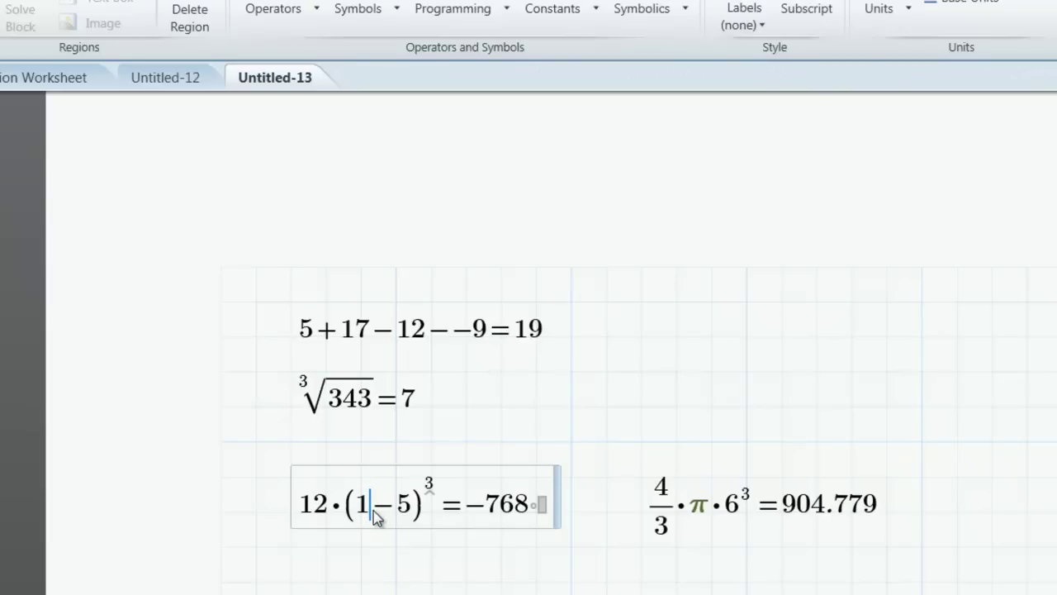
pyautogui.press('space')
pyautogui.press('space')
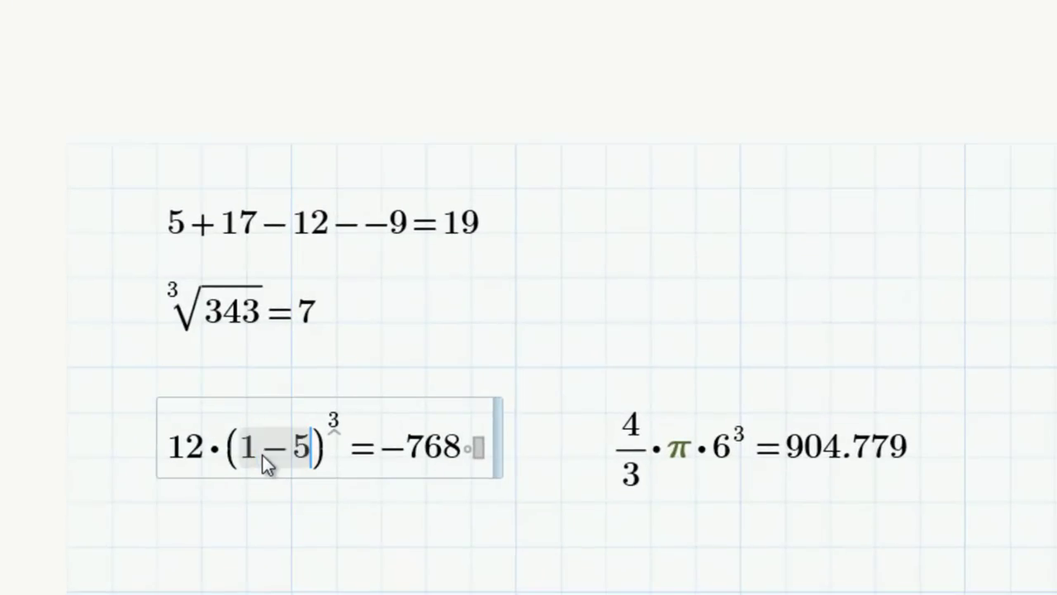
pyautogui.press('space')
pyautogui.press('space')
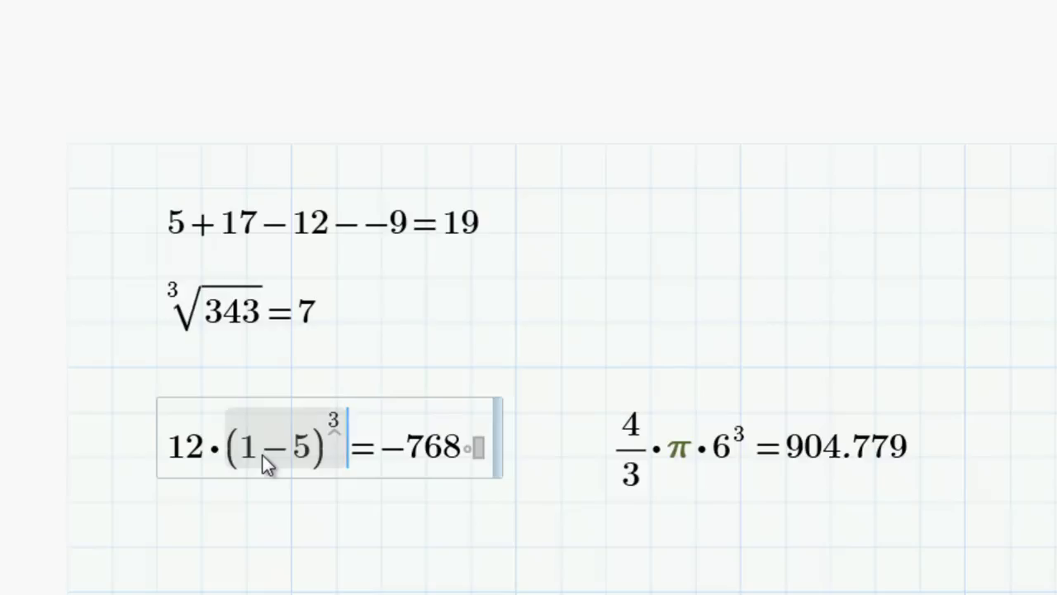
pyautogui.press('space')
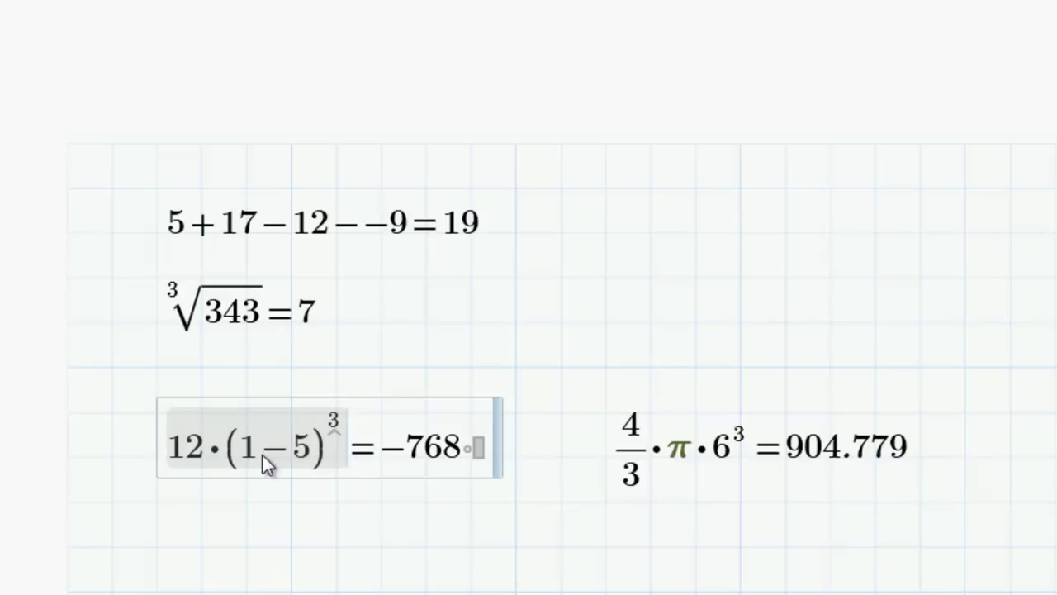
pyautogui.press('space')
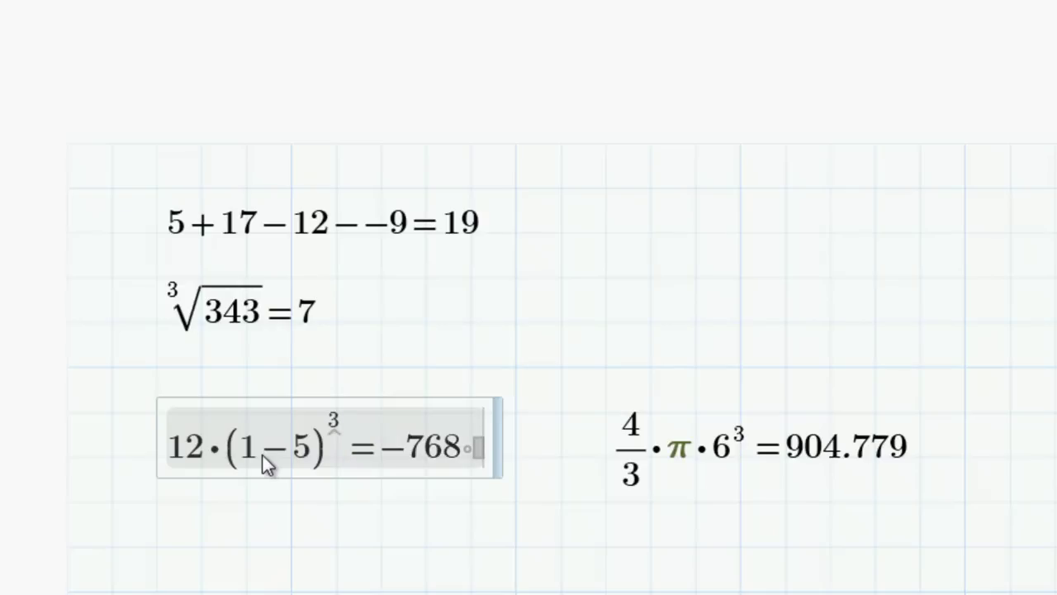
# Select the minus operator inside (1−5) and widen the selection to the cubed term (1−5)³.
pyautogui.click(262, 454)
pyautogui.press('space')
pyautogui.press('space')
pyautogui.press('space')
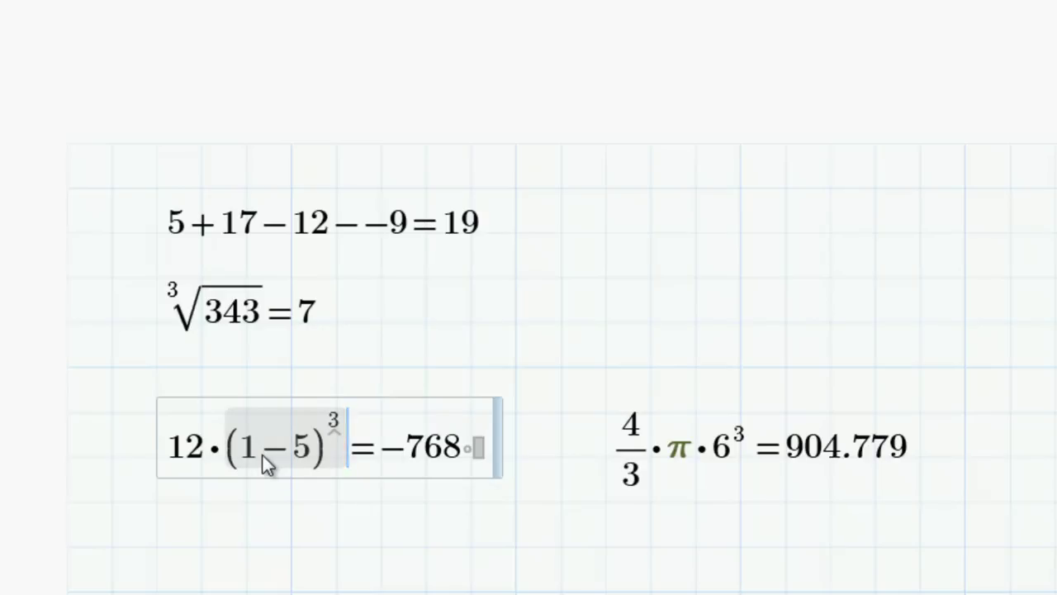
pyautogui.click(180, 585)
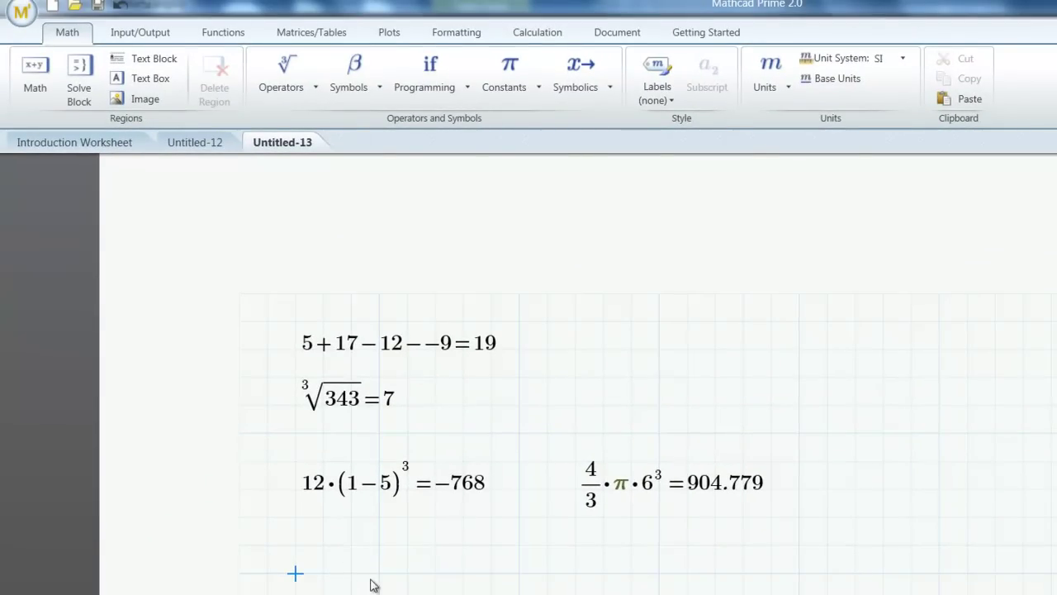
pyautogui.click(367, 479)
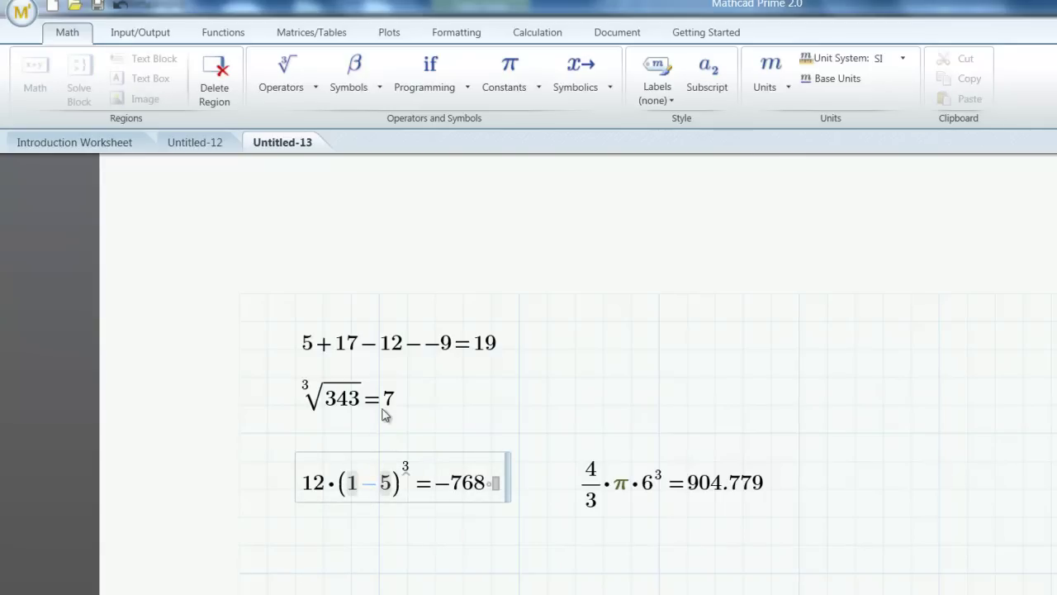
pyautogui.click(297, 576)
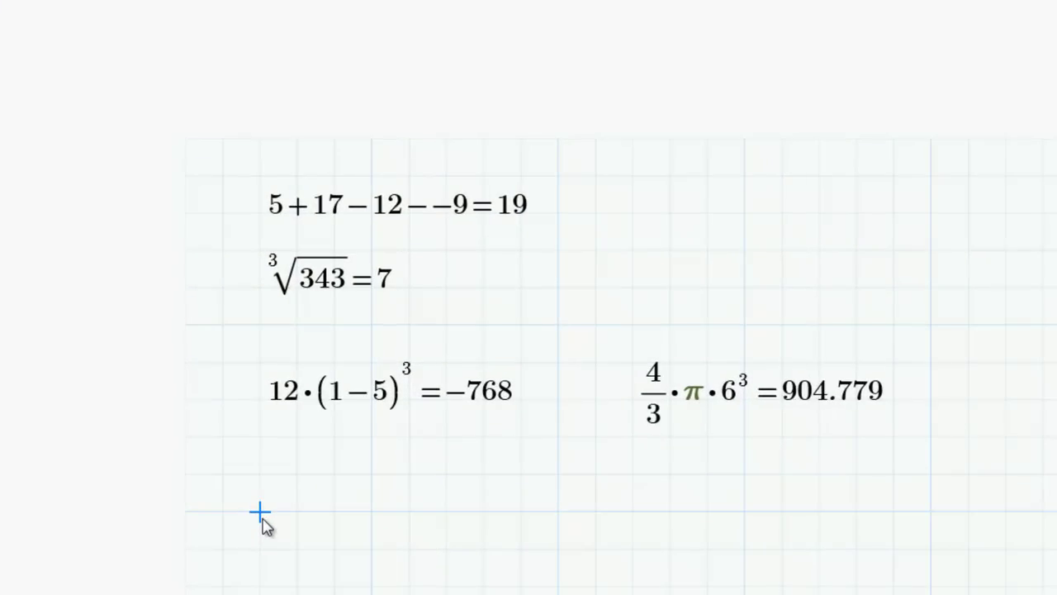
pyautogui.write('The')
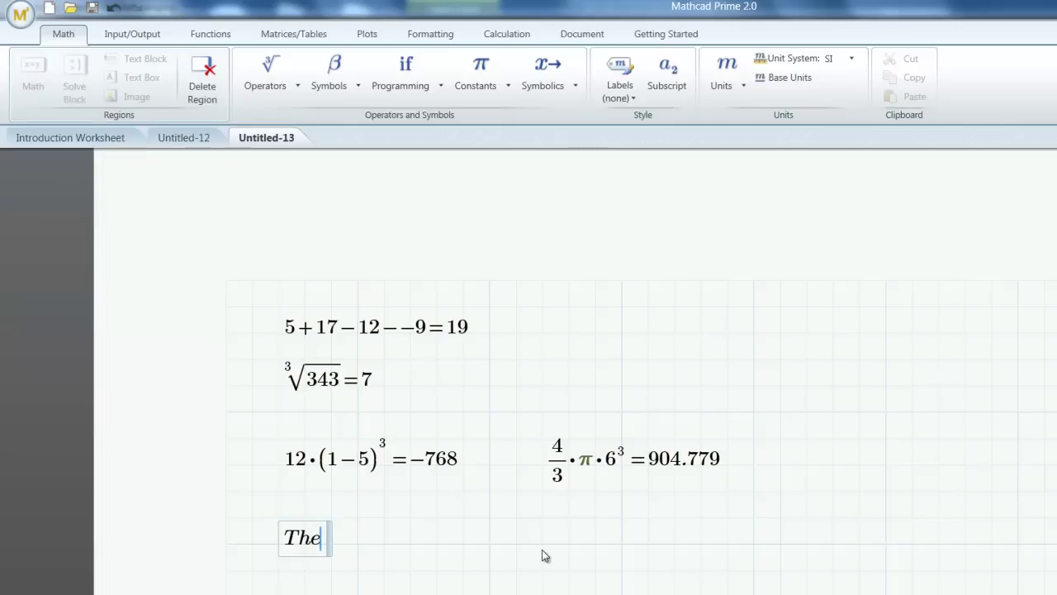
pyautogui.click(443, 542)
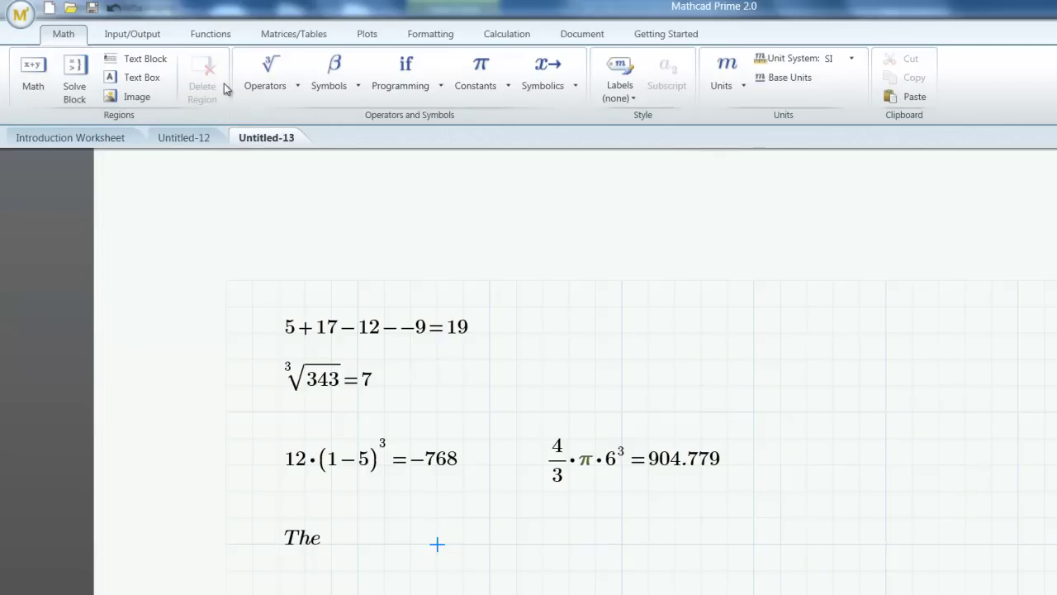
pyautogui.click(142, 81)
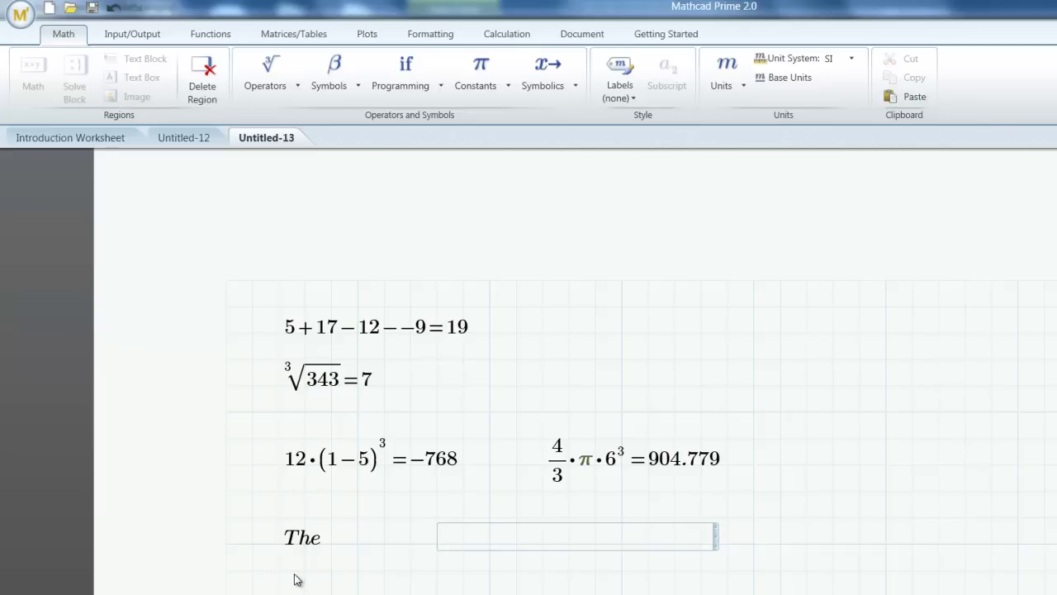
pyautogui.click(311, 538)
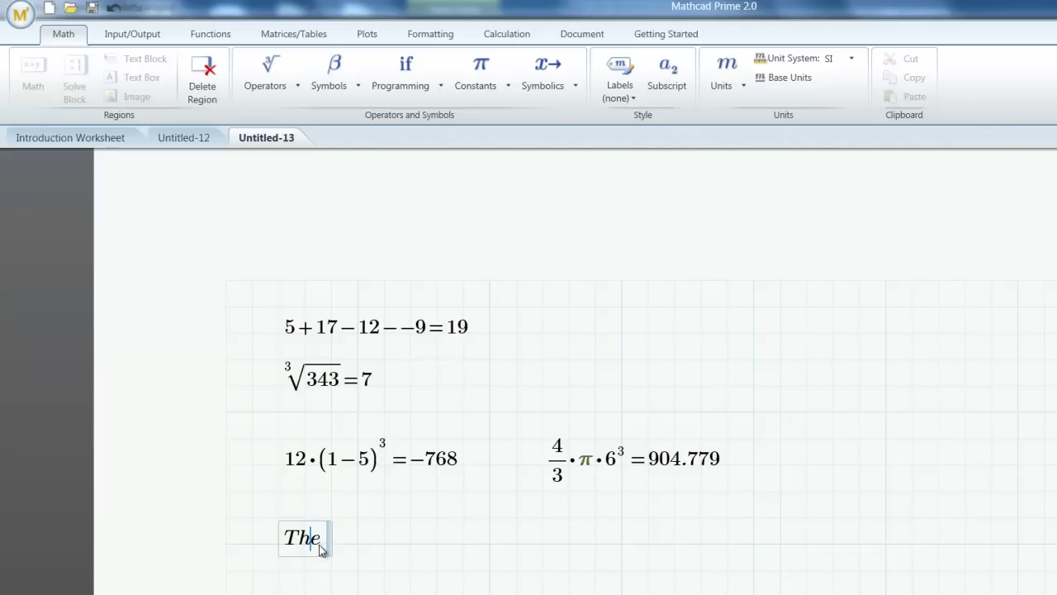
pyautogui.click(216, 80)
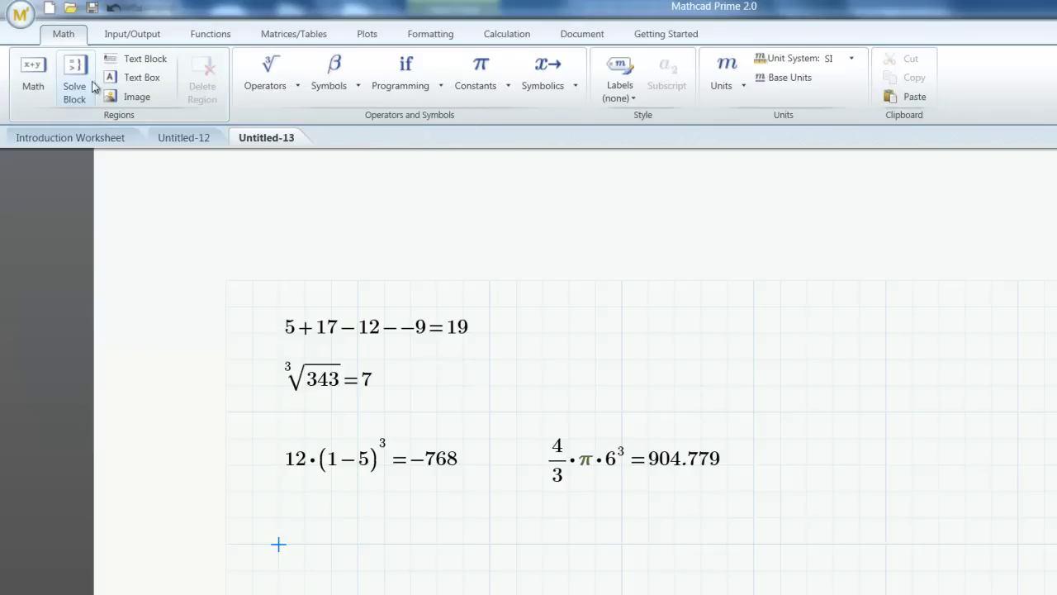
# Insert a text box below the 12·(1−5)³ expression with the text "The answer is...".
pyautogui.click(136, 77)
pyautogui.write('The answer is...')
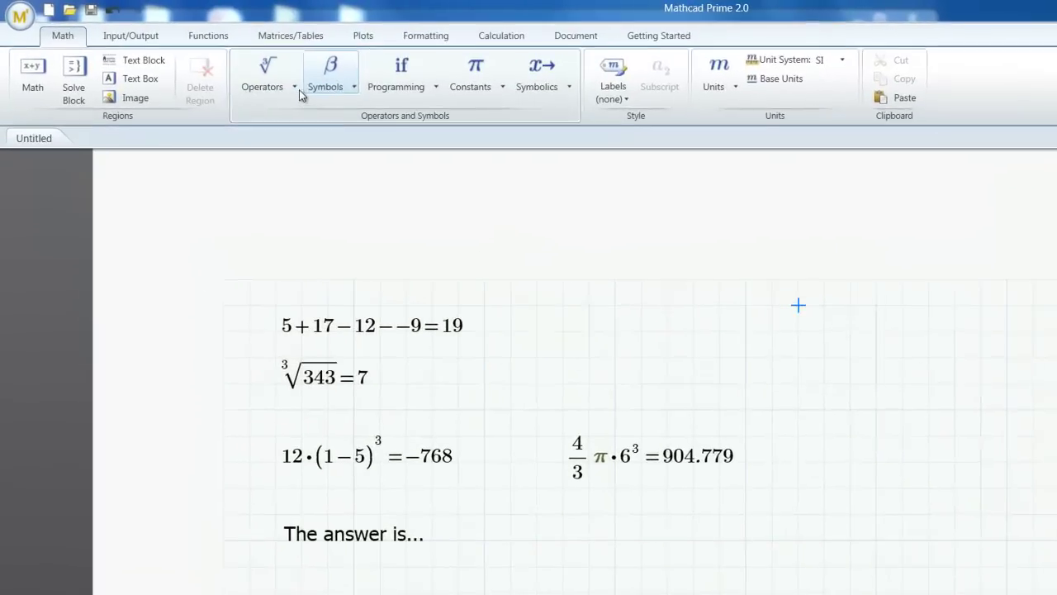
pyautogui.click(294, 88)
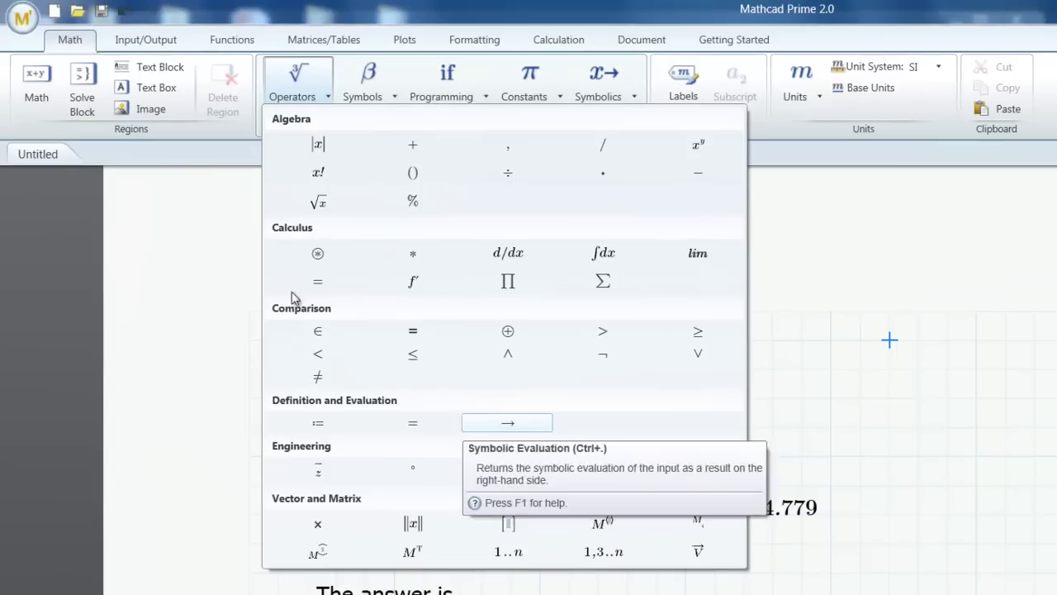
pyautogui.click(177, 250)
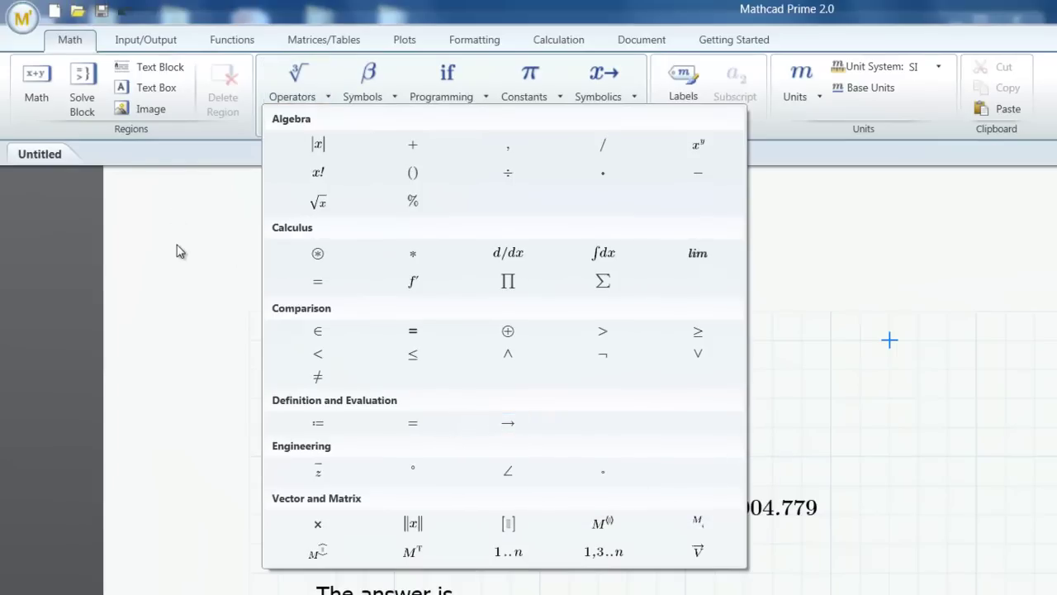
# Create a new blank worksheet and define the variable a as 7 near the top of the page.
pyautogui.click(65, 13)
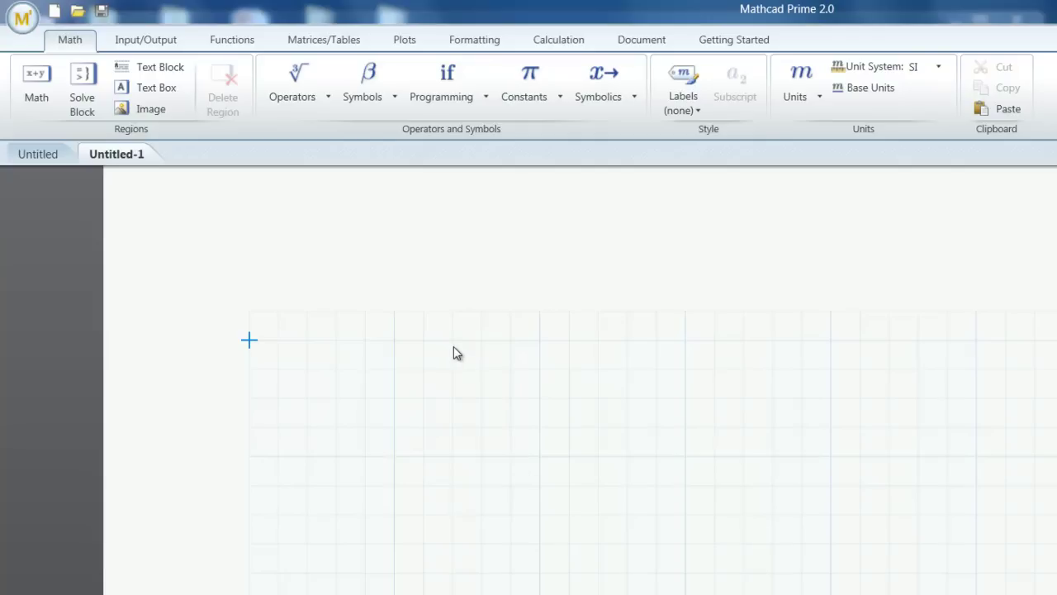
pyautogui.click(335, 370)
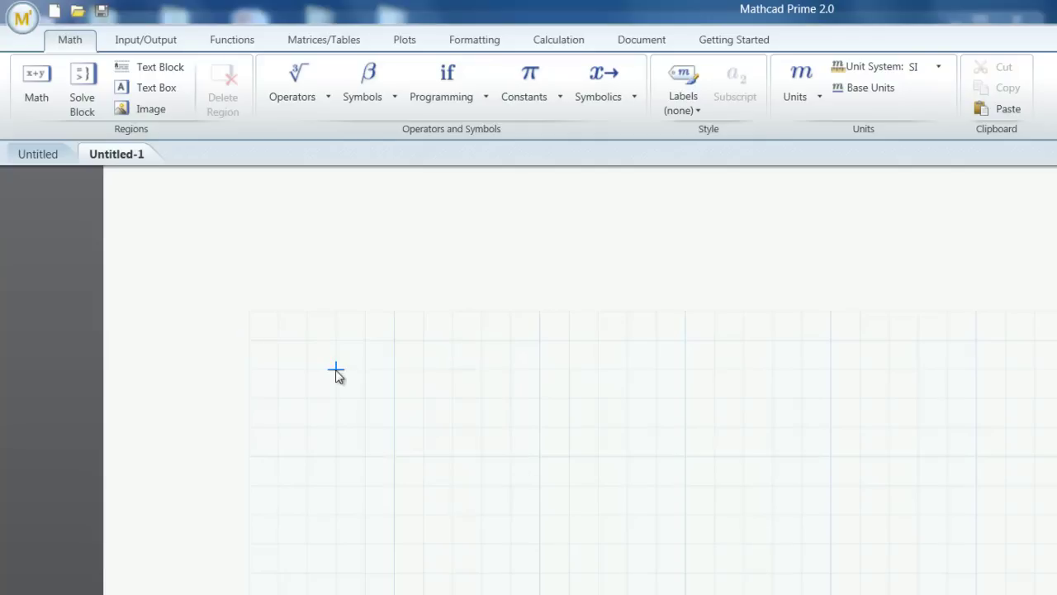
pyautogui.click(297, 104)
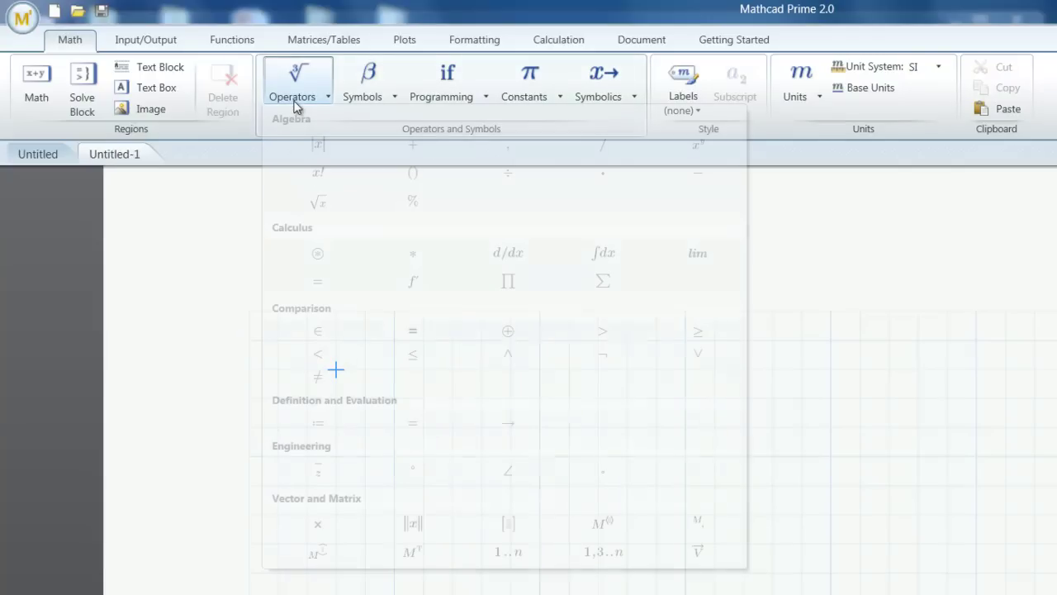
pyautogui.click(318, 422)
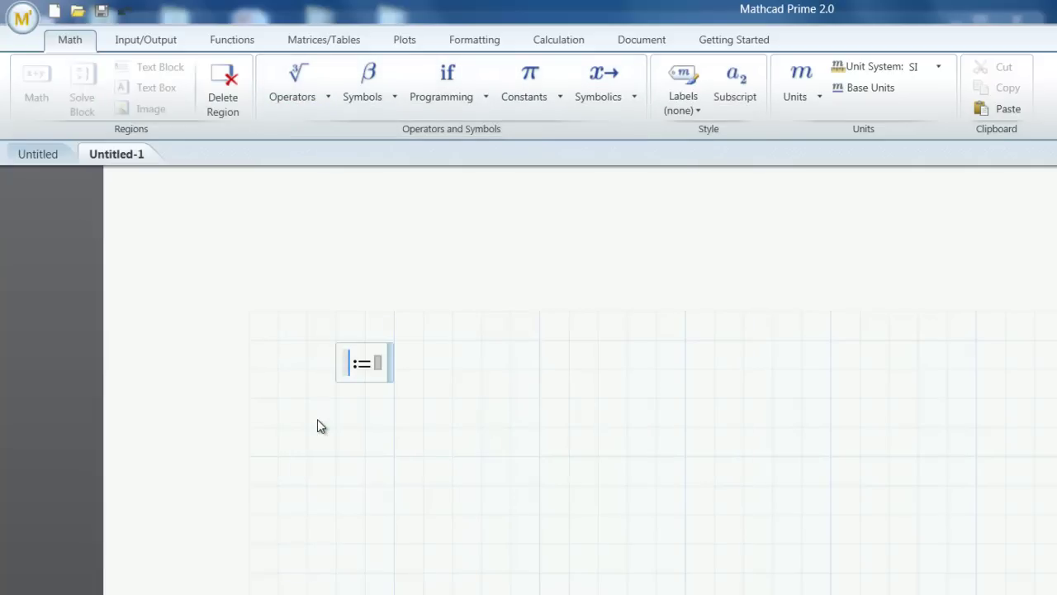
pyautogui.write('a')
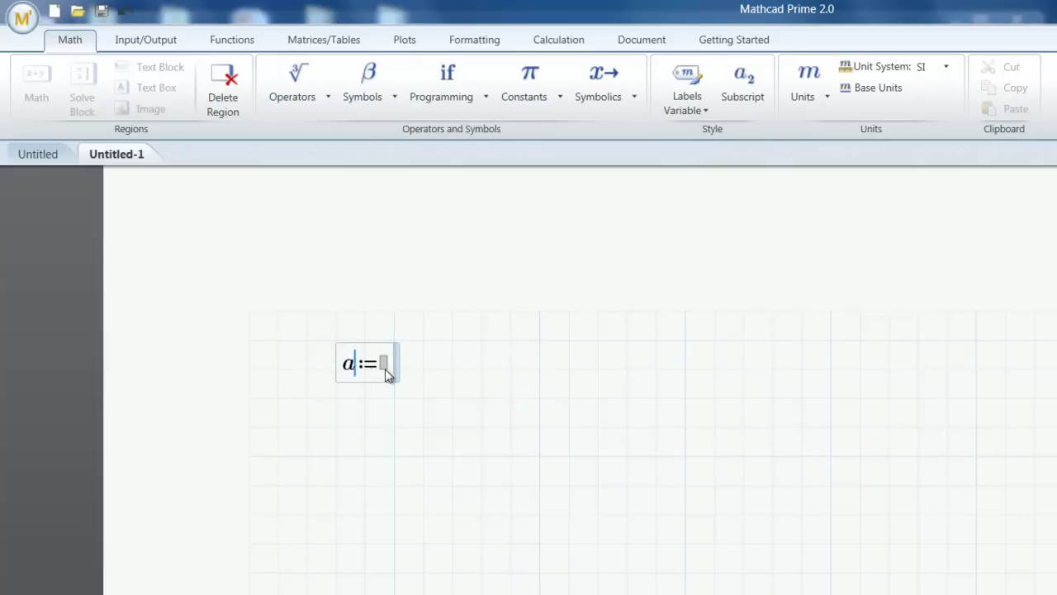
pyautogui.click(385, 366)
pyautogui.write('7')
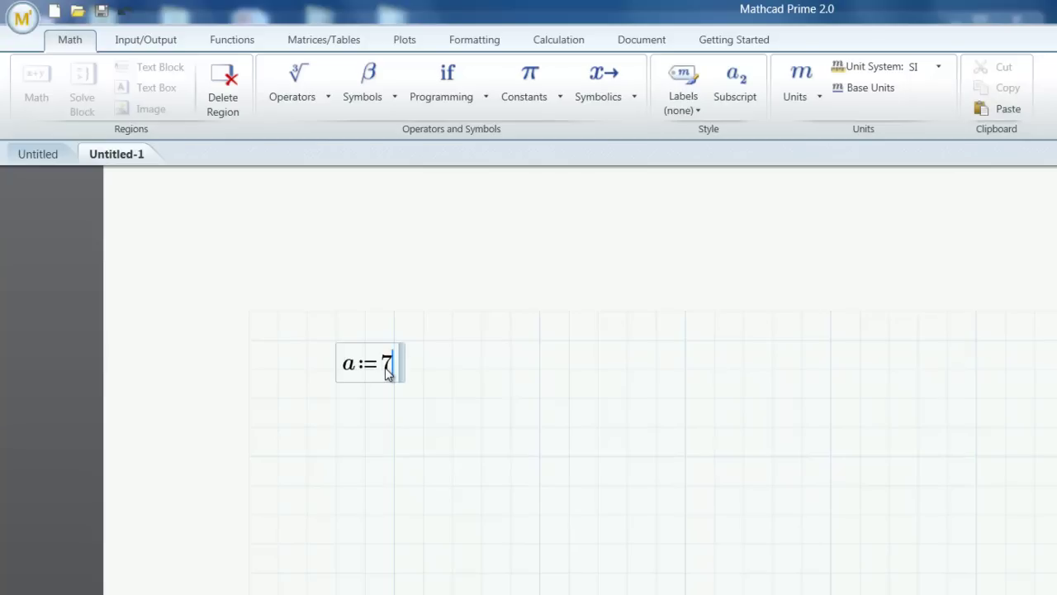
# Define the variable b as 5 to the right of the definition of a.
pyautogui.click(484, 371)
pyautogui.click(320, 95)
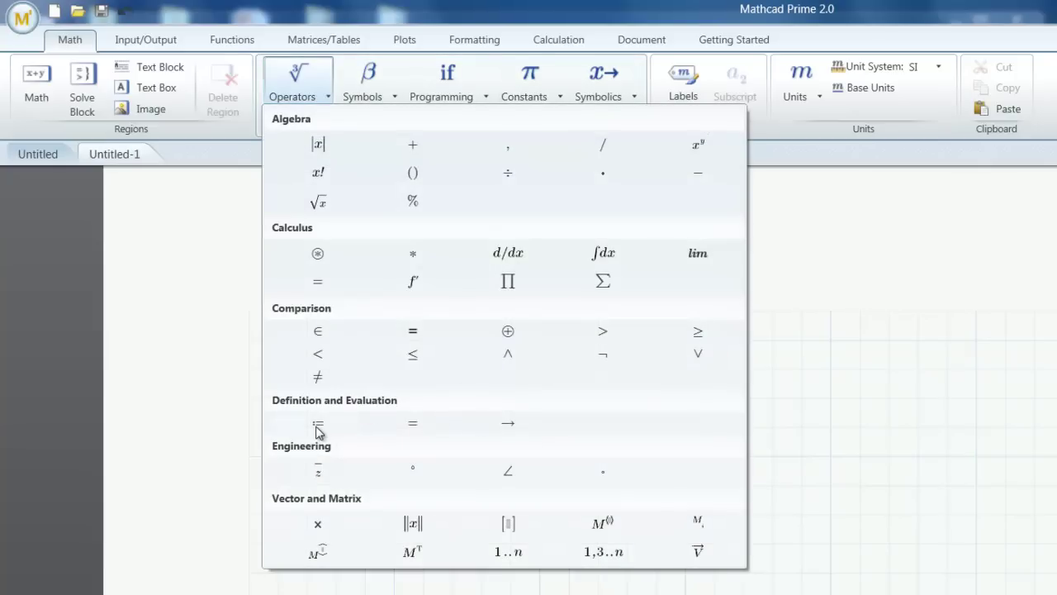
pyautogui.click(318, 424)
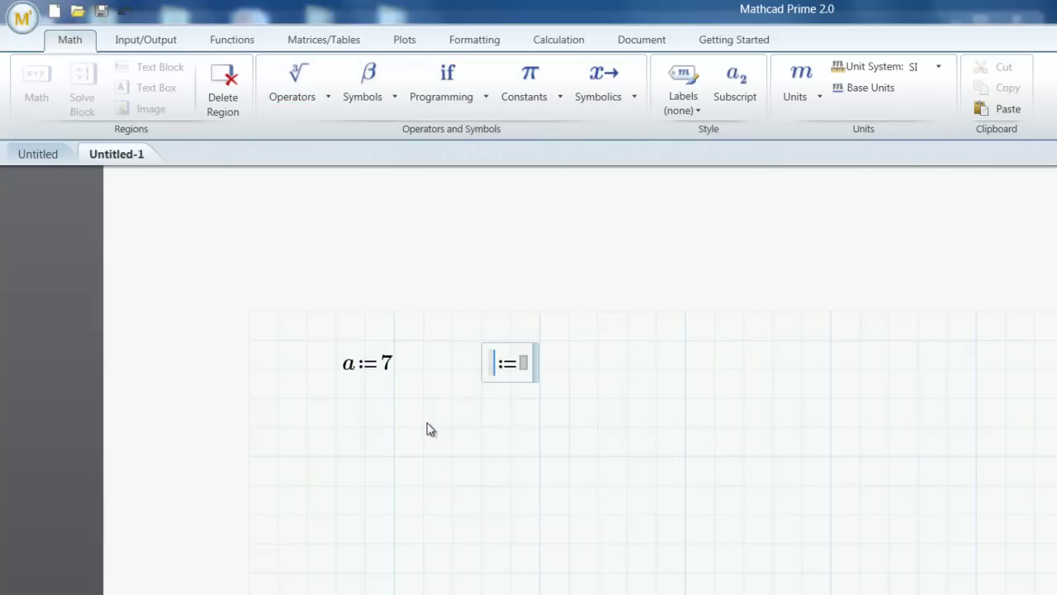
pyautogui.write('b')
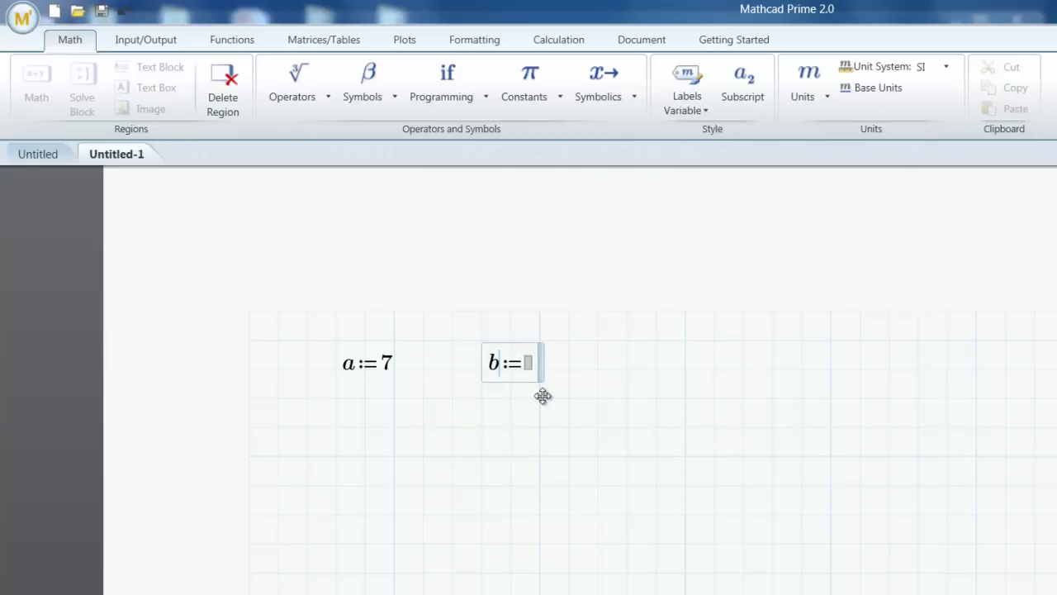
pyautogui.click(532, 367)
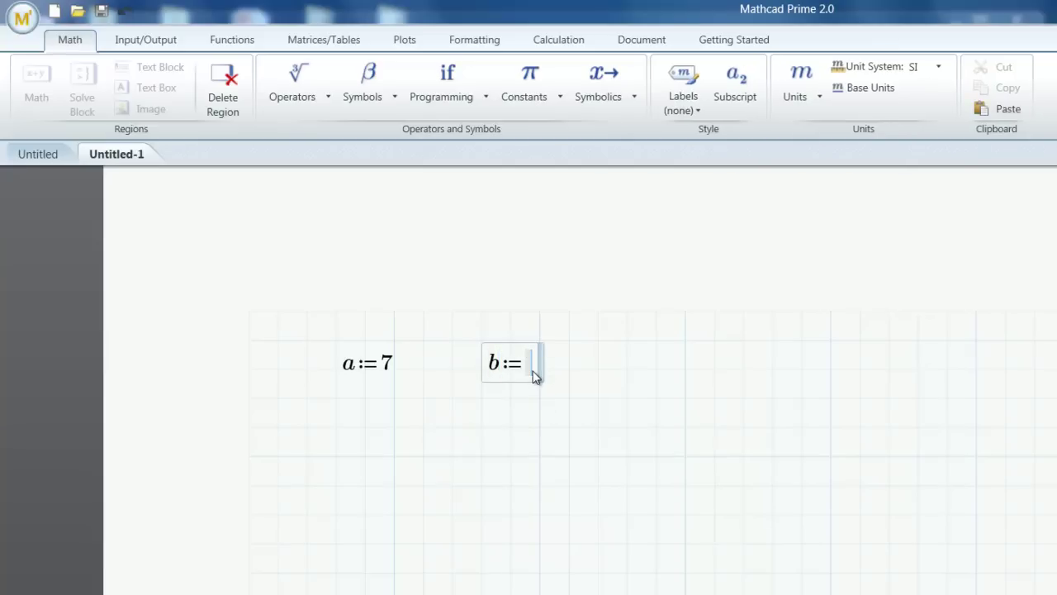
pyautogui.write('5')
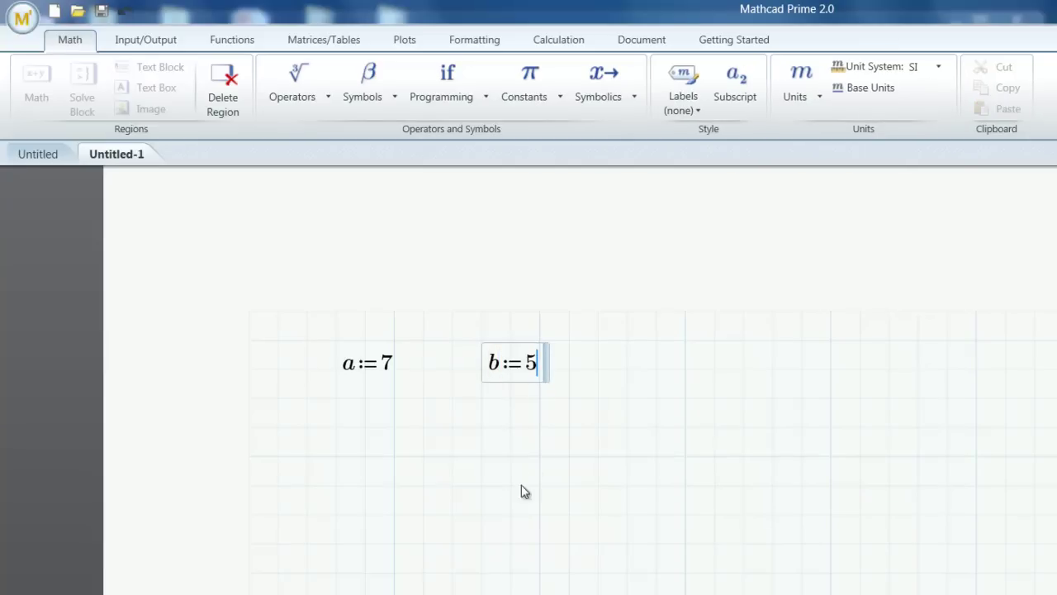
# Insert the square root of a+b below the definition of a and evaluate it numerically.
pyautogui.click(338, 428)
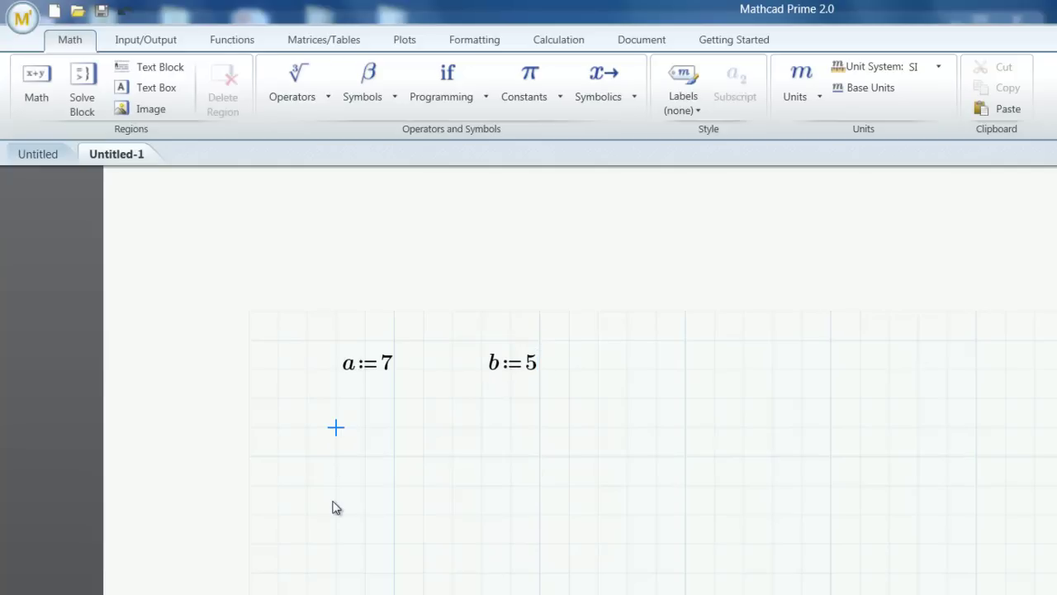
pyautogui.click(301, 93)
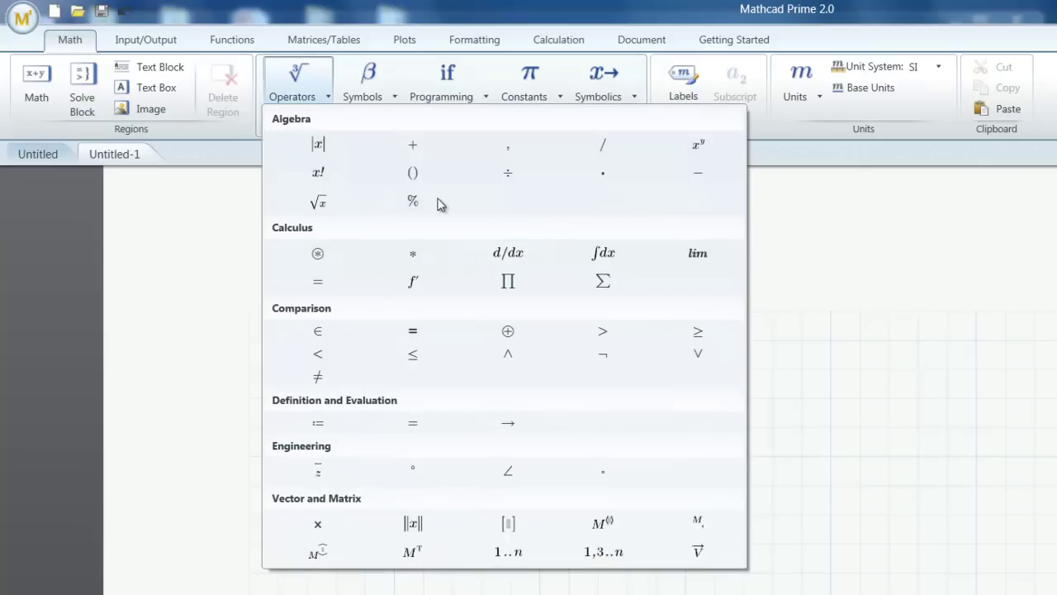
pyautogui.click(319, 204)
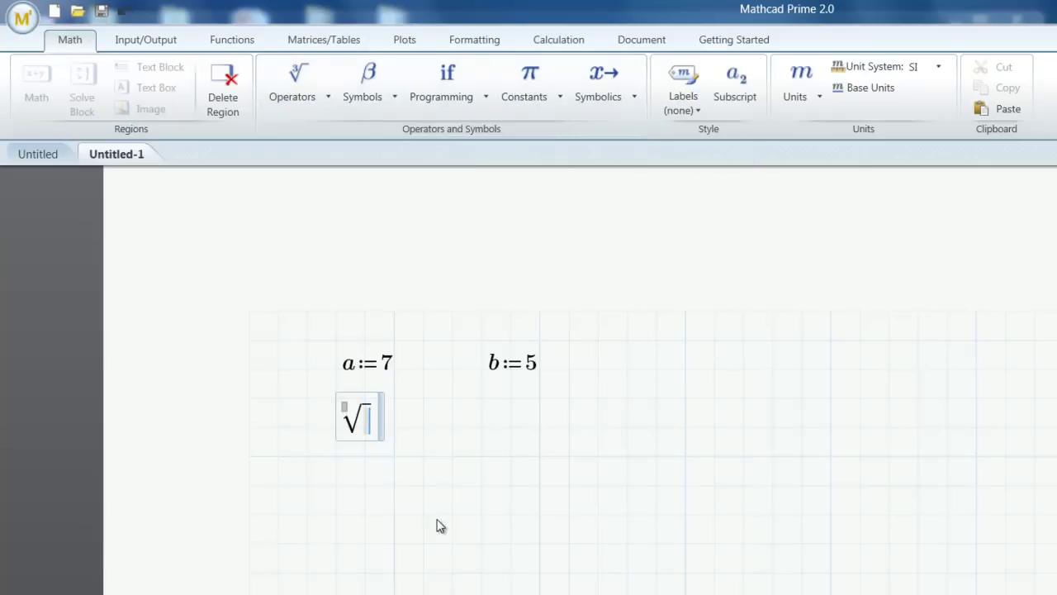
pyautogui.write('a')
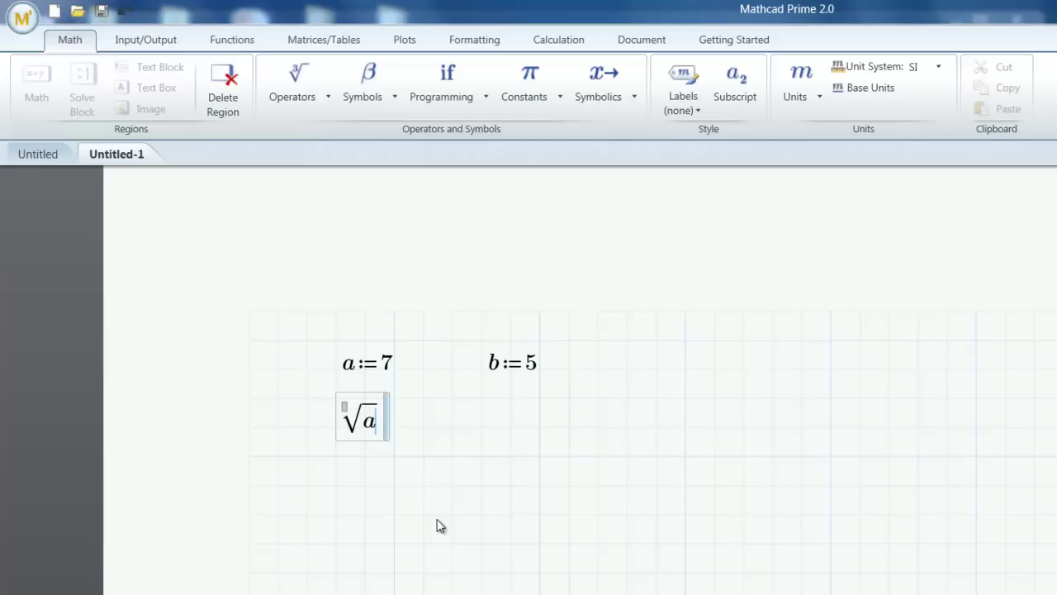
pyautogui.write('+b=3.464')
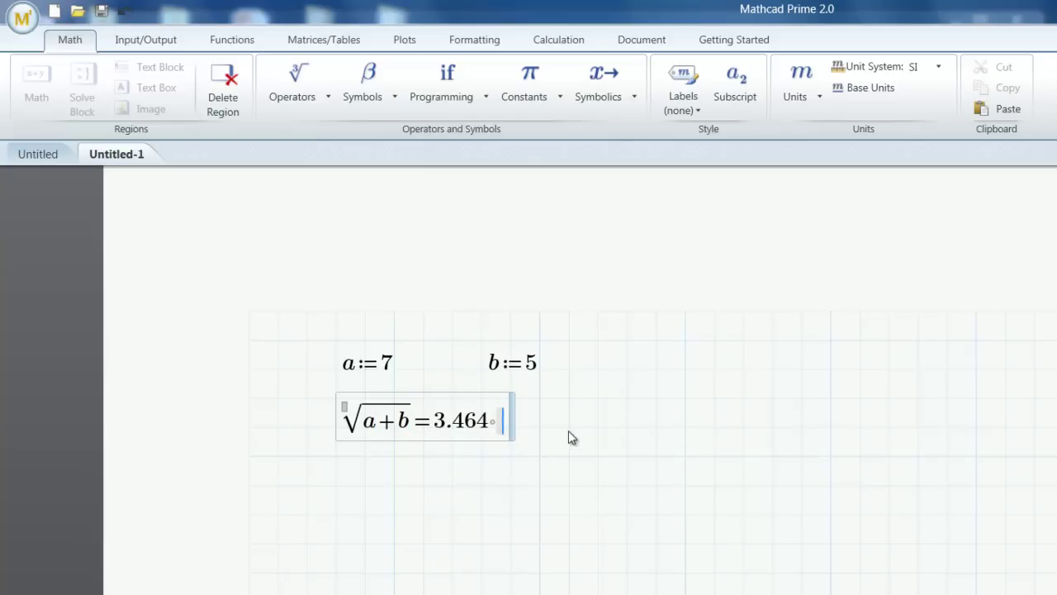
# Begin a new expression to the right of the numeric √(a+b) evaluation with the fraction 1/a followed by a plus operator.
pyautogui.click(570, 427)
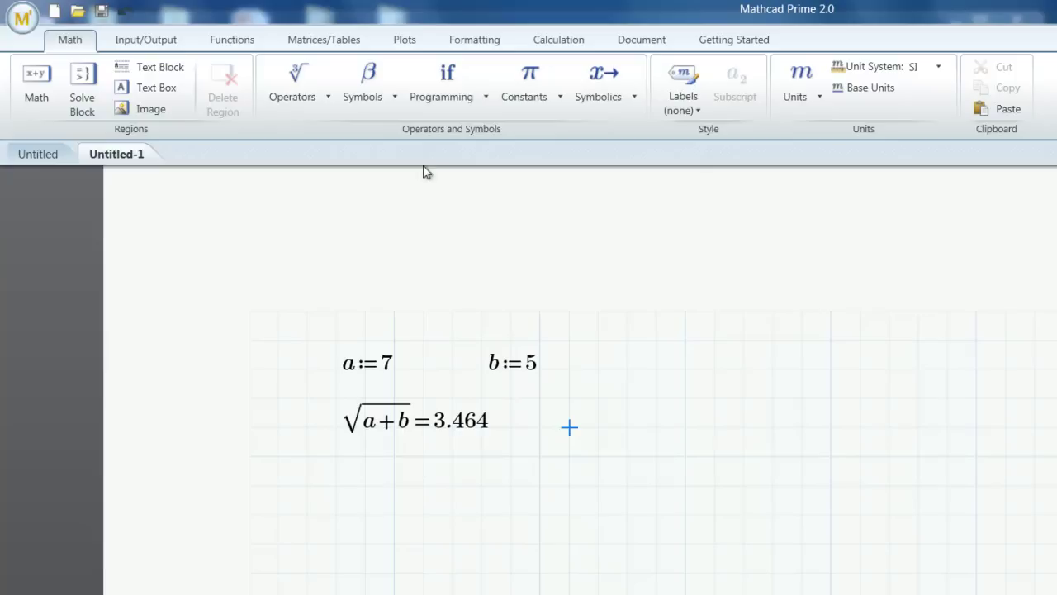
pyautogui.click(322, 103)
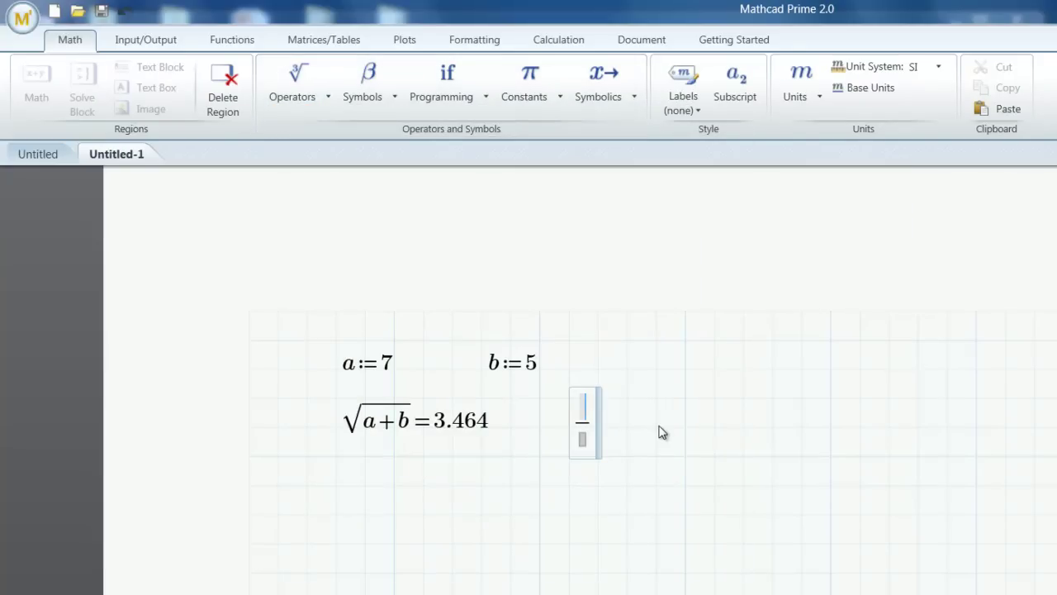
pyautogui.write('1')
pyautogui.press('Return')
pyautogui.click(591, 443)
pyautogui.write('a+')
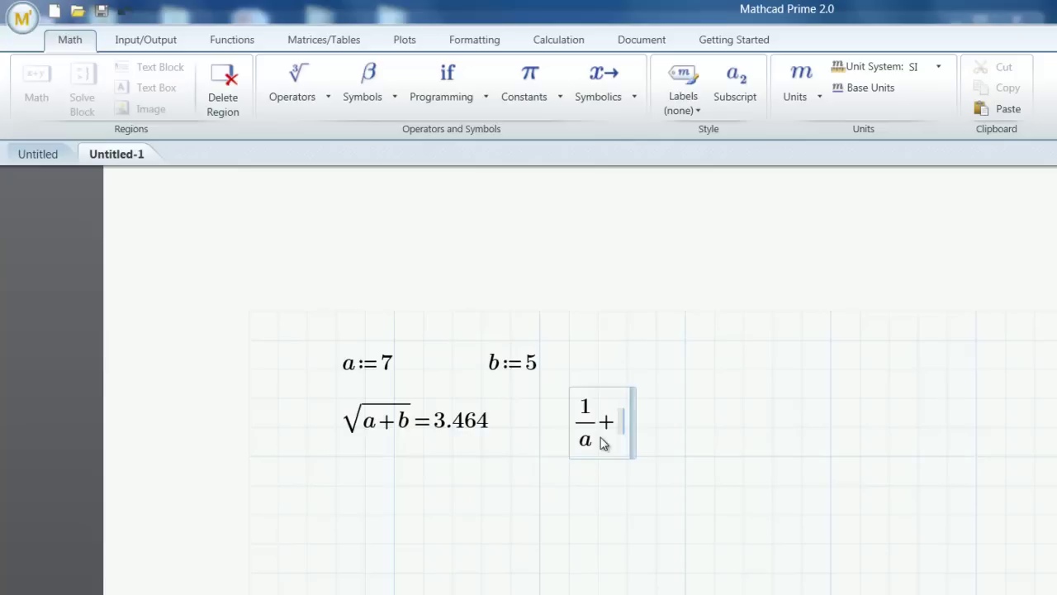
# Complete the sum with the fraction 1/b and evaluate 1/a + 1/b numerically.
pyautogui.click(294, 101)
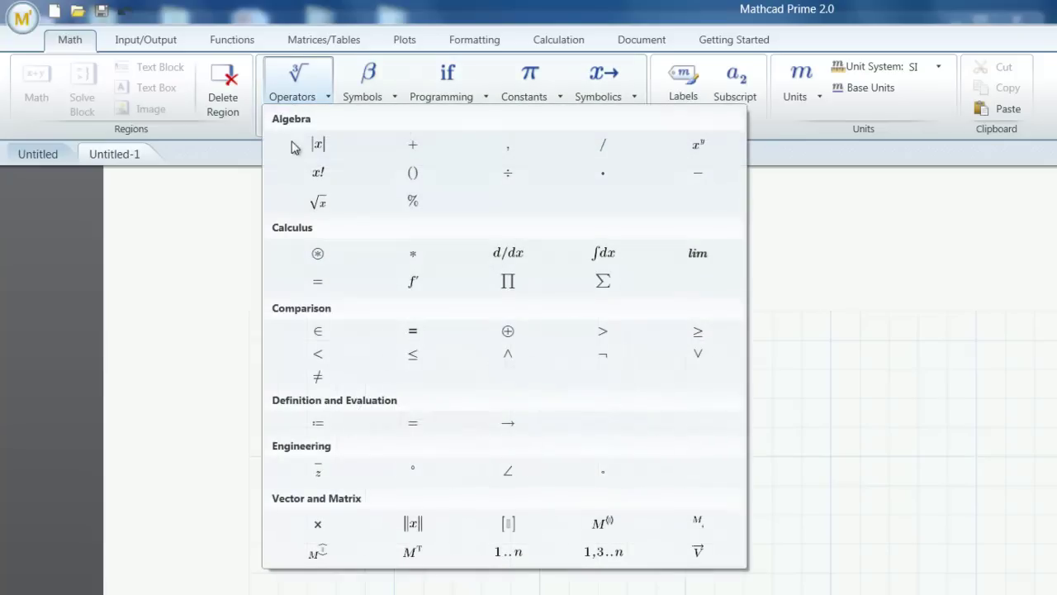
pyautogui.click(597, 148)
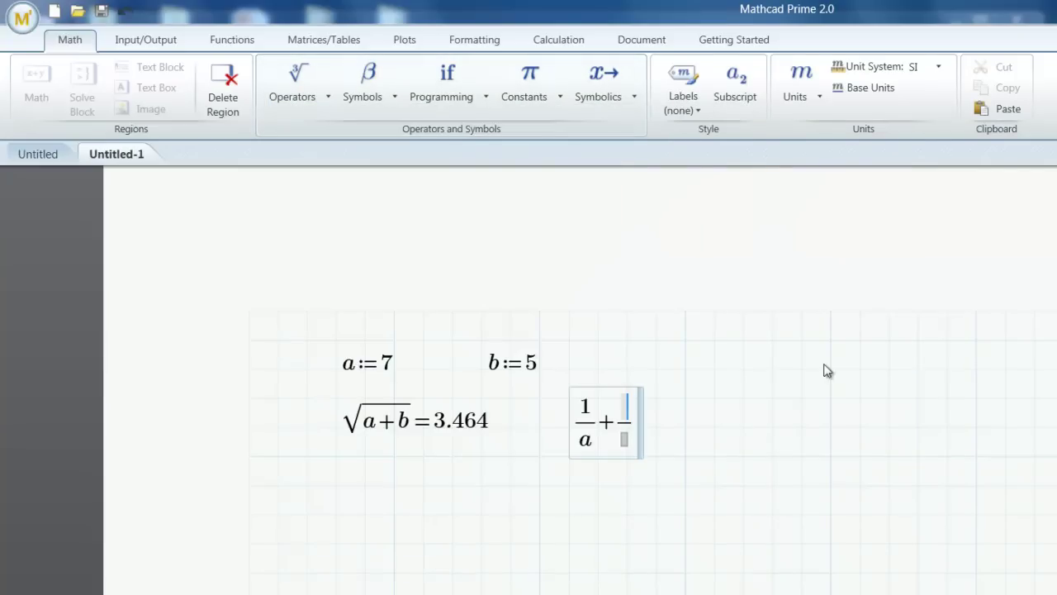
pyautogui.write('1/')
pyautogui.click(630, 450)
pyautogui.write('b')
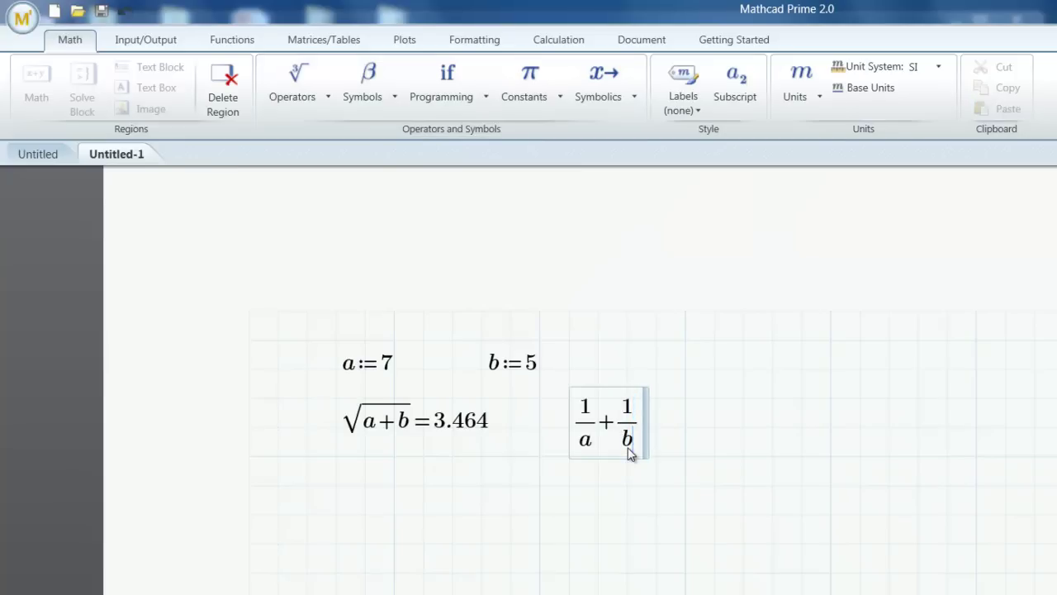
pyautogui.click(299, 96)
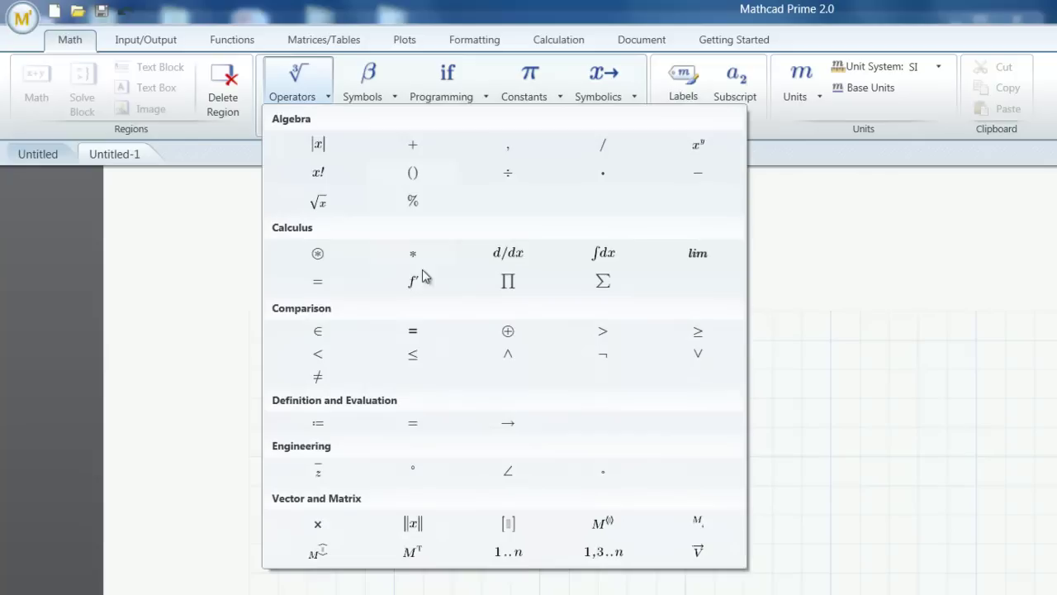
pyautogui.click(417, 422)
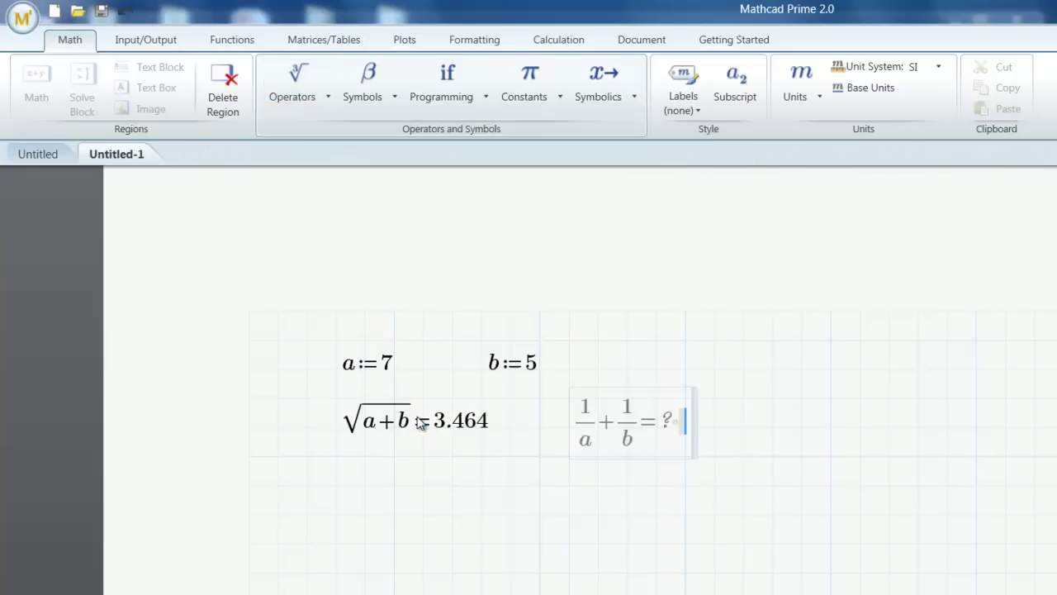
# Insert a second square root of a+b below the first one and evaluate it symbolically.
pyautogui.click(350, 521)
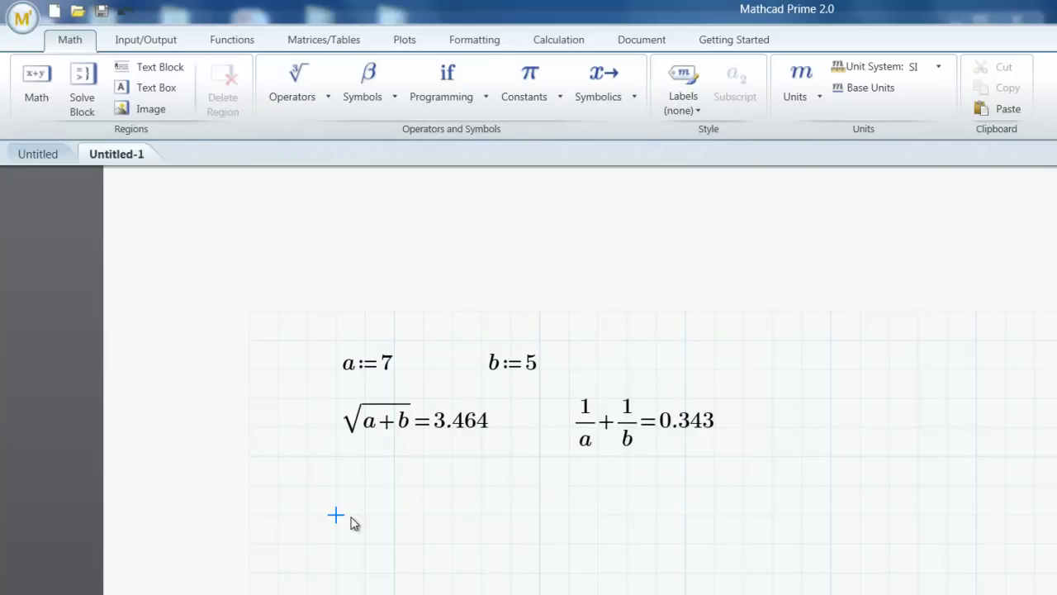
pyautogui.click(293, 99)
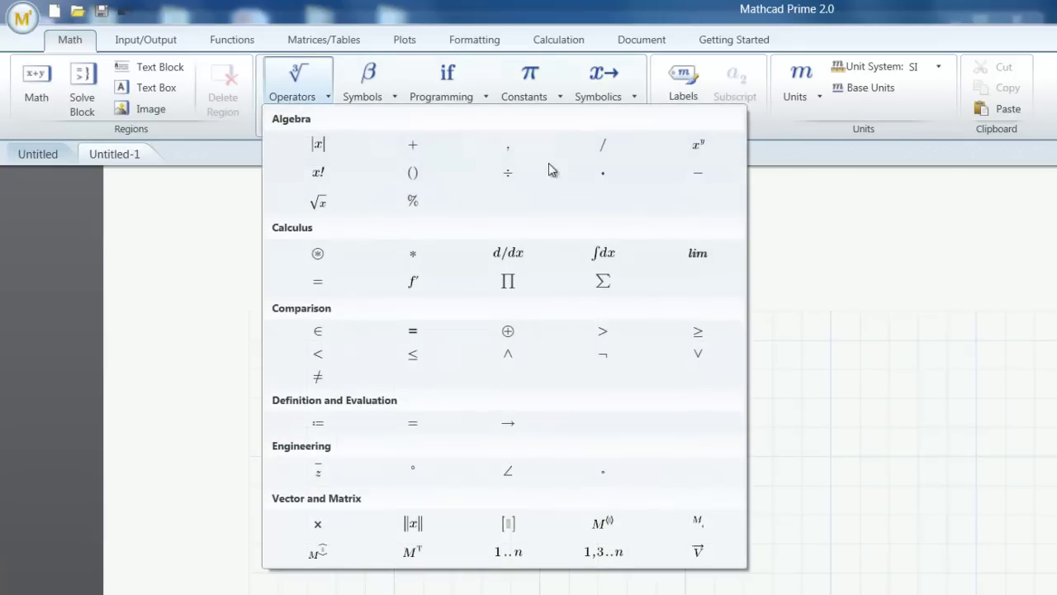
pyautogui.click(320, 205)
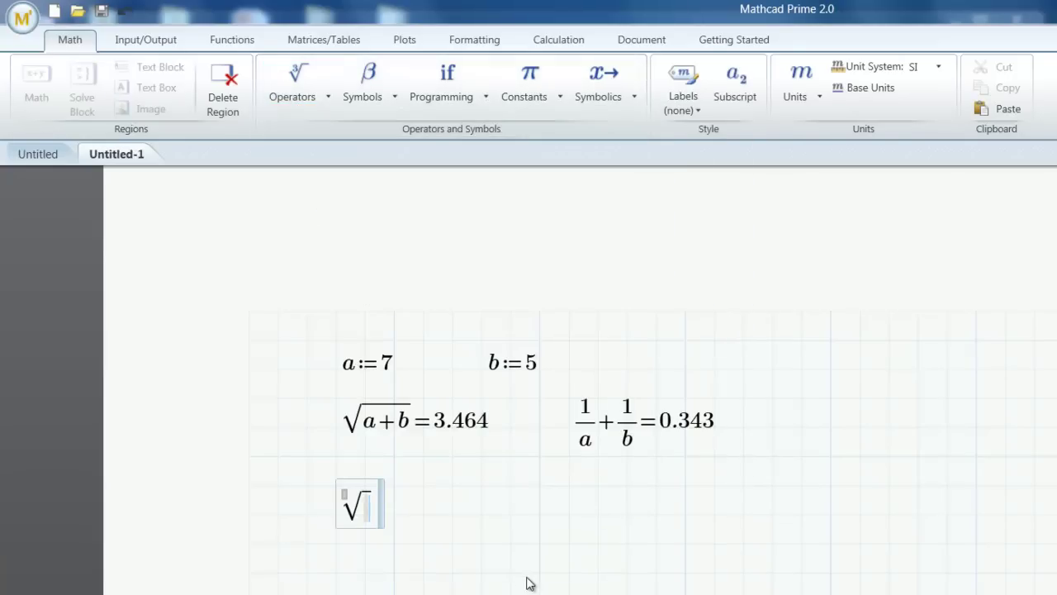
pyautogui.write('a+b')
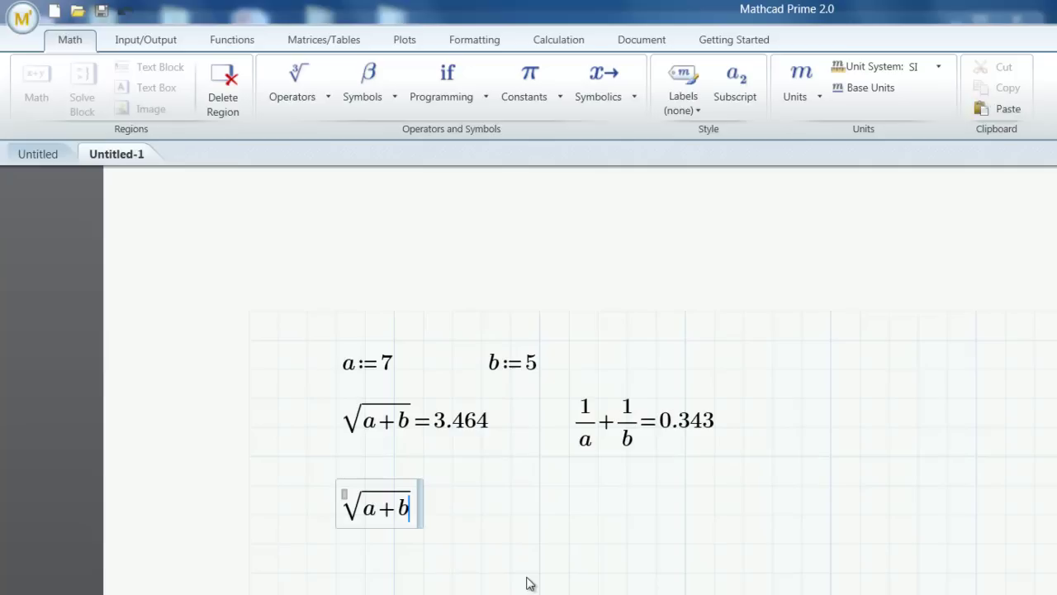
pyautogui.click(298, 99)
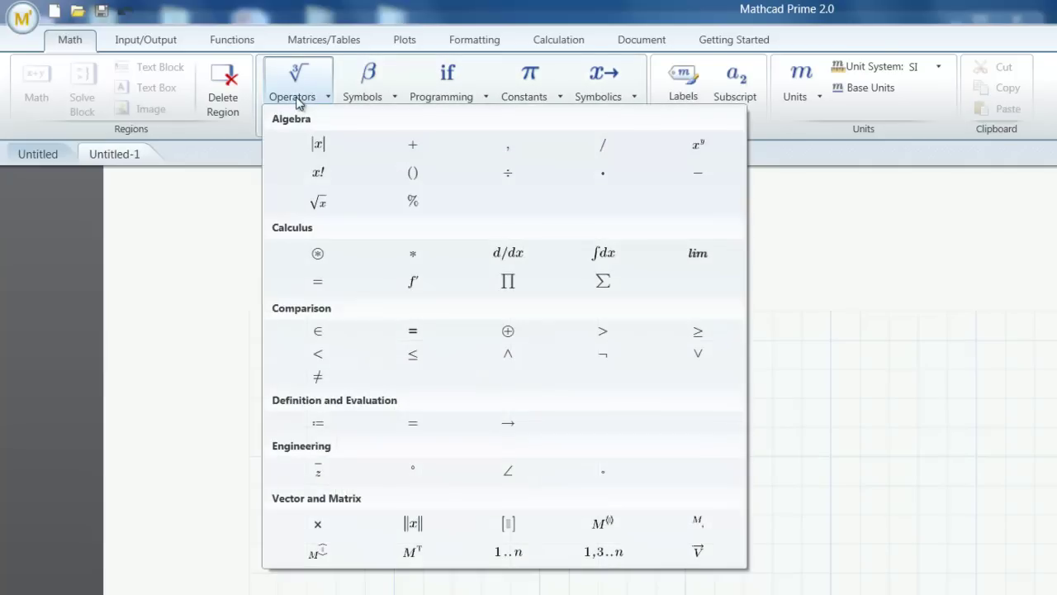
pyautogui.click(507, 427)
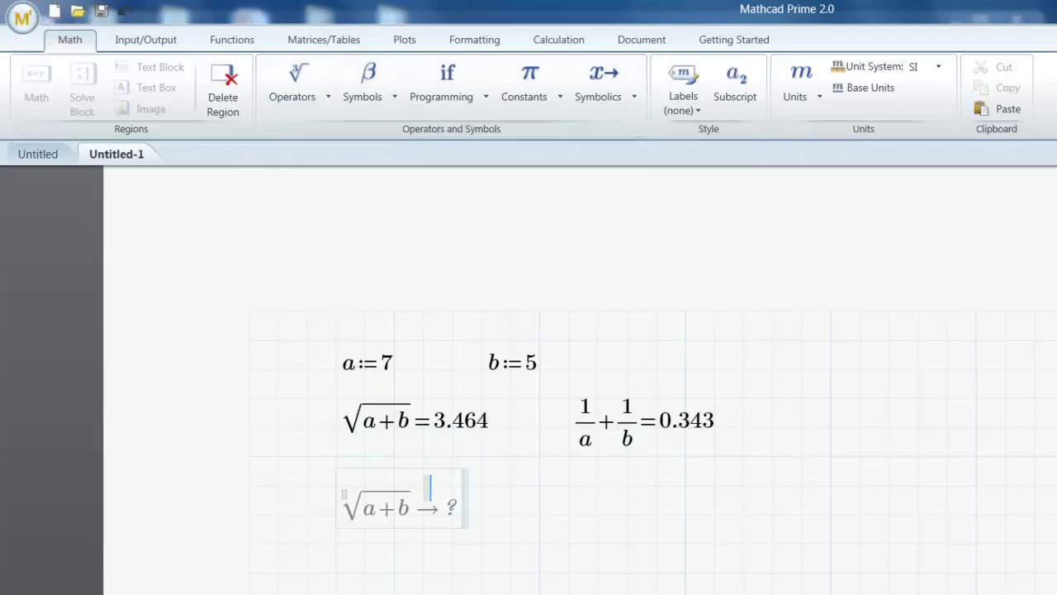
# Begin another expression to the right of the symbolic √(a+b) evaluation with the fraction 1/a and a plus operator.
pyautogui.click(577, 512)
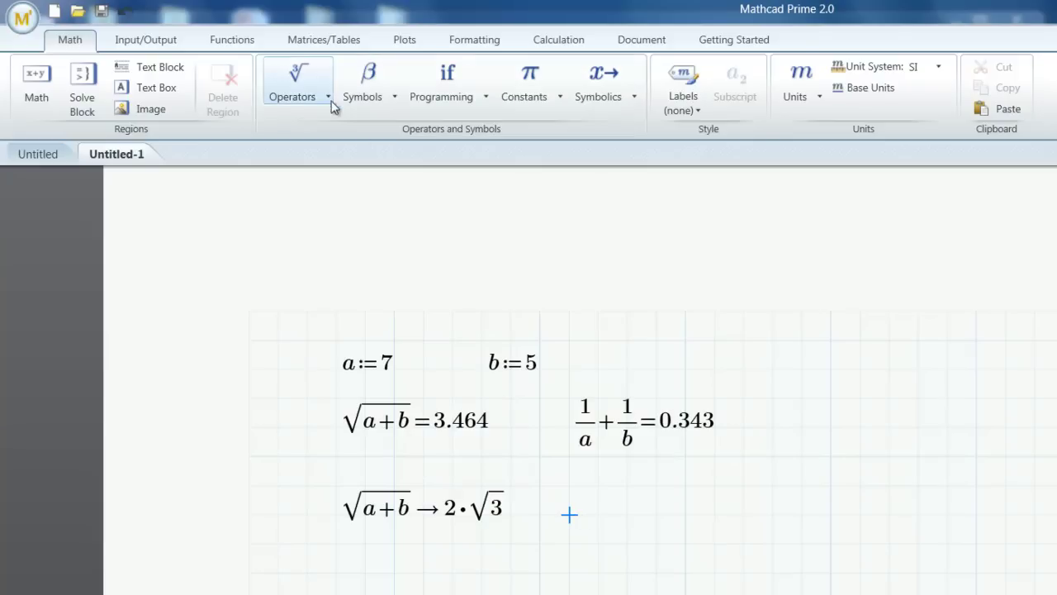
pyautogui.write('1')
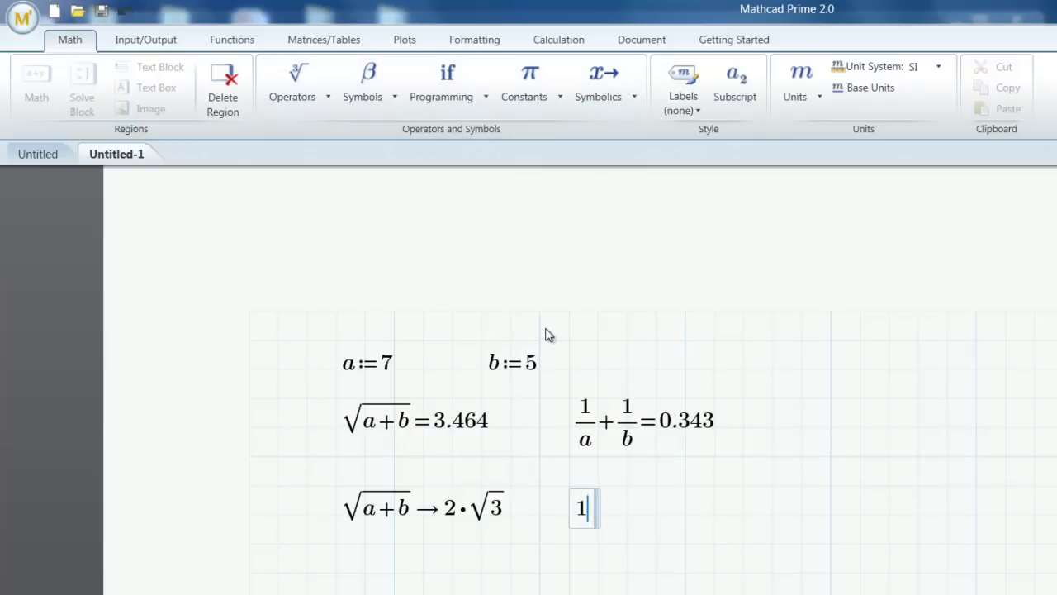
pyautogui.click(306, 86)
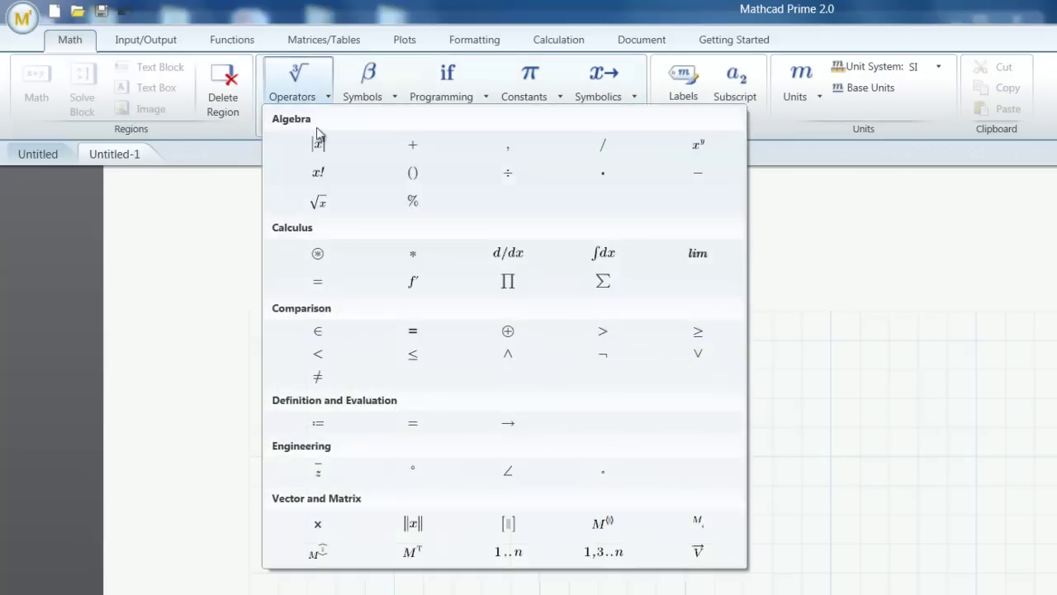
pyautogui.click(588, 162)
pyautogui.write('a')
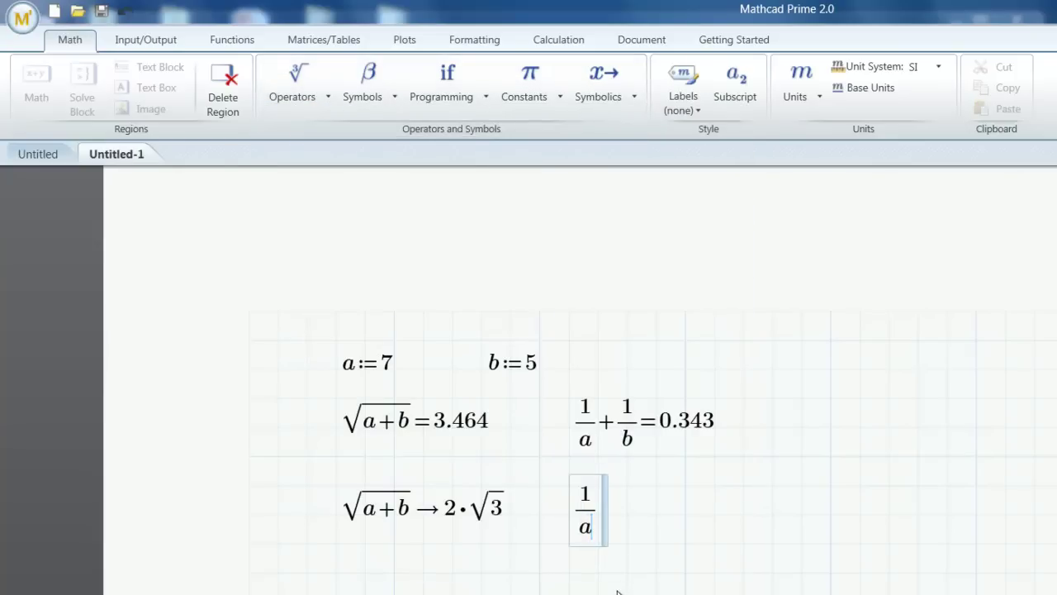
pyautogui.write('+')
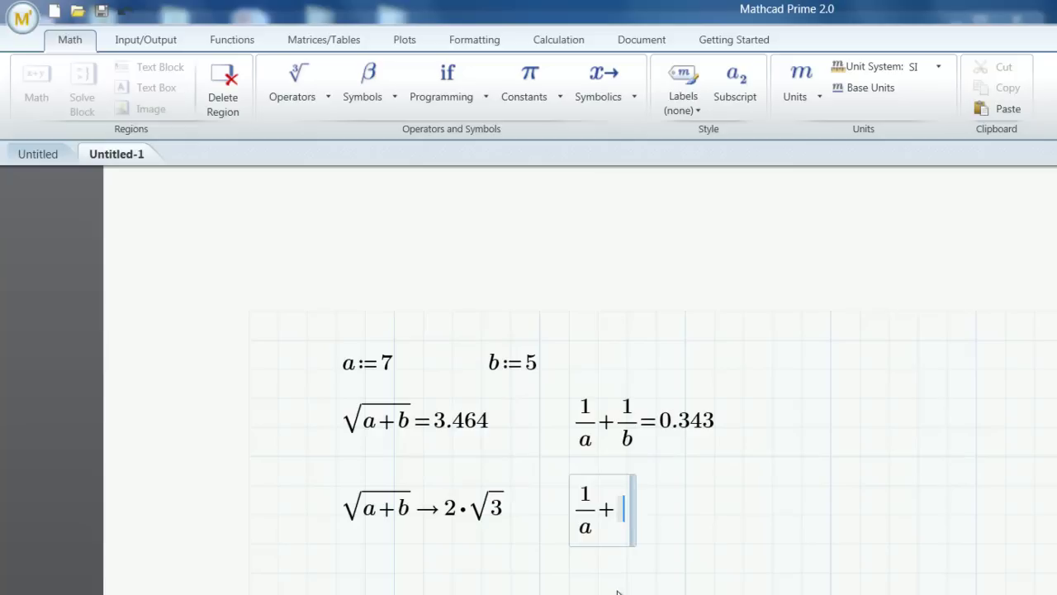
# Add the fraction 1/b to the second sum and evaluate 1/a + 1/b symbolically.
pyautogui.write('1')
pyautogui.click(291, 93)
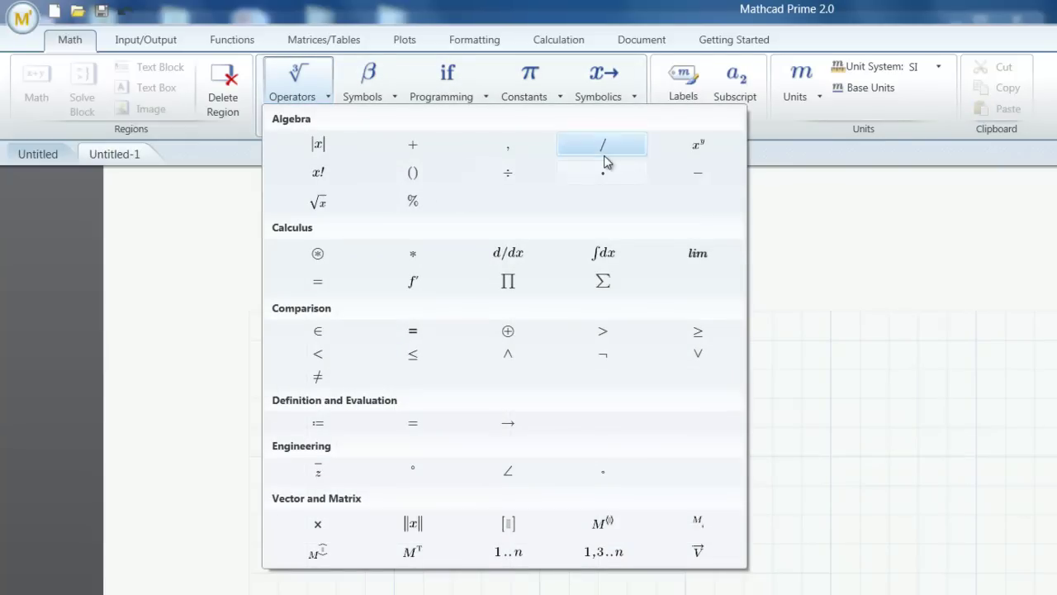
pyautogui.click(602, 148)
pyautogui.write('b')
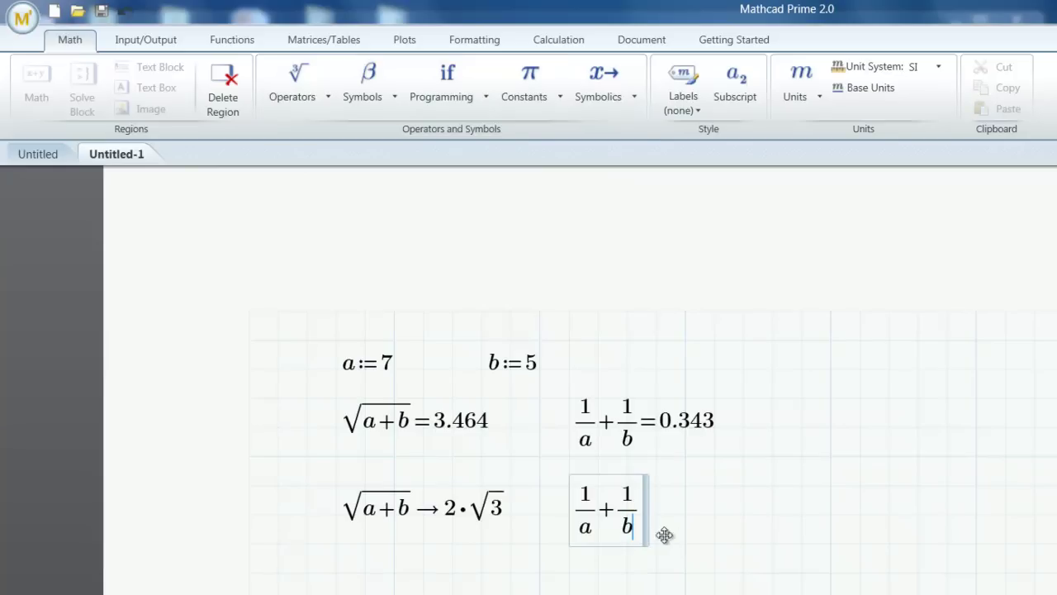
pyautogui.click(303, 98)
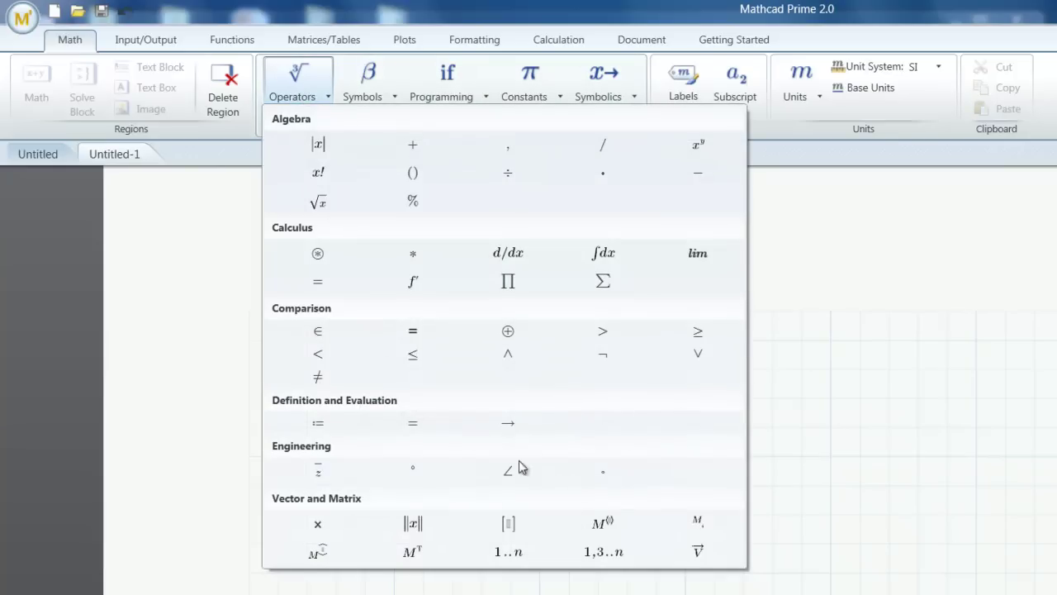
pyautogui.click(512, 423)
pyautogui.click(756, 545)
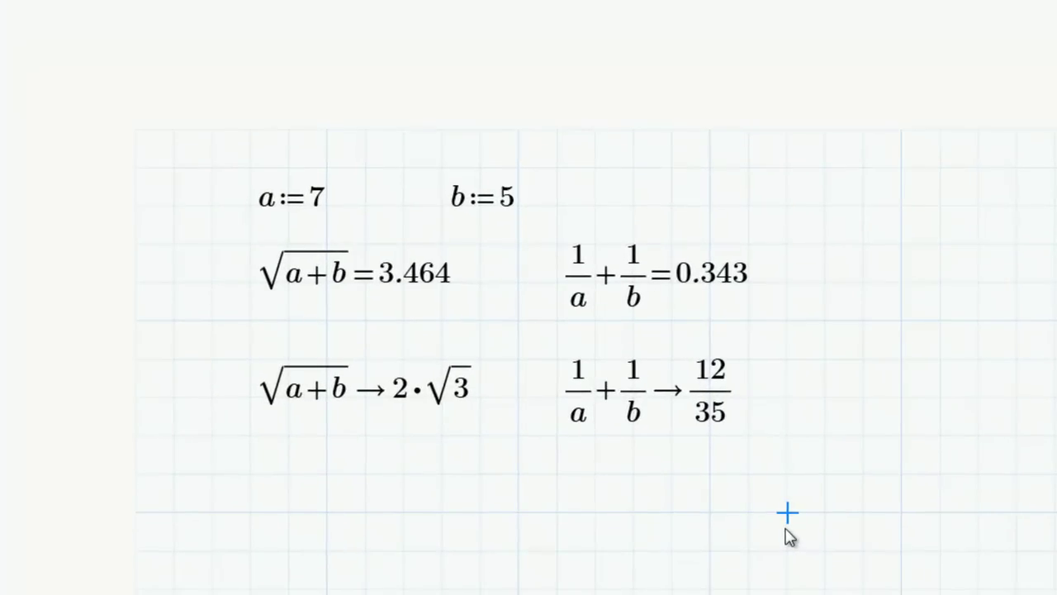
# Place the cursor in the numeric result of the first √(a+b) evaluation.
pyautogui.click(437, 284)
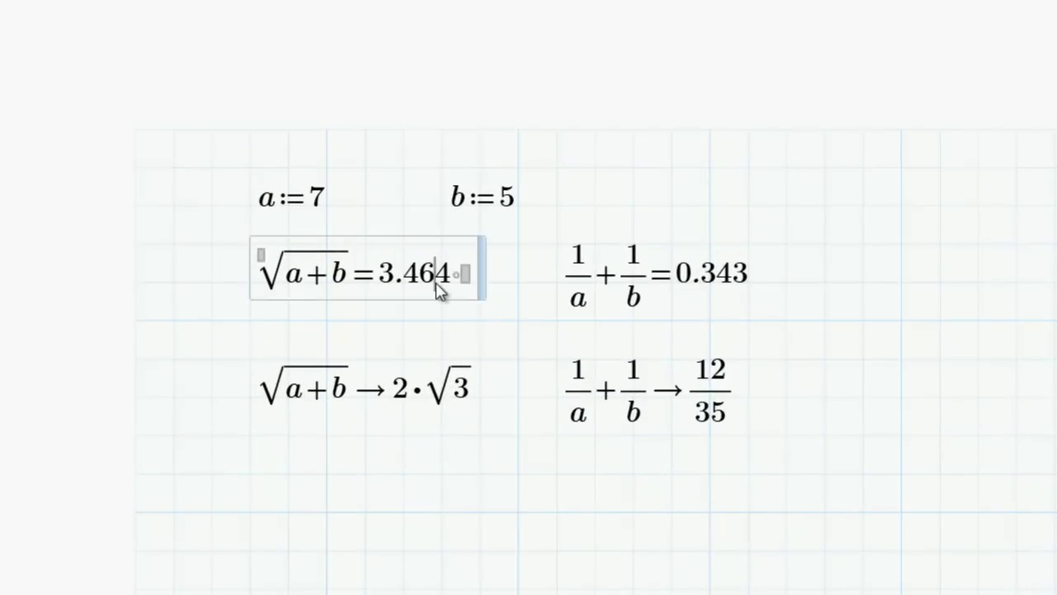
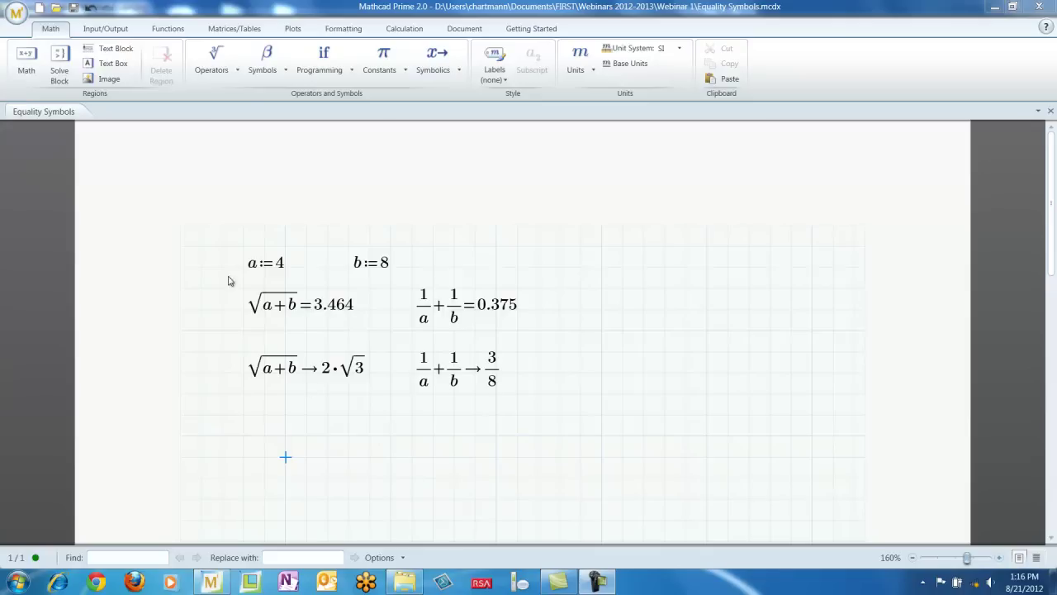
# Create a new worksheet and insert the image Trap Prism Model.png near the start of the page.
pyautogui.click(38, 7)
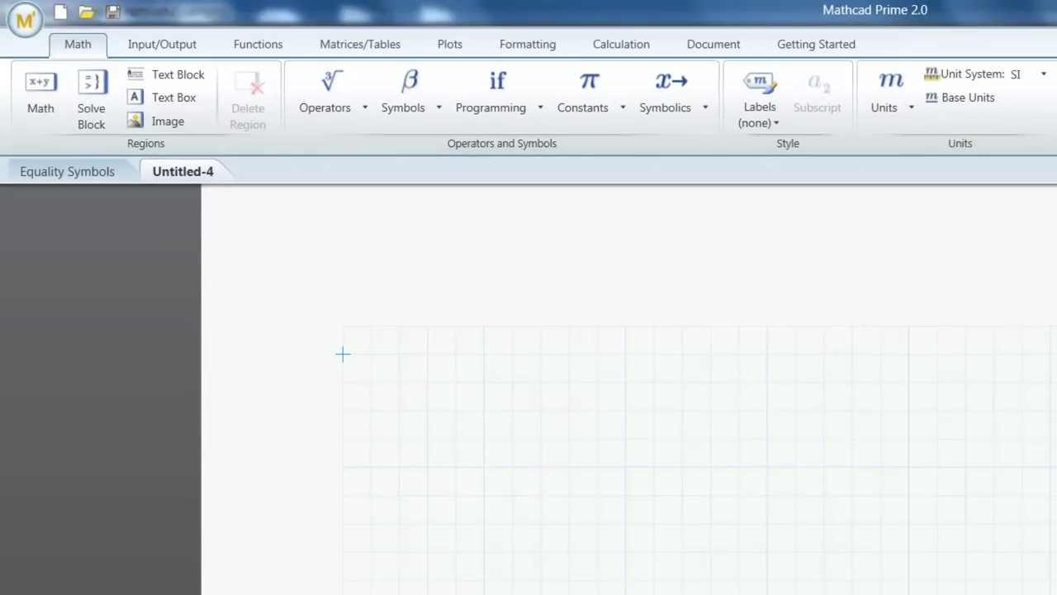
pyautogui.click(425, 441)
pyautogui.click(179, 118)
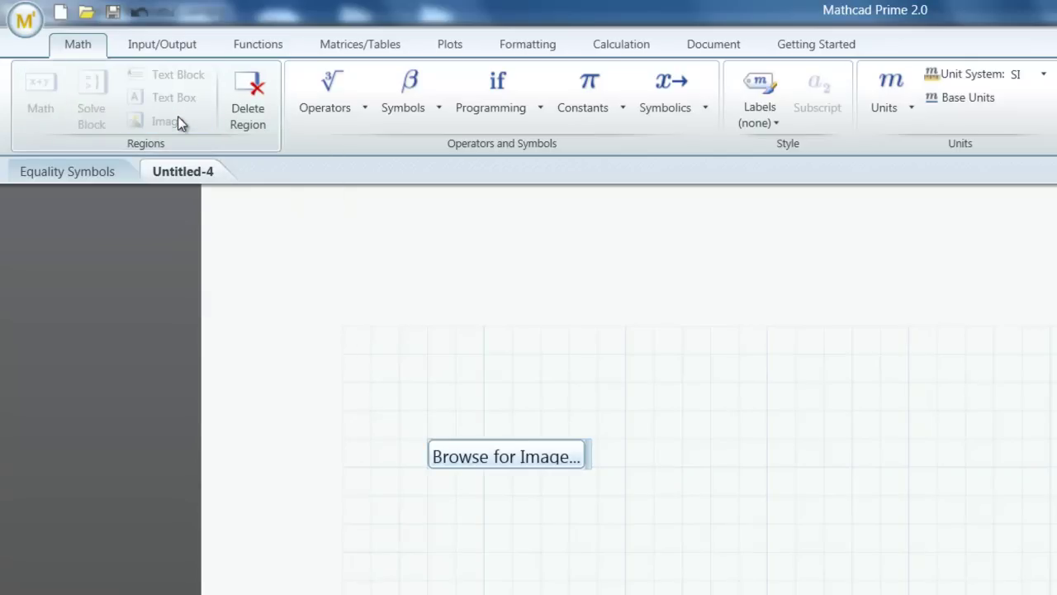
pyautogui.click(466, 462)
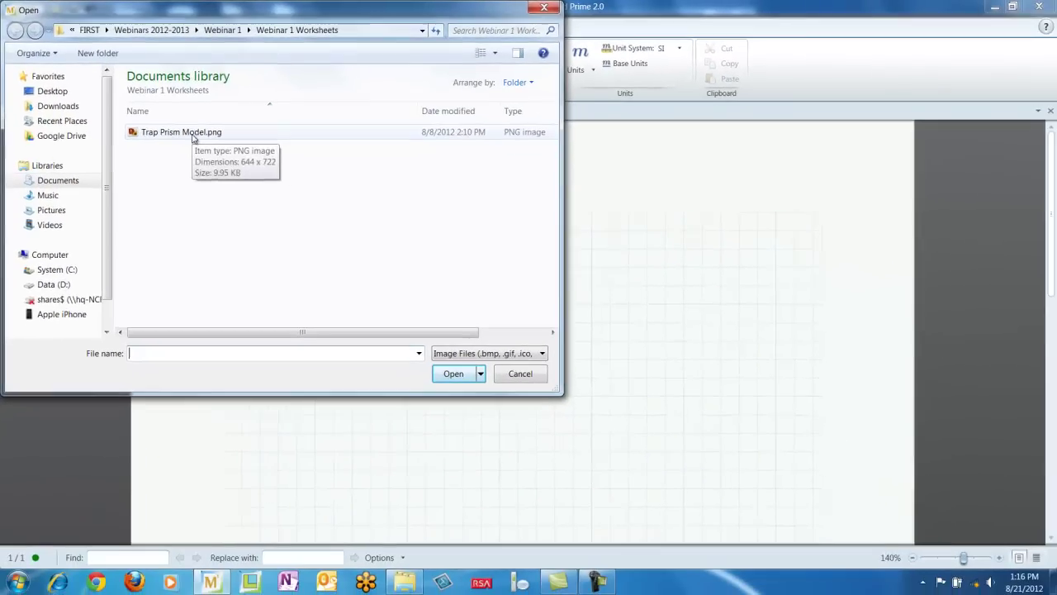
pyautogui.click(326, 207)
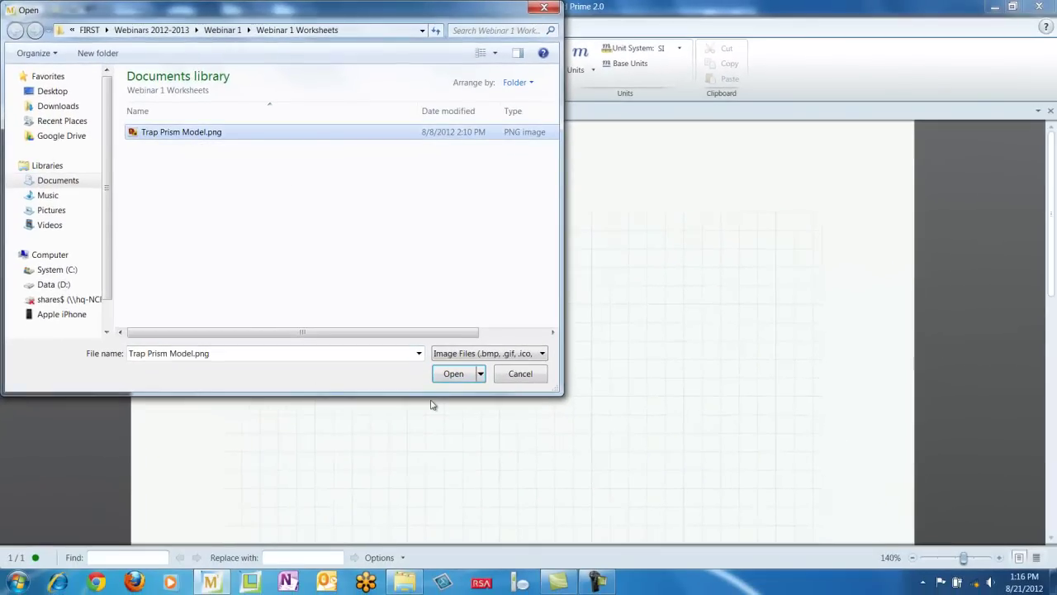
pyautogui.click(456, 380)
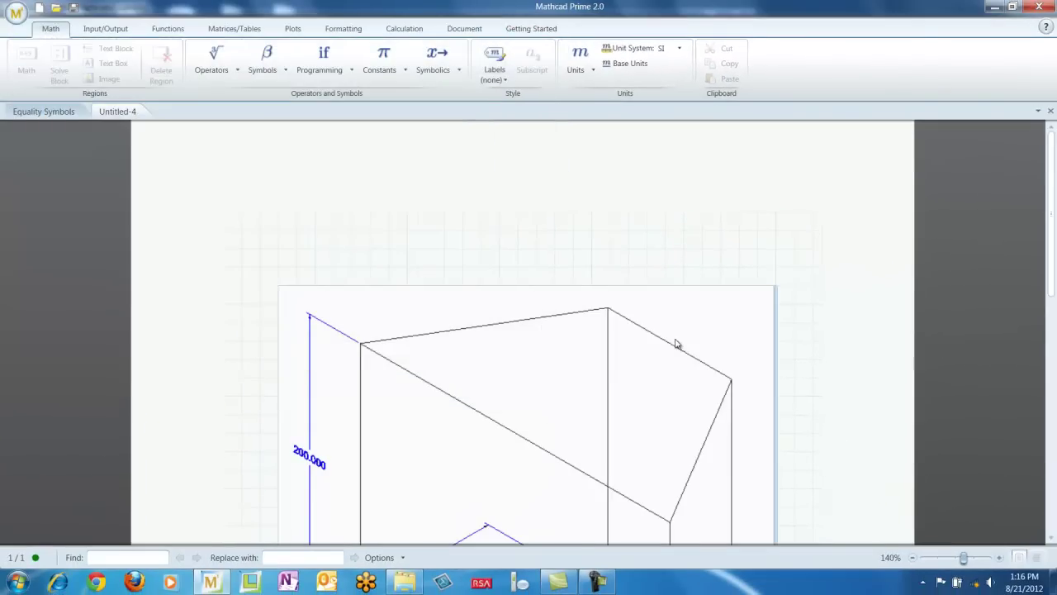
# Shrink the inserted prism image to about a third of its original width.
pyautogui.scroll(-5, 675, 343)
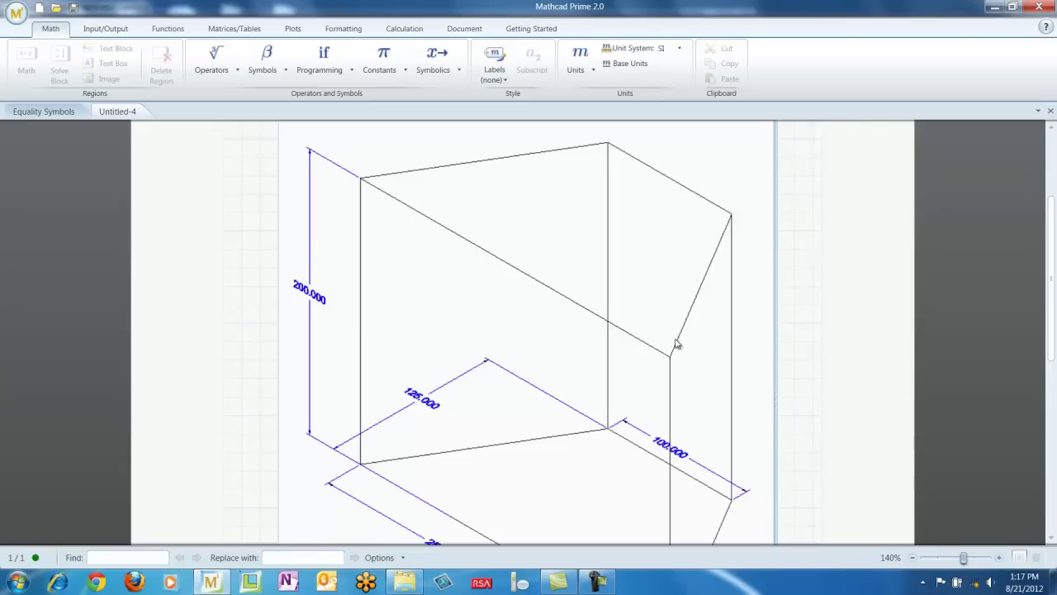
pyautogui.scroll(-2, 727, 357)
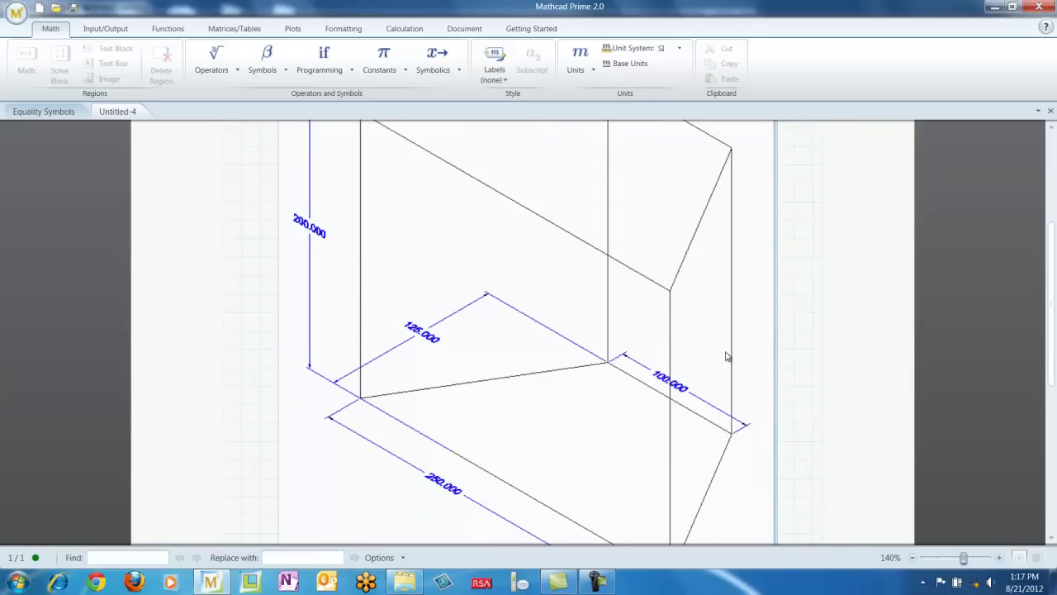
pyautogui.scroll(-1, 726, 357)
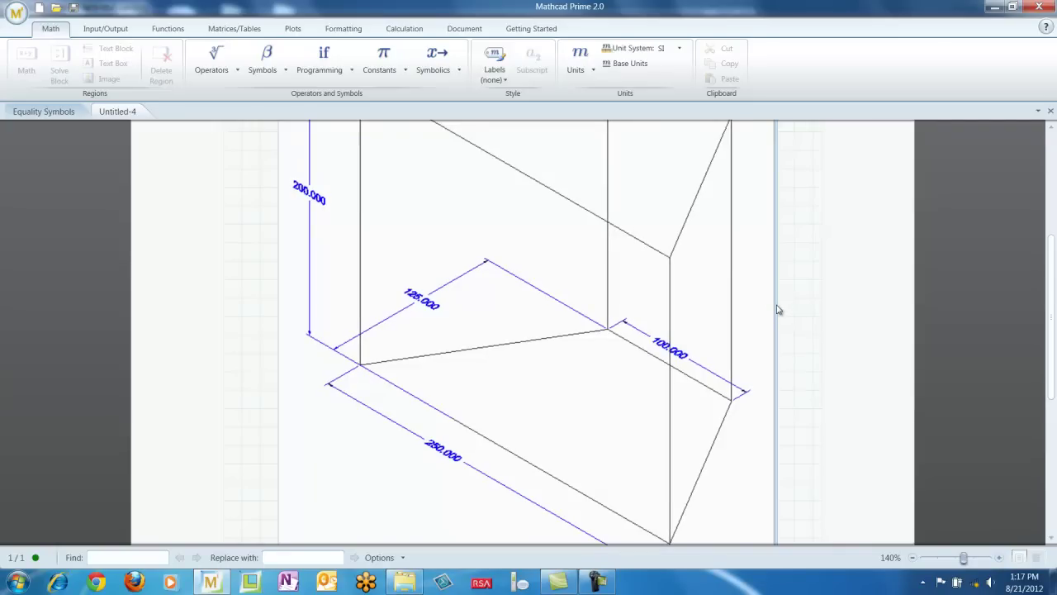
pyautogui.moveTo(774, 302); pyautogui.dragTo(539, 277)
pyautogui.moveTo(405, 318); pyautogui.dragTo(412, 226)
pyautogui.click(389, 315)
pyautogui.scroll(5, 389, 315)
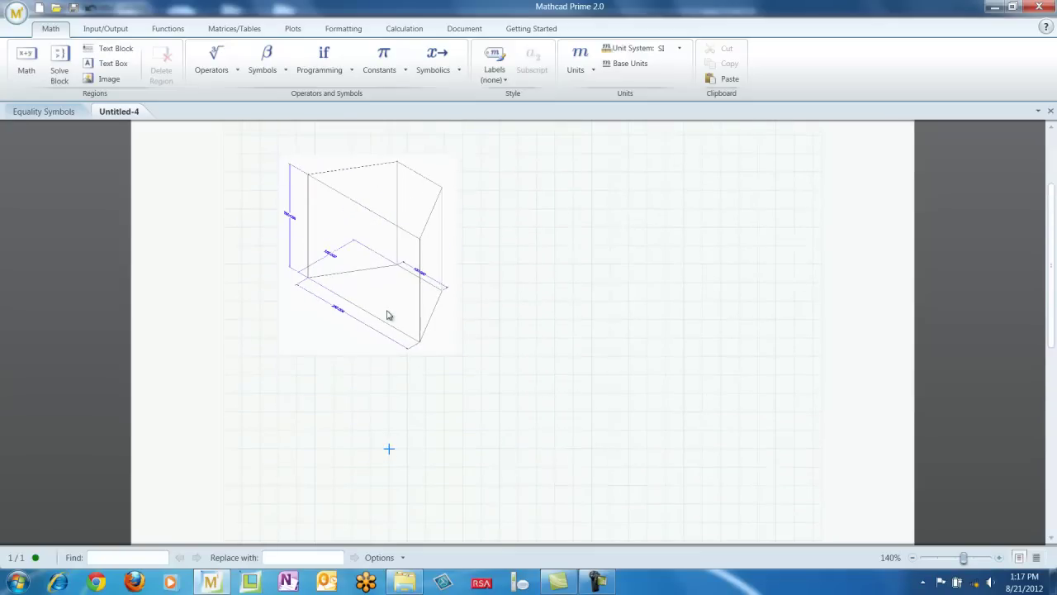
# Move the prism image slightly down the page and enlarge it until its dimension labels are readable.
pyautogui.click(316, 304)
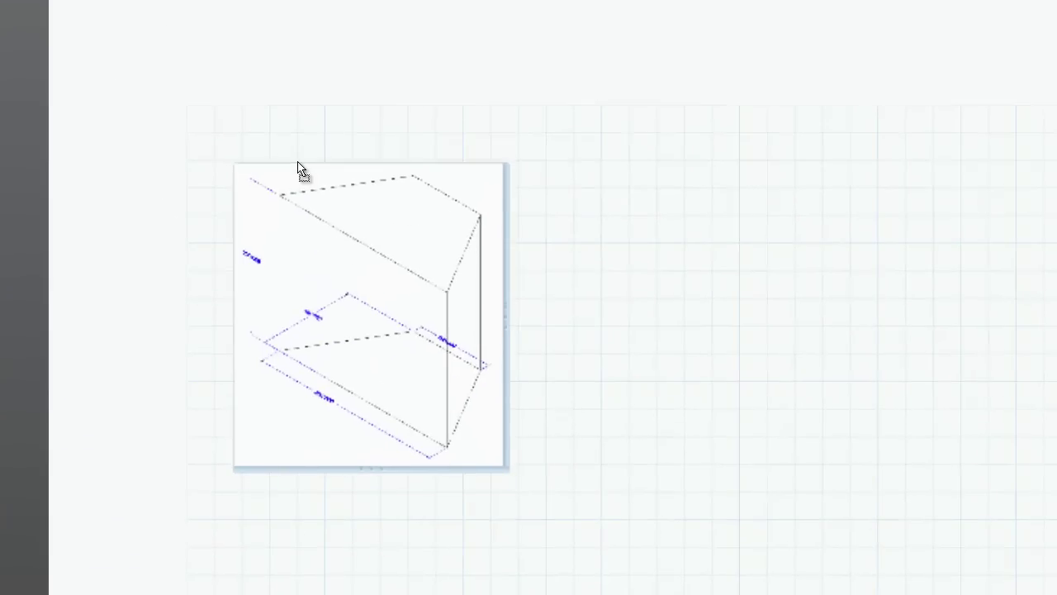
pyautogui.moveTo(298, 163); pyautogui.dragTo(304, 199)
pyautogui.moveTo(515, 378); pyautogui.dragTo(589, 398)
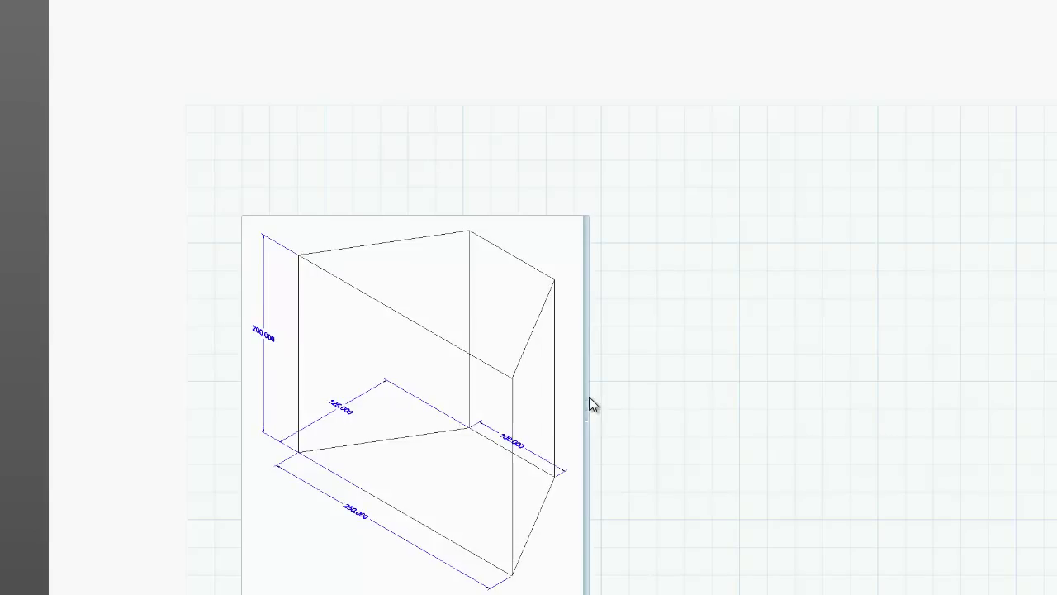
pyautogui.click(713, 382)
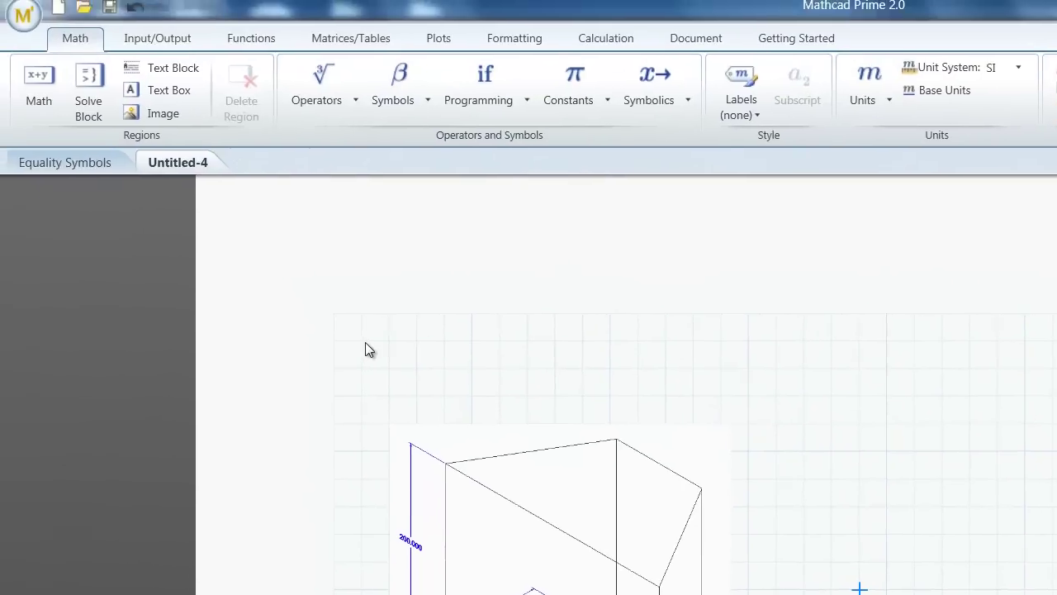
# Insert a text block above the prism image reading "Volume Calculation for Ventilation Hood Concept".
pyautogui.click(216, 132)
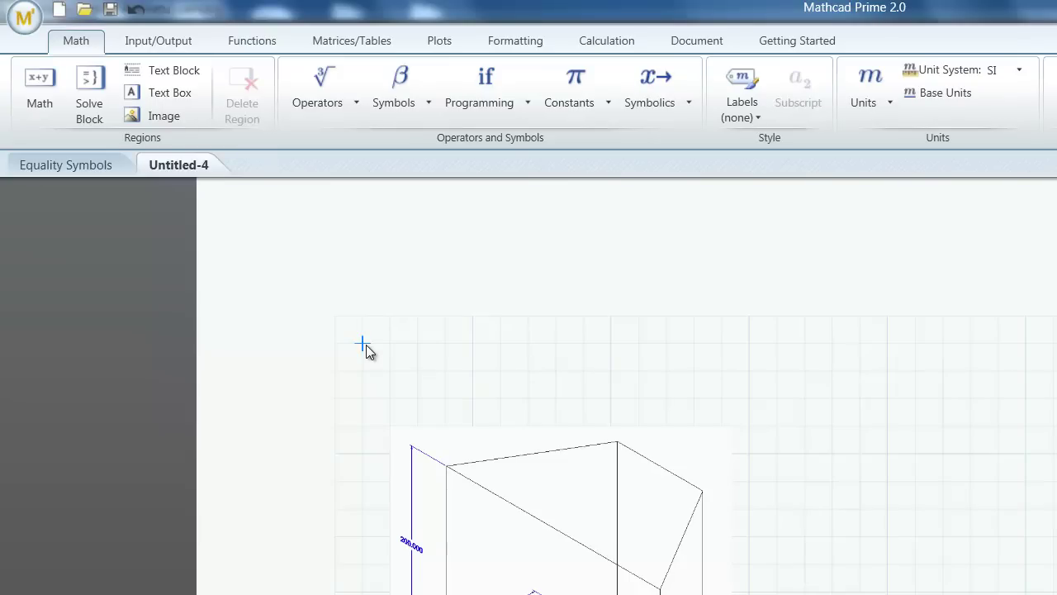
pyautogui.click(196, 75)
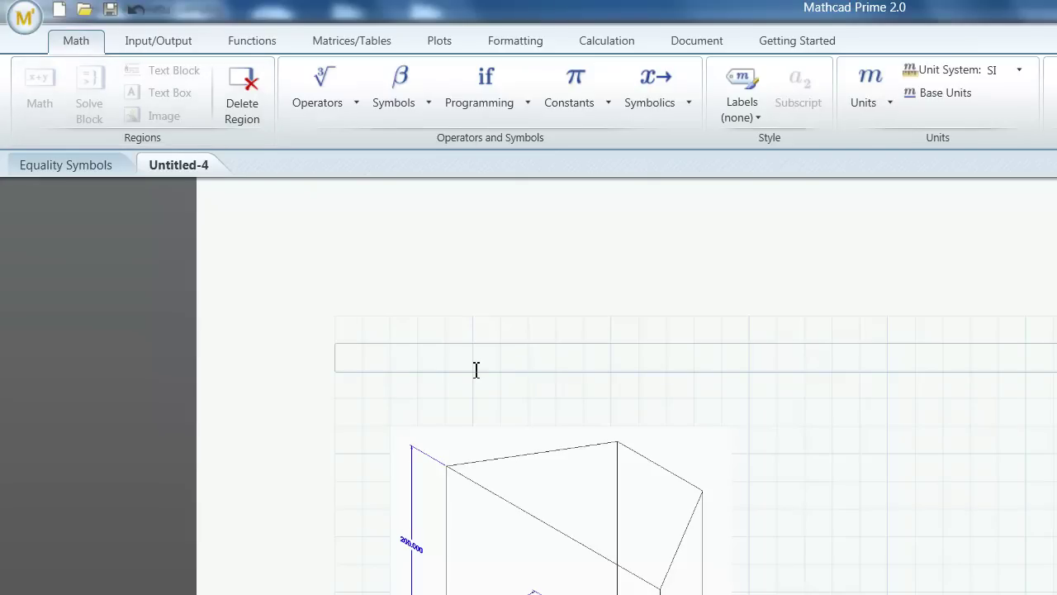
pyautogui.write('Volume Calculation ')
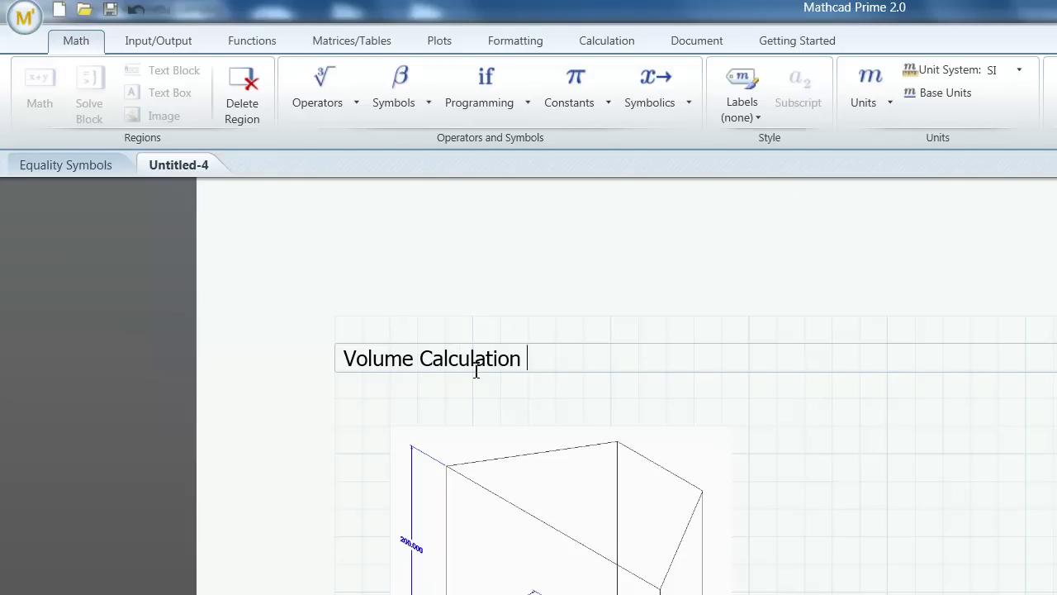
pyautogui.write('for Ventilati')
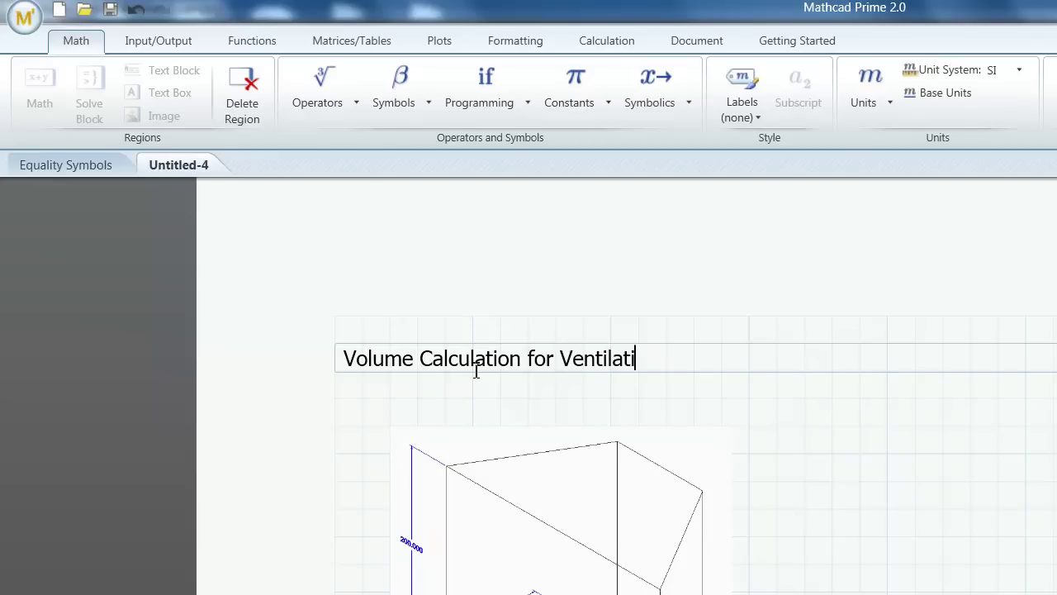
pyautogui.write('on Hood Concept')
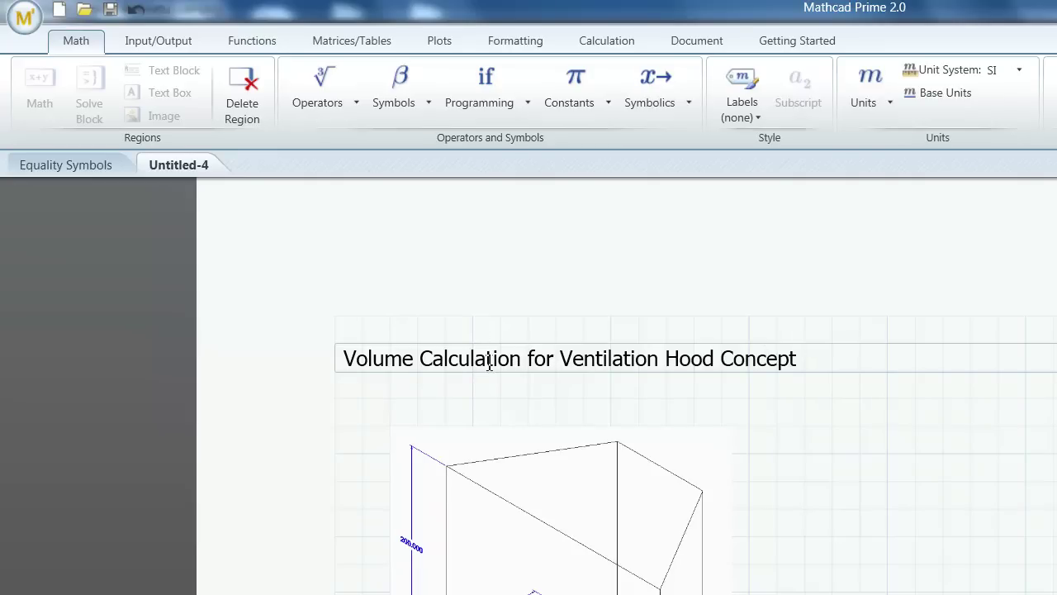
# Add a second line to the heading text block reading "(all measurements are in centimeters)".
pyautogui.press('Return')
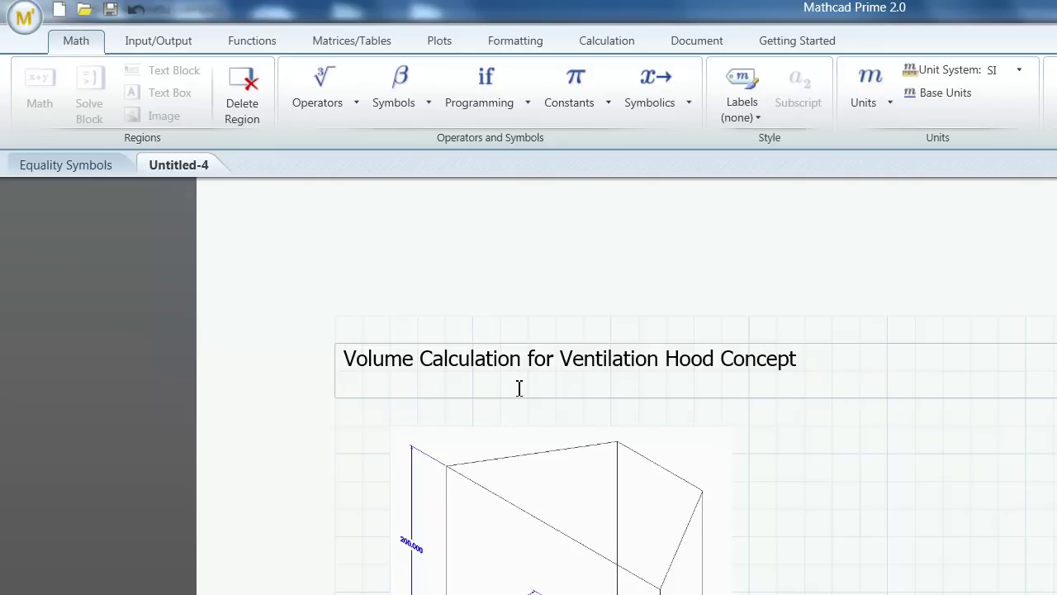
pyautogui.write('(all measu')
pyautogui.press('BackSpace')
pyautogui.write('surements are')
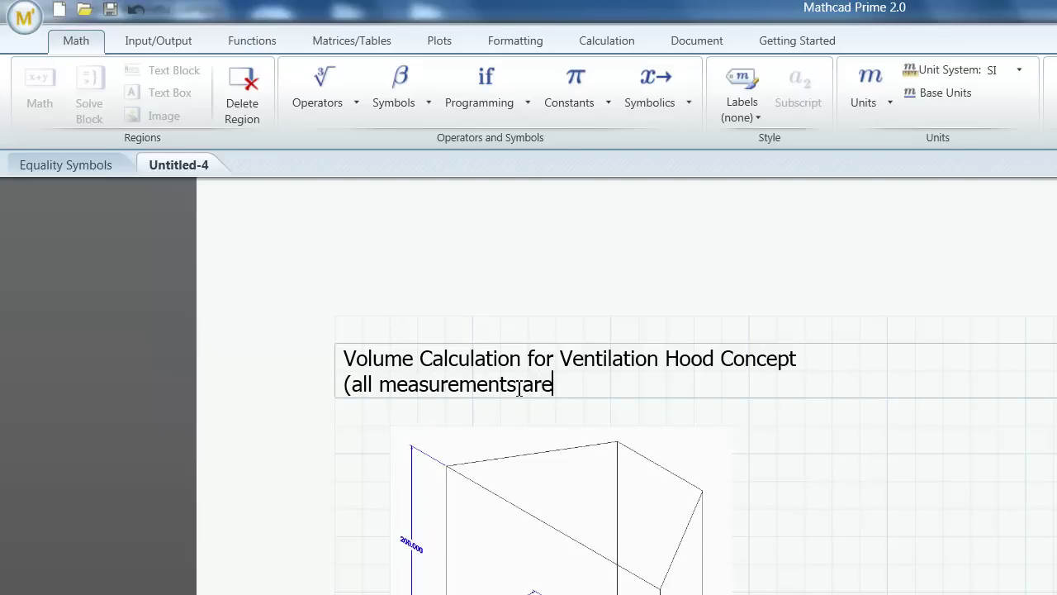
pyautogui.write(' in centimeters')
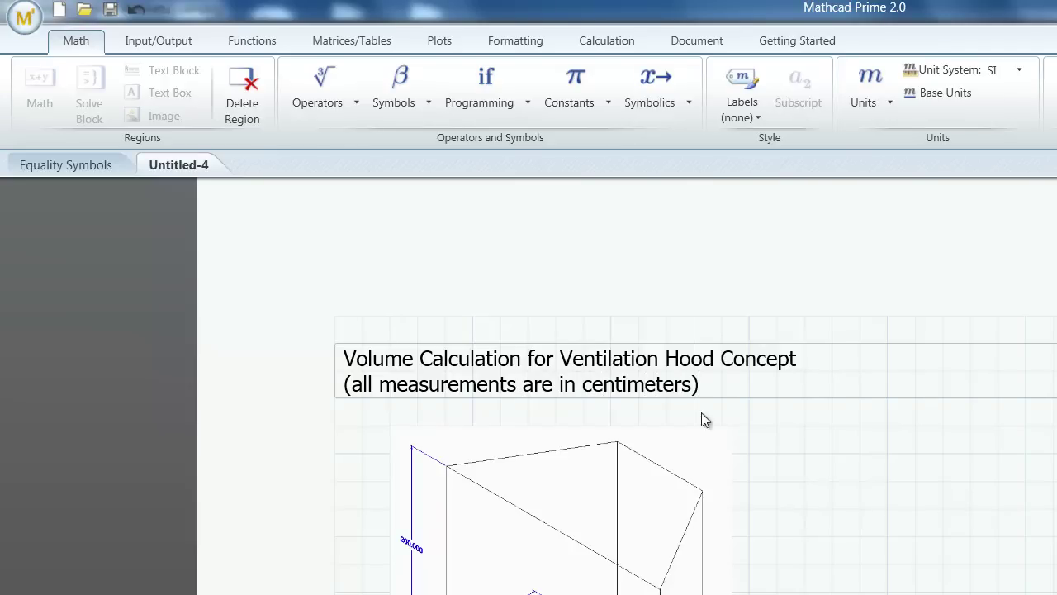
# Define the variable h as 125 in the empty area beside the prism image.
pyautogui.click(803, 482)
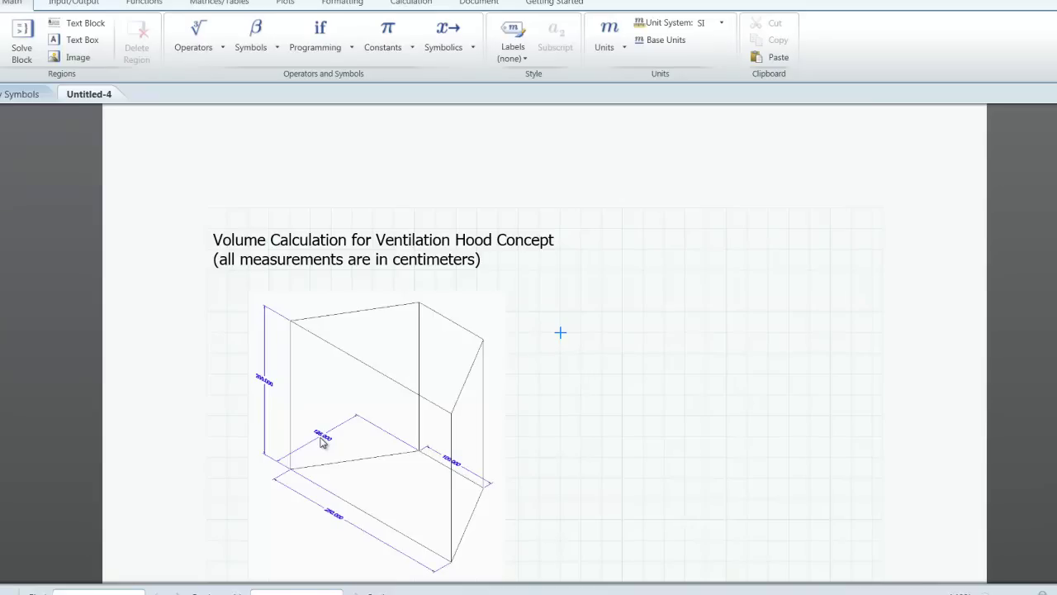
pyautogui.write('h')
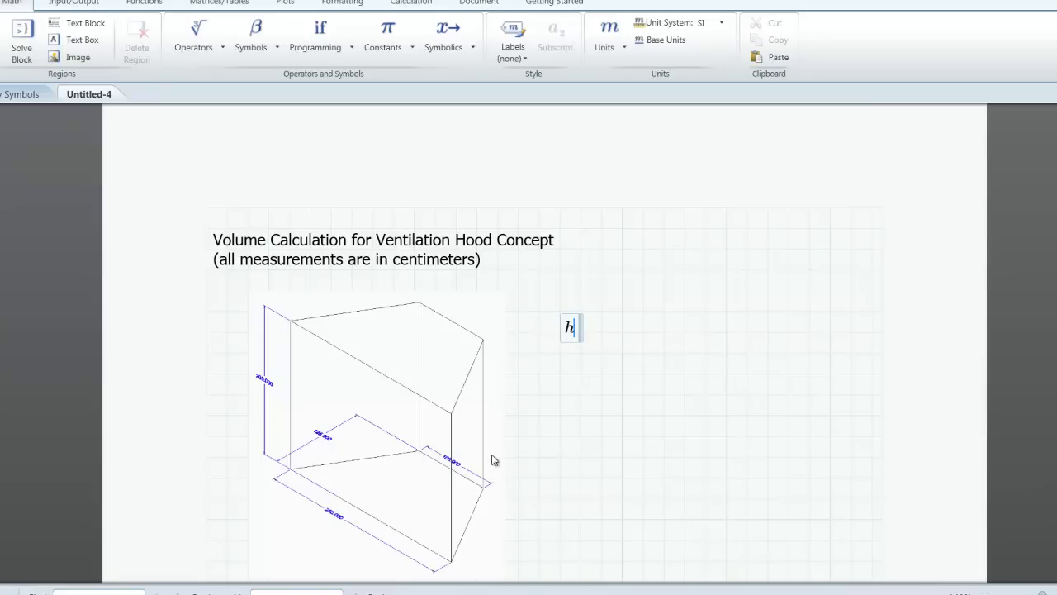
pyautogui.click(231, 58)
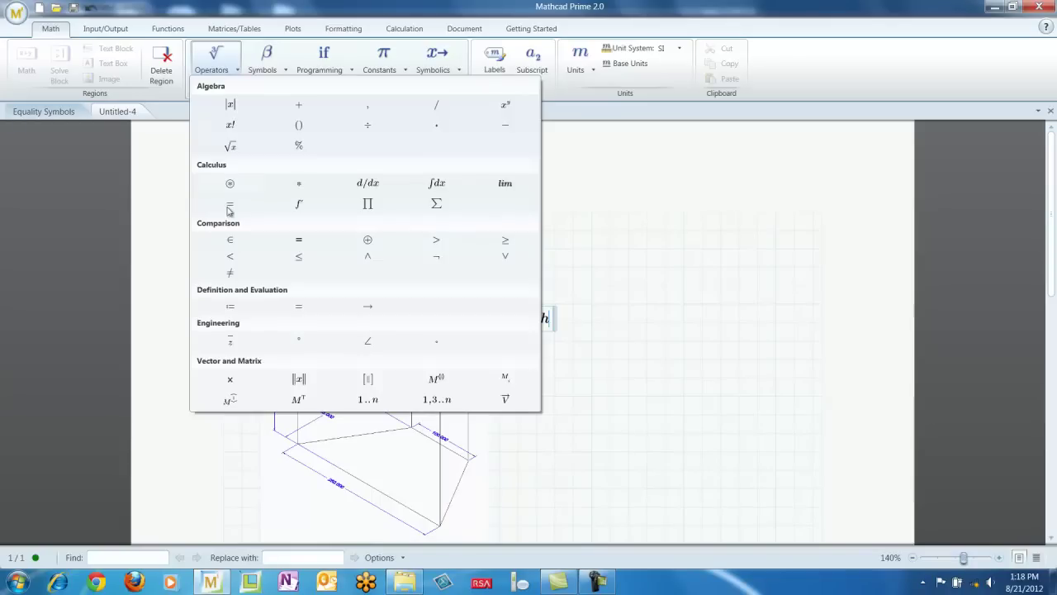
pyautogui.click(222, 312)
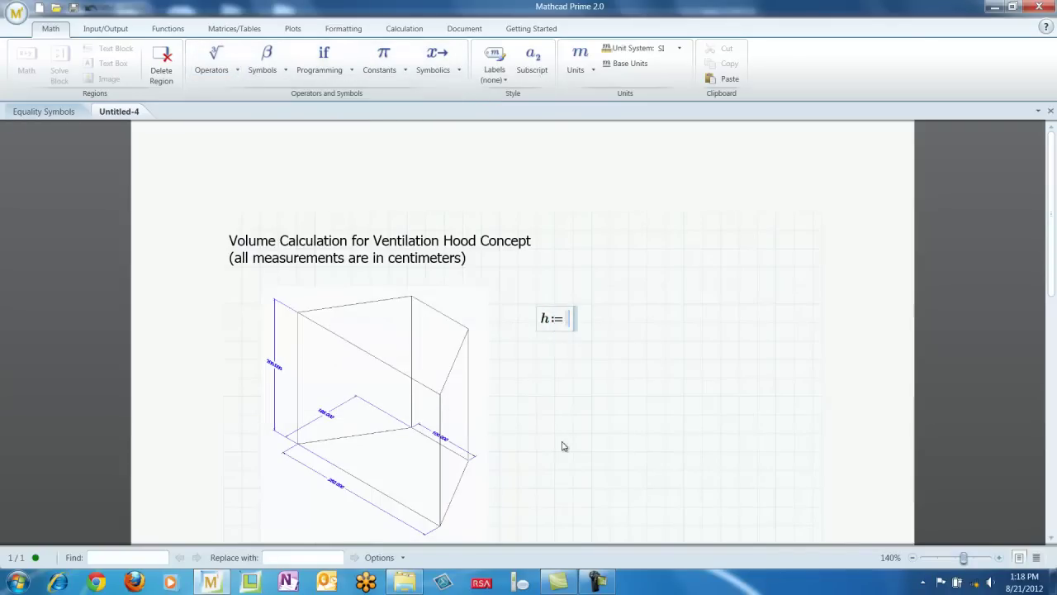
pyautogui.write('125')
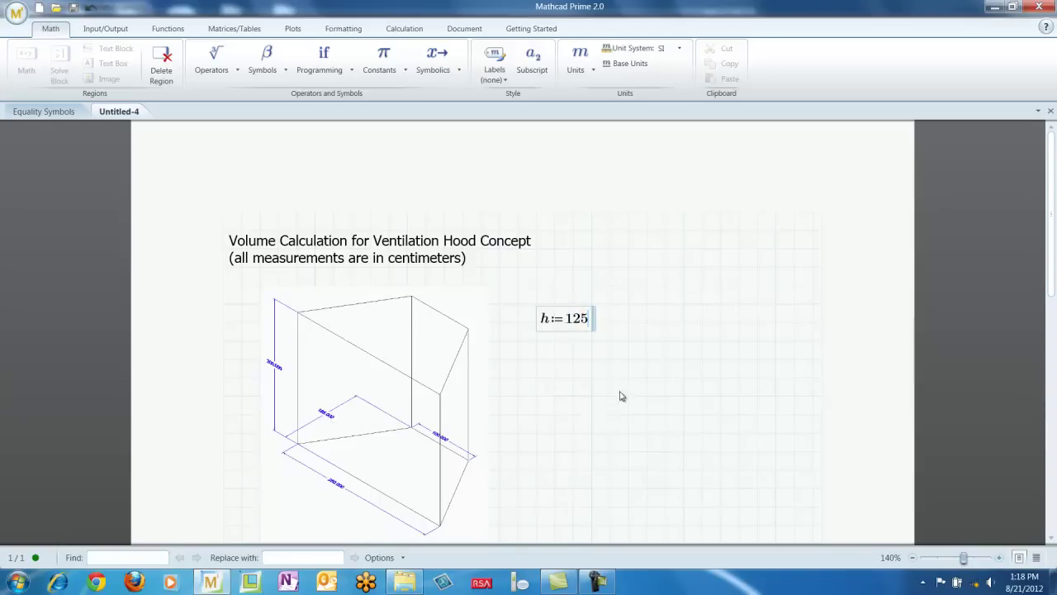
# Define base1 as 250 below h, and base2 as 100 below base1.
pyautogui.click(541, 401)
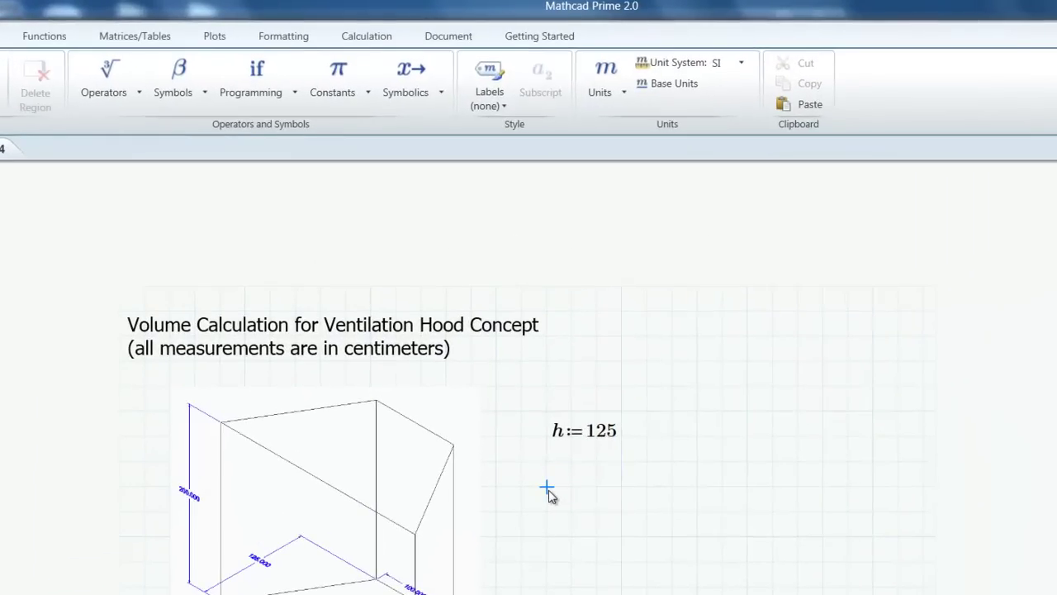
pyautogui.write('base1')
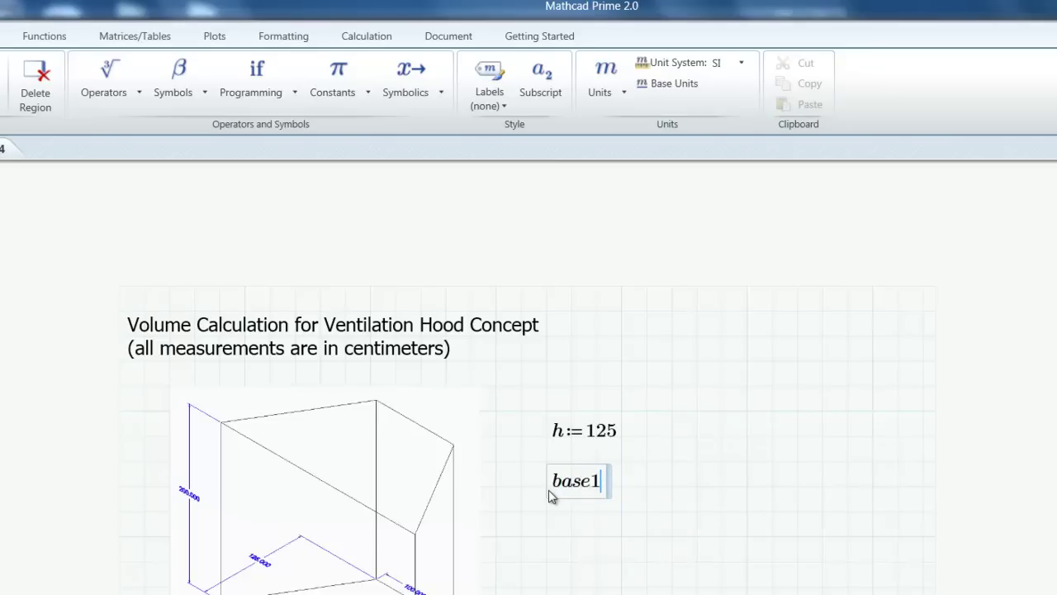
pyautogui.write(':=')
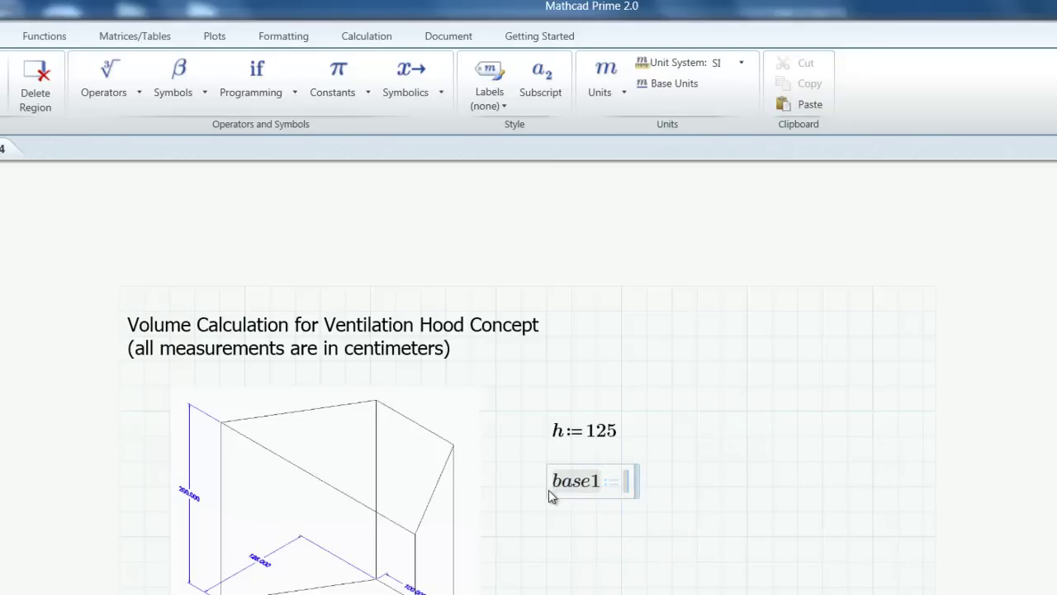
pyautogui.write('250')
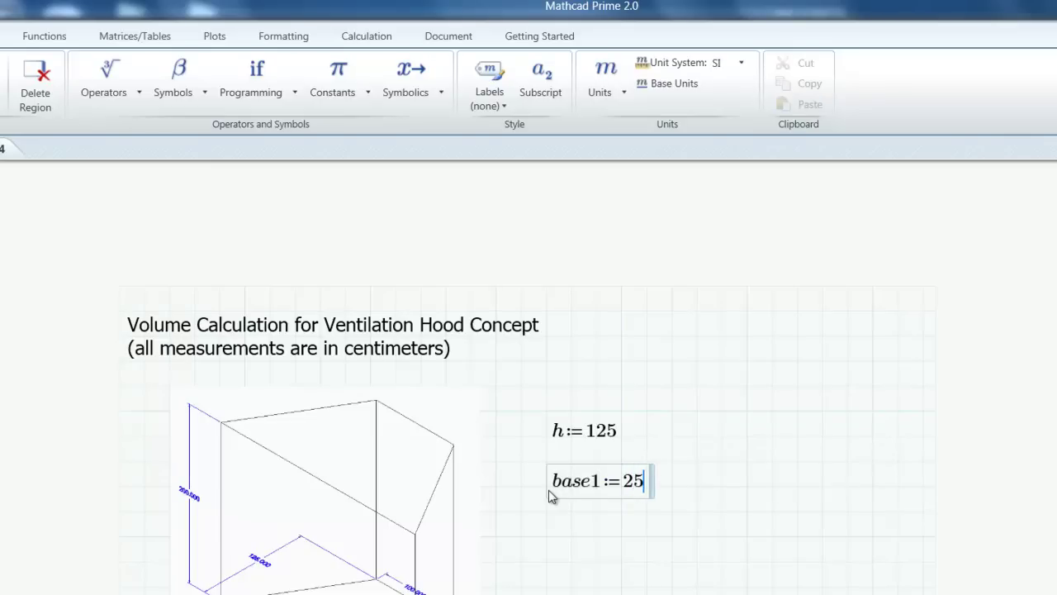
pyautogui.click(549, 535)
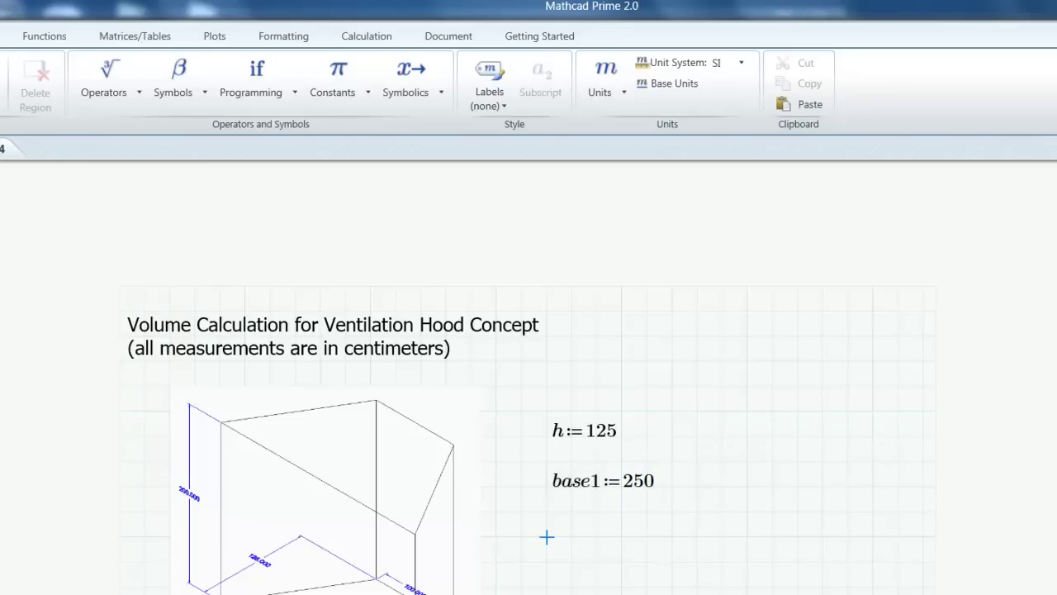
pyautogui.write('base2:=10')
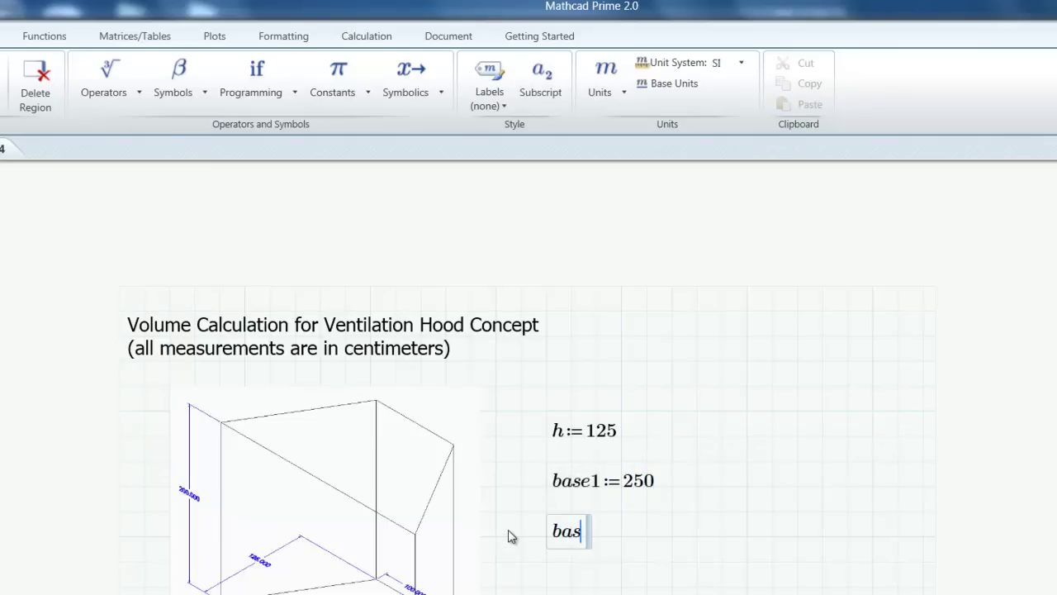
pyautogui.write('0')
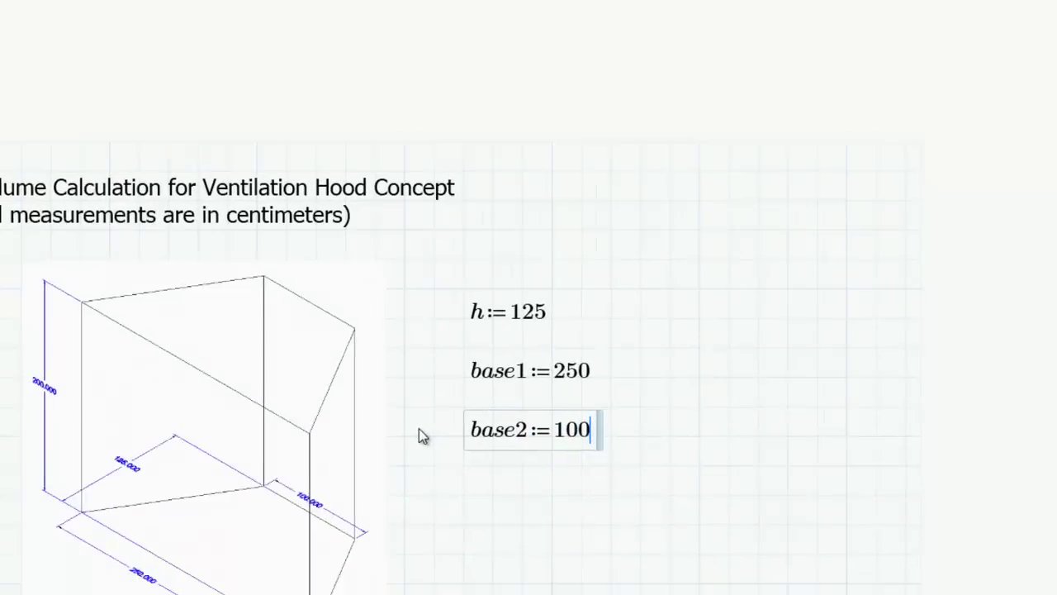
# Define the variable H as 200 below the base2 definition.
pyautogui.click(550, 586)
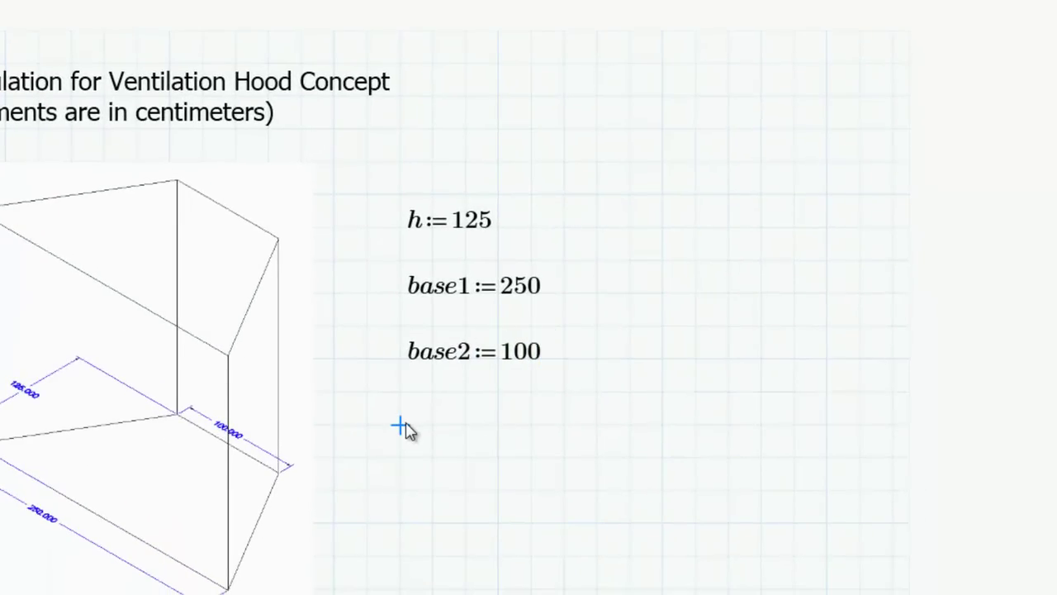
pyautogui.write('H')
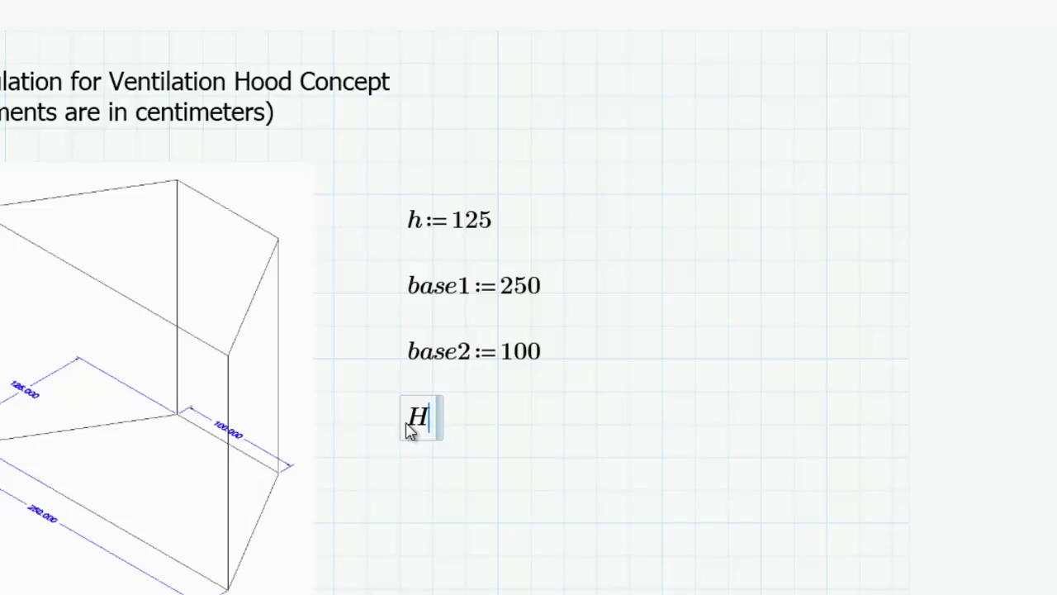
pyautogui.write(':=')
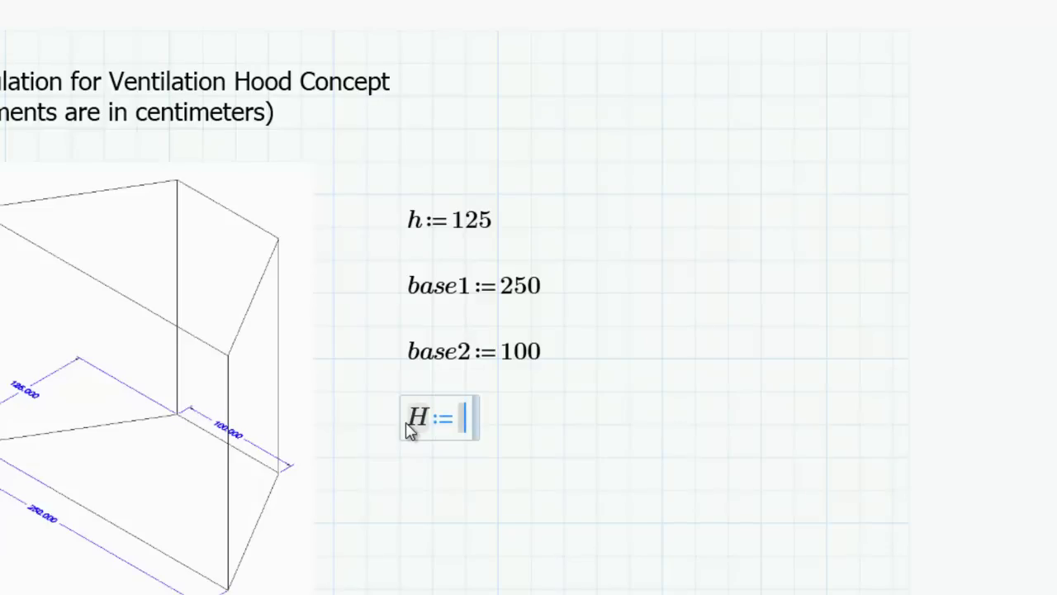
pyautogui.write('200')
pyautogui.click(468, 248)
pyautogui.click(514, 521)
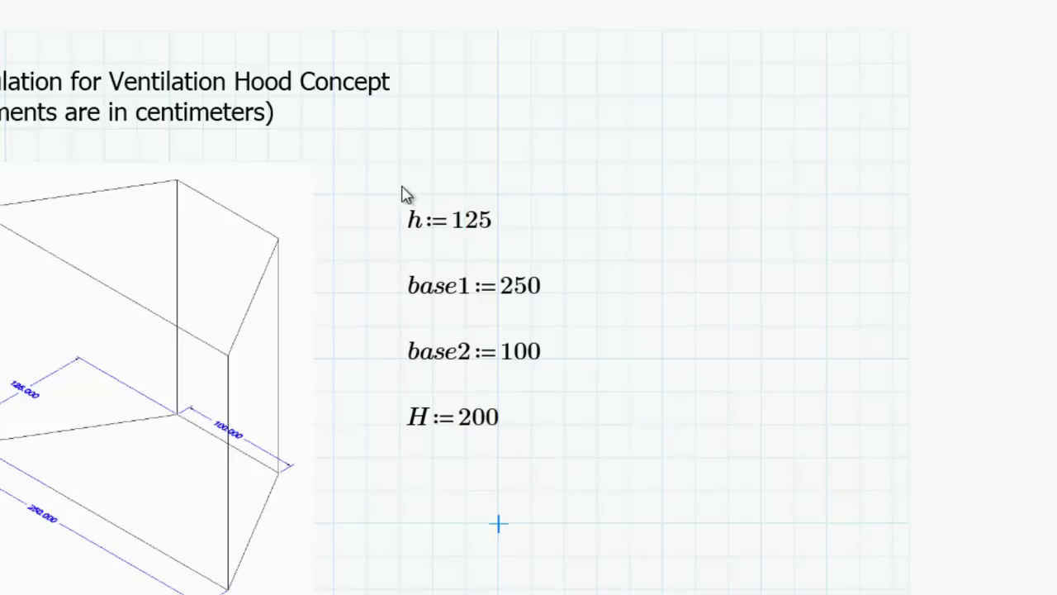
# Insert a text region reading "Measurements" directly above the h definition.
pyautogui.click(367, 195)
pyautogui.hotkey('ctrl', 't')
pyautogui.write('Meas')
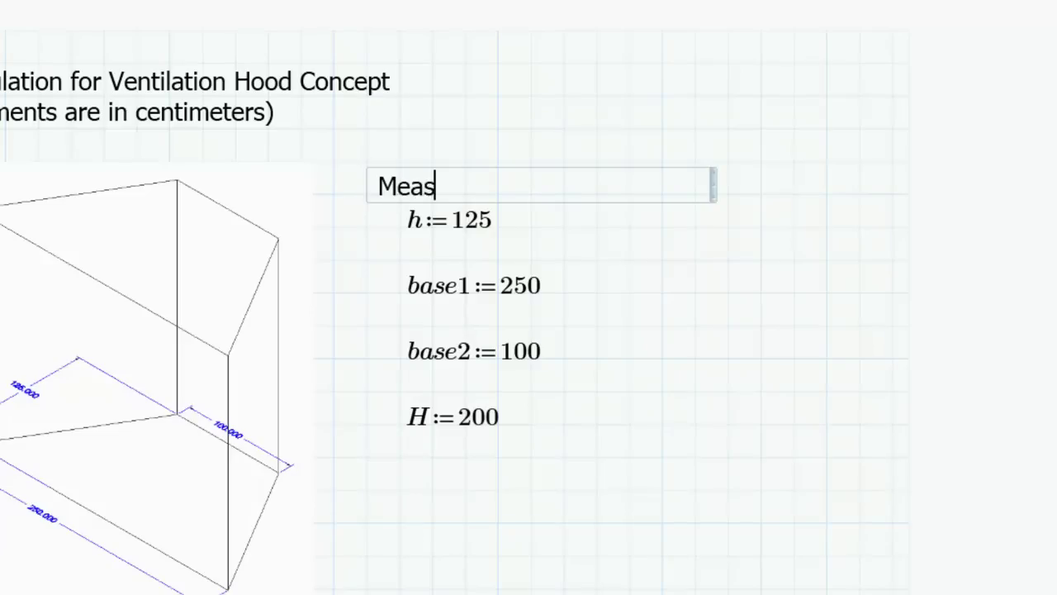
pyautogui.write('urements')
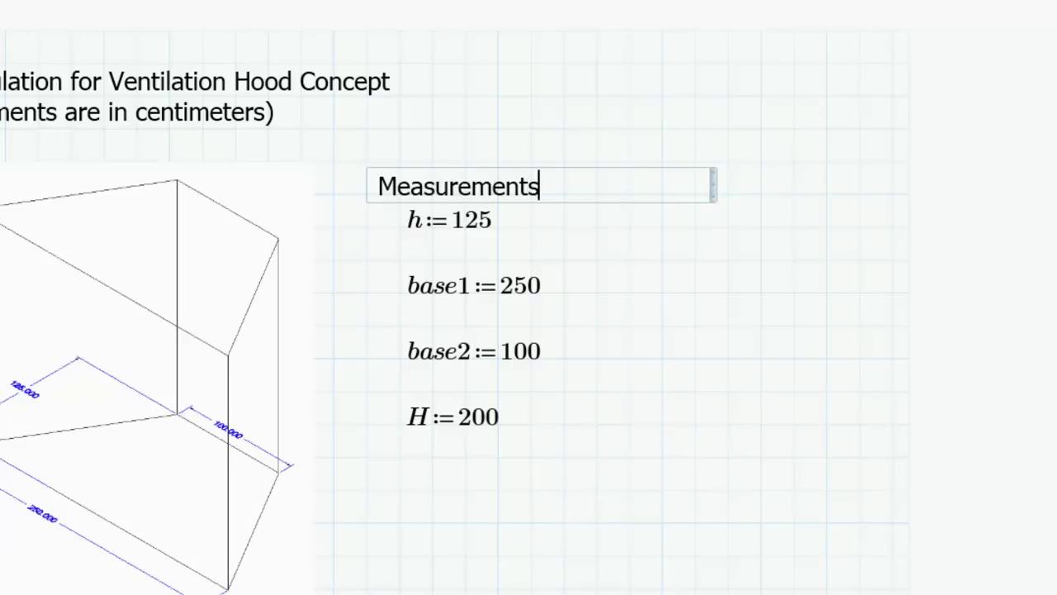
# Insert a text box reading "Calculations" below the H definition.
pyautogui.click(692, 282)
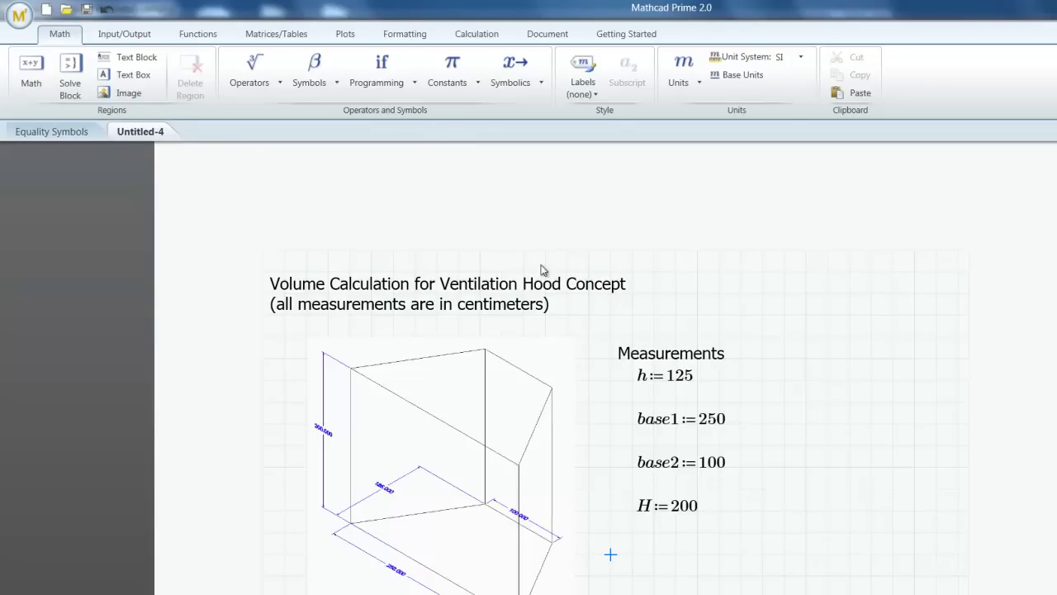
pyautogui.click(149, 74)
pyautogui.write('Calculations')
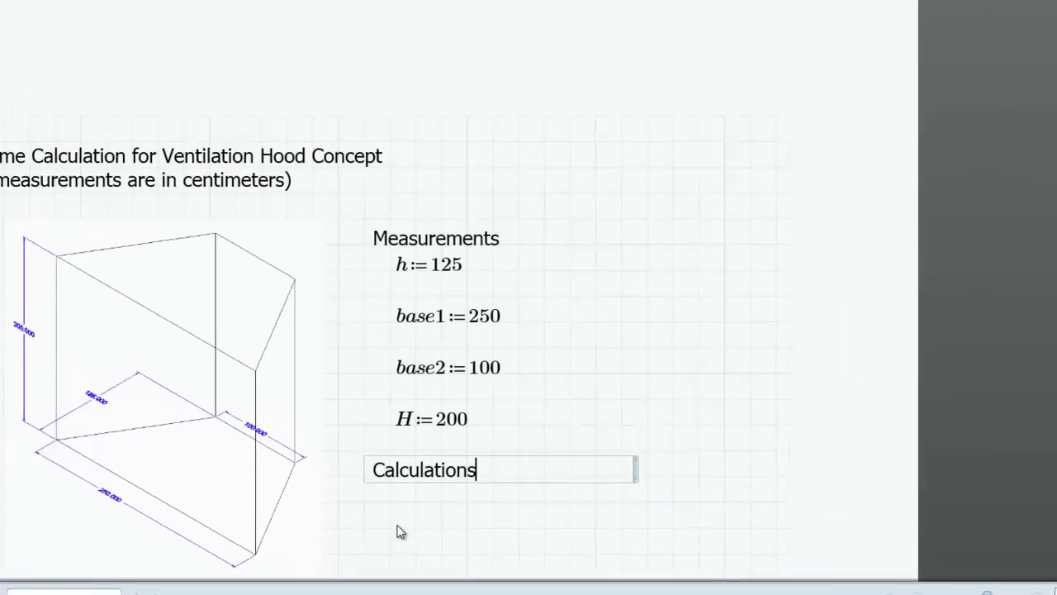
# Start an Area definition below the Calculations label, with the fraction h over 2 as its expression.
pyautogui.click(639, 591)
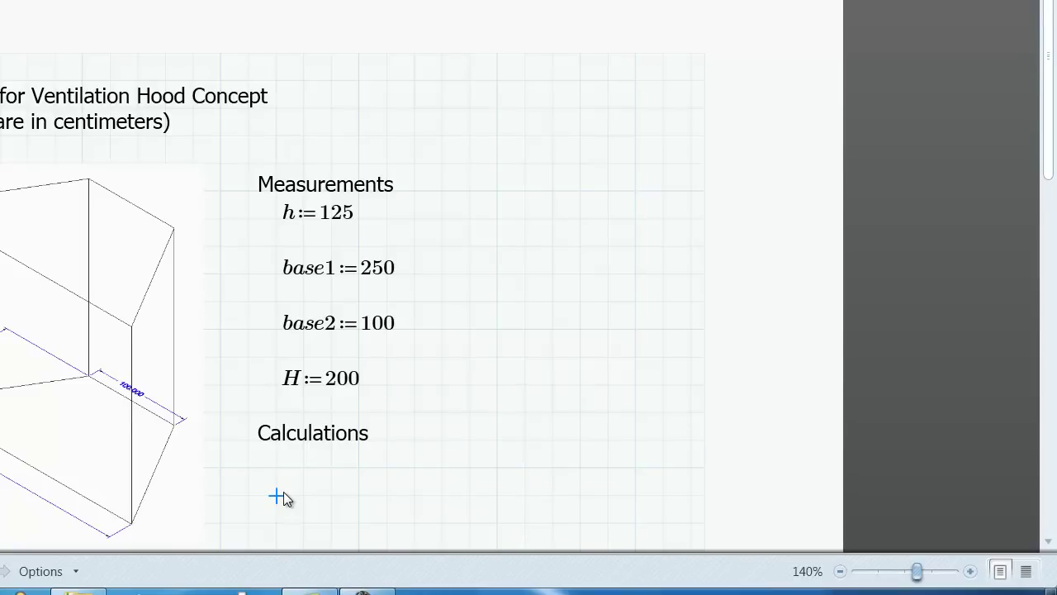
pyautogui.write('Area')
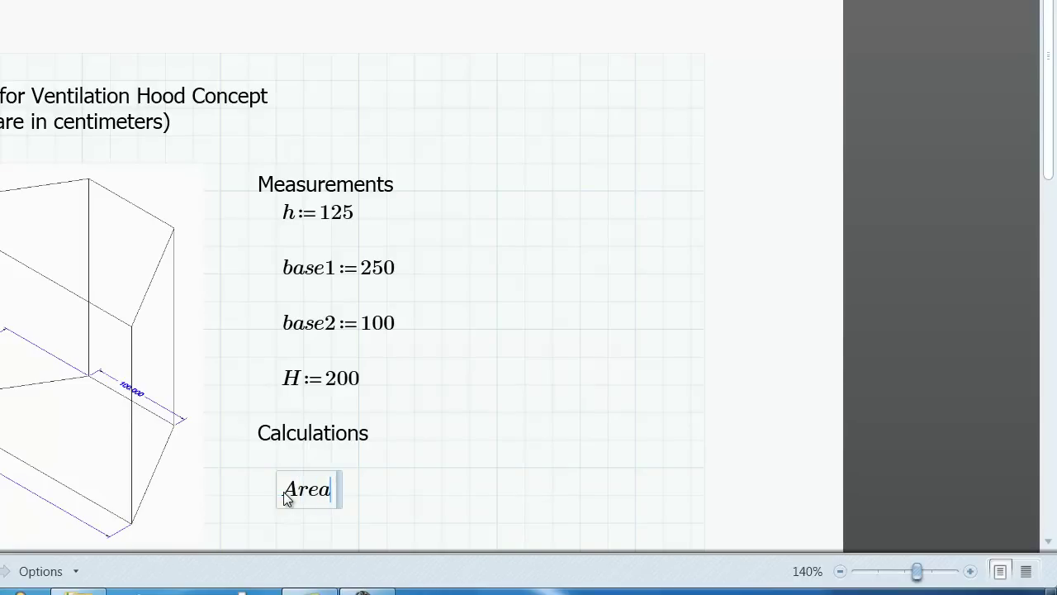
pyautogui.write(':=')
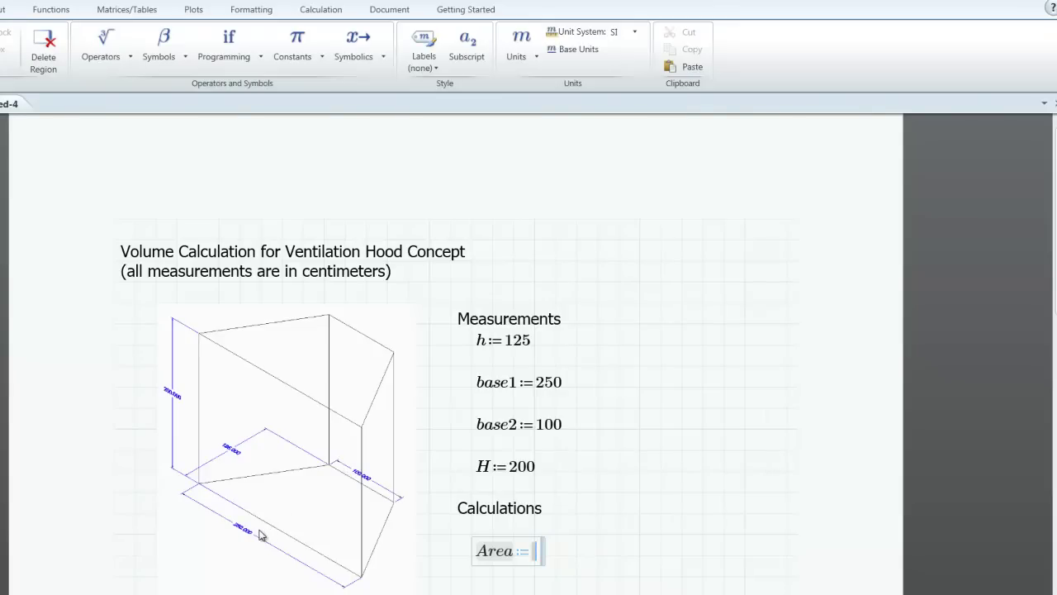
pyautogui.click(113, 62)
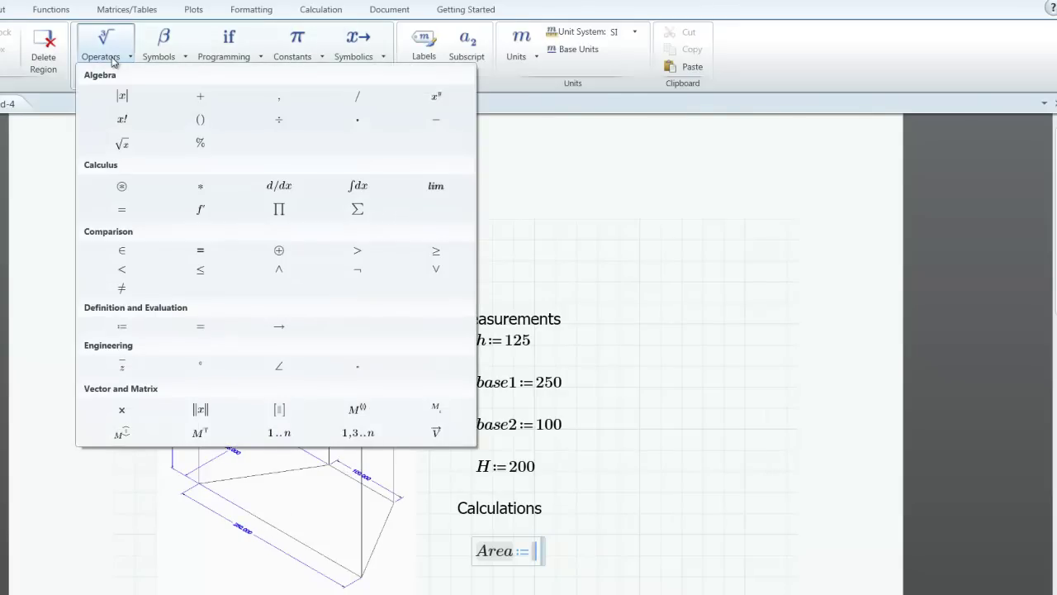
pyautogui.click(366, 103)
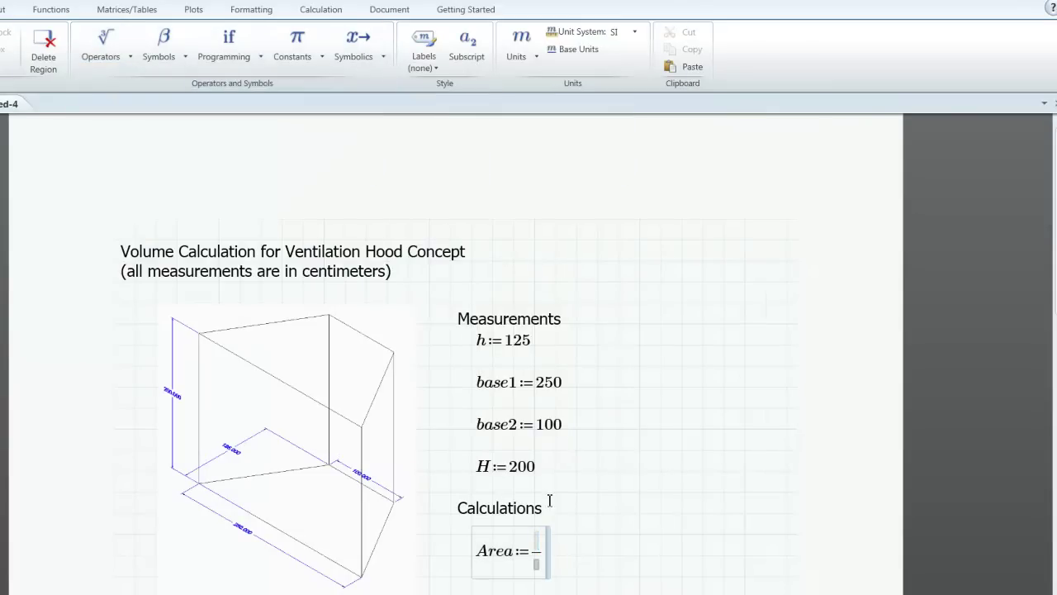
pyautogui.write('h')
pyautogui.click(540, 566)
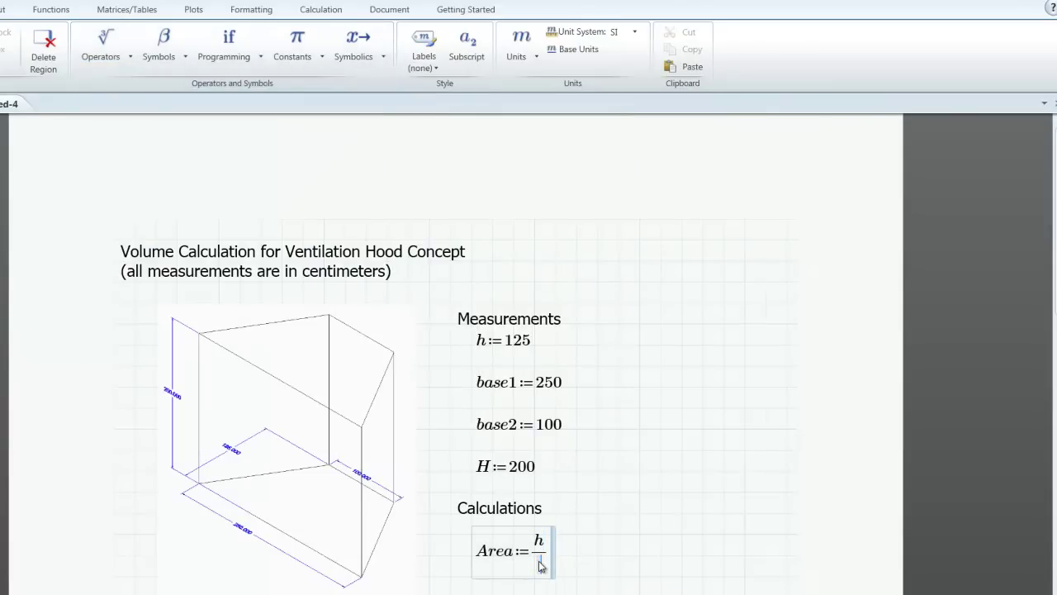
pyautogui.write('2')
# Multiply the h/2 fraction in the Area definition by the parenthesized sum base1+base2.
pyautogui.click(128, 58)
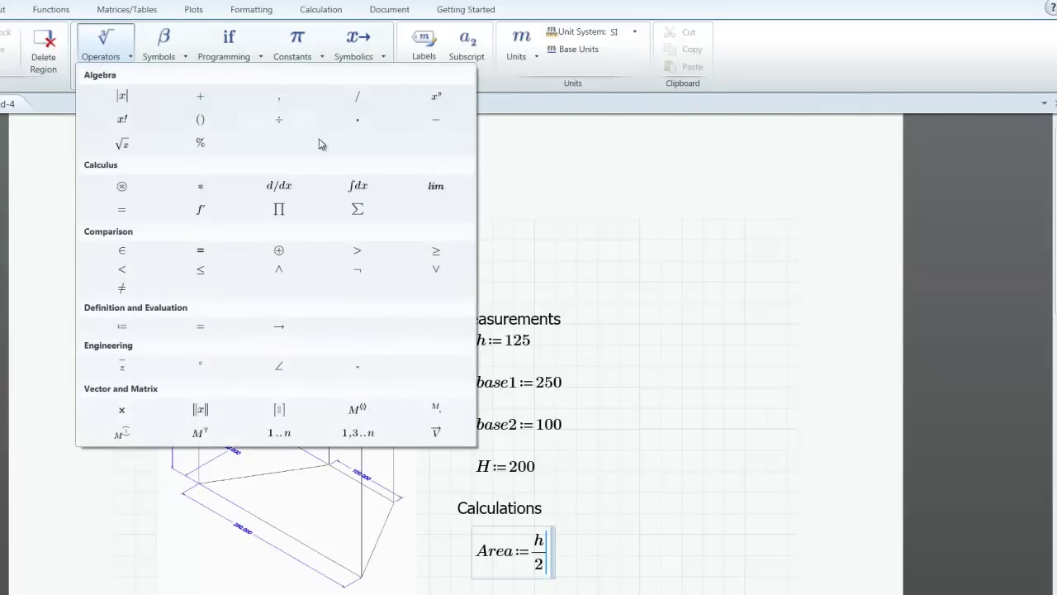
pyautogui.click(354, 124)
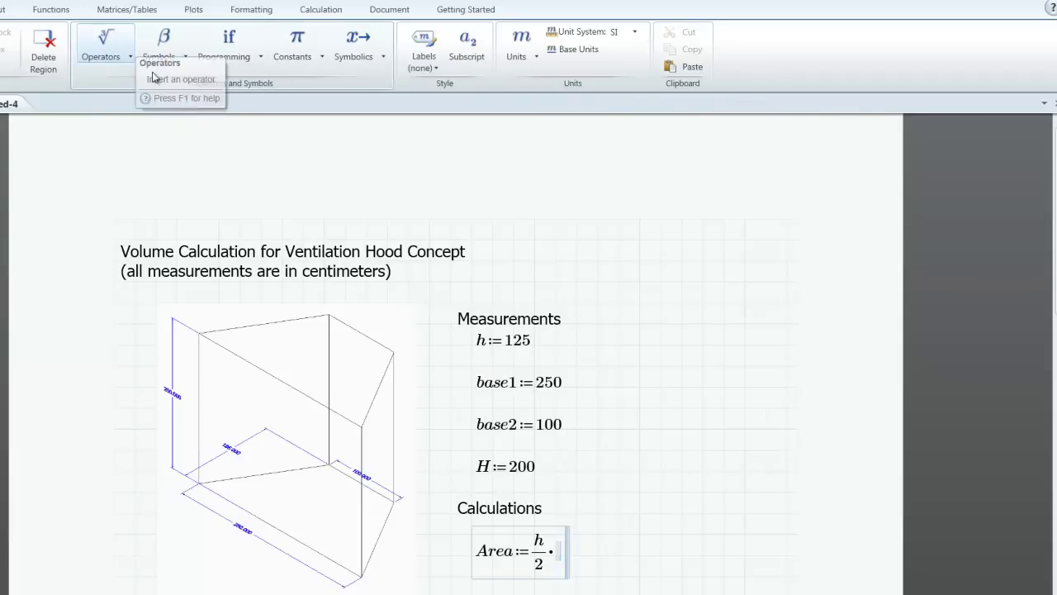
pyautogui.write('(')
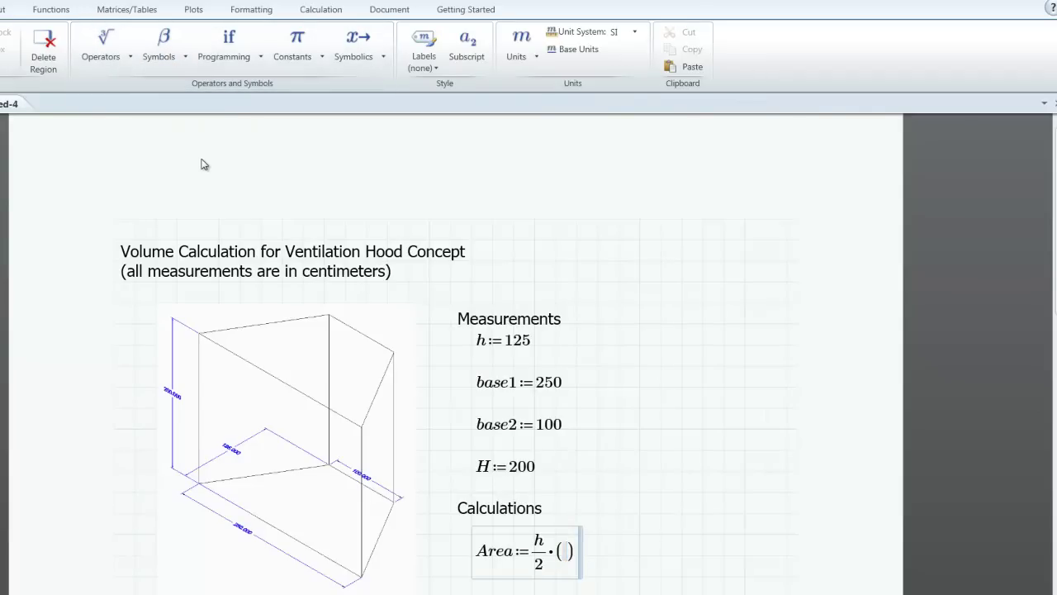
pyautogui.write('base1')
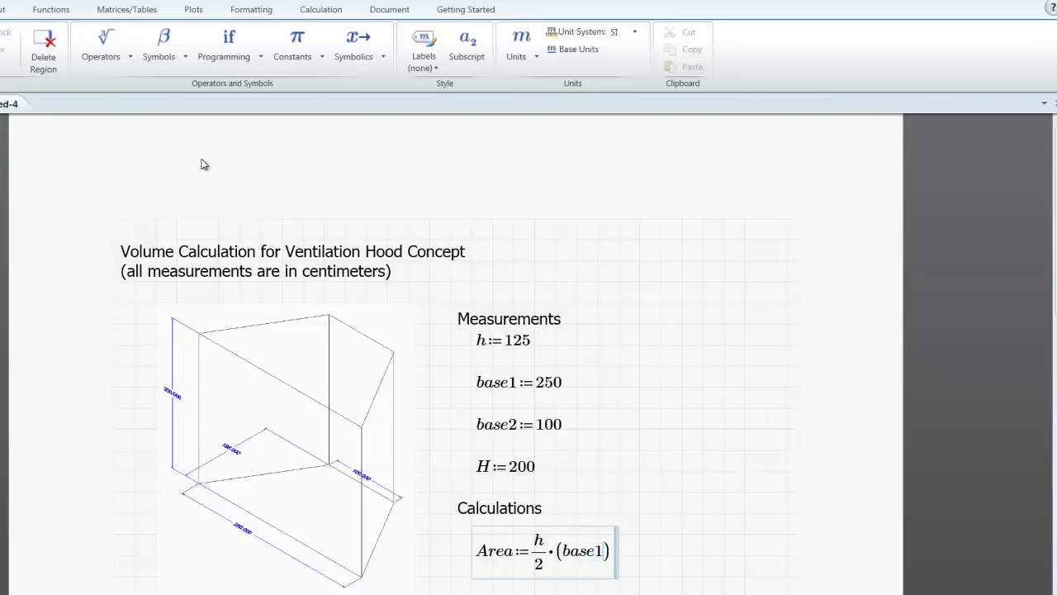
pyautogui.write('+base2')
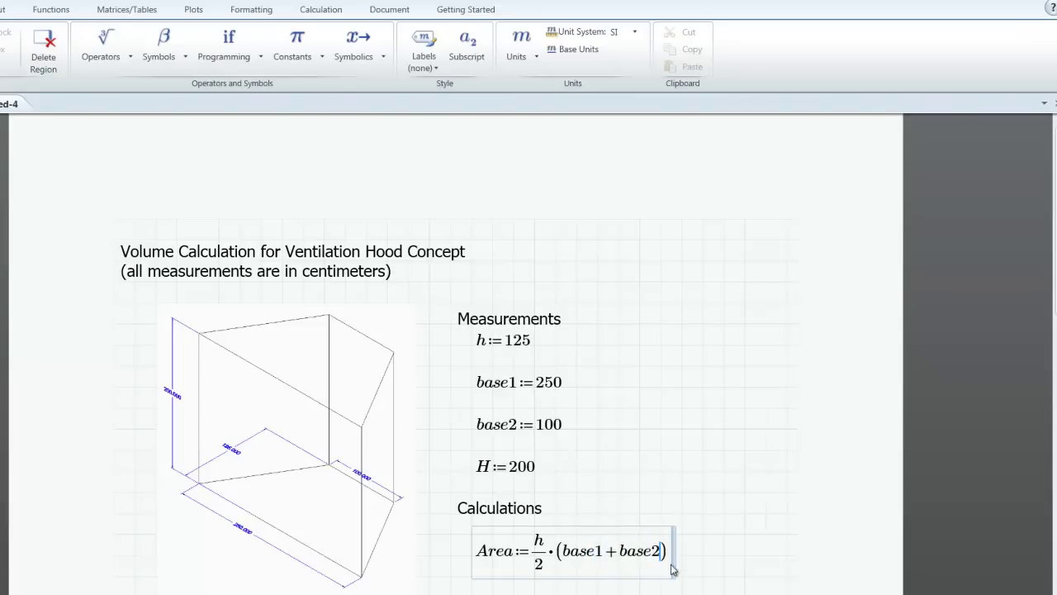
# Evaluate Area numerically in a new math region below its definition.
pyautogui.press('Return')
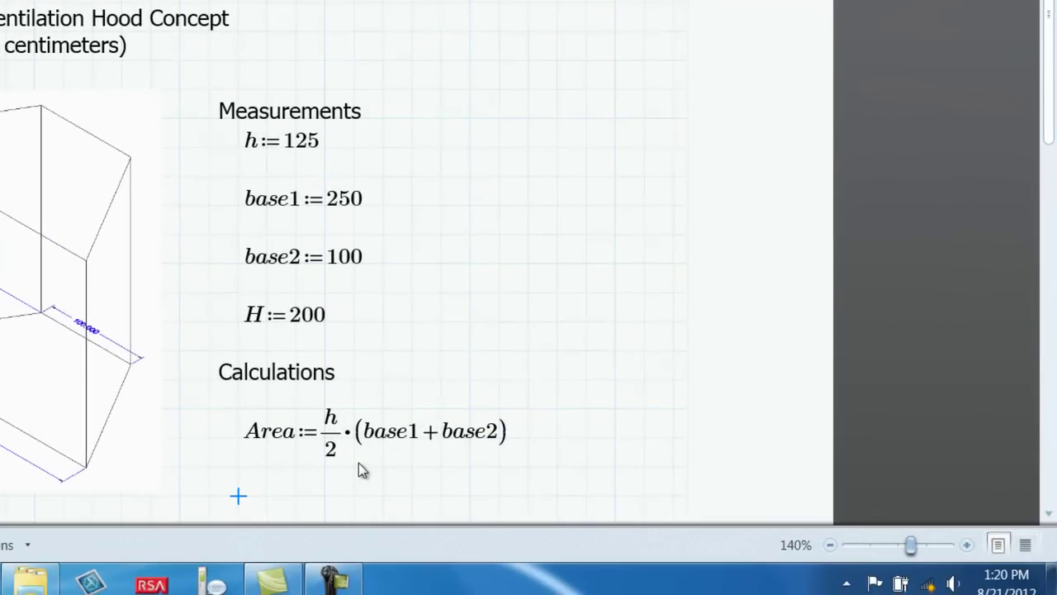
pyautogui.write('Area ')
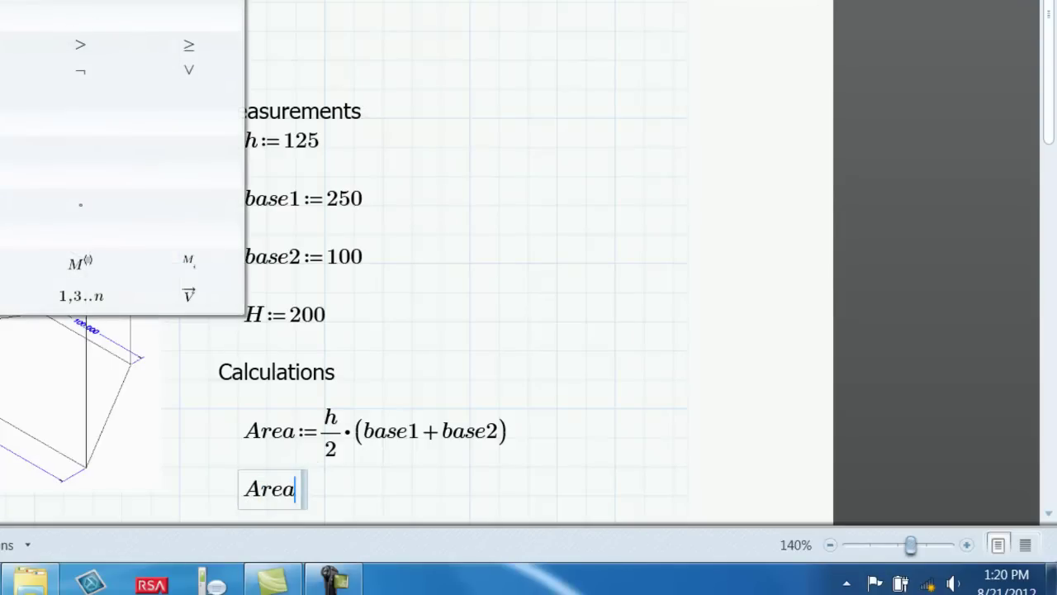
pyautogui.write('= 2.188 · 10^4')
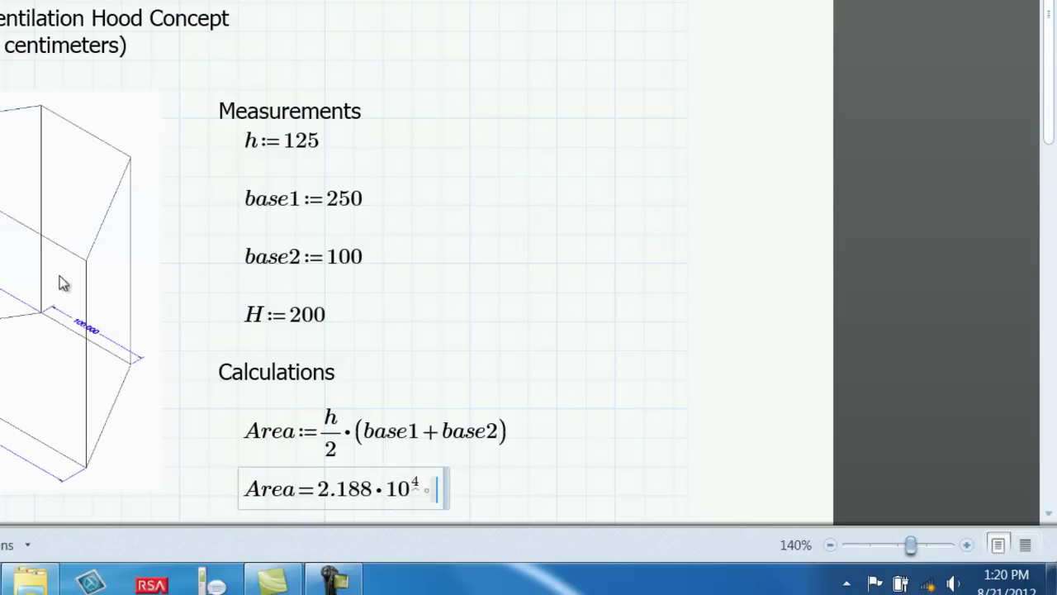
# Define Volume as Area multiplied by H below the Area result, and evaluate Volume beneath that definition.
pyautogui.scroll(-5, 366, 276)
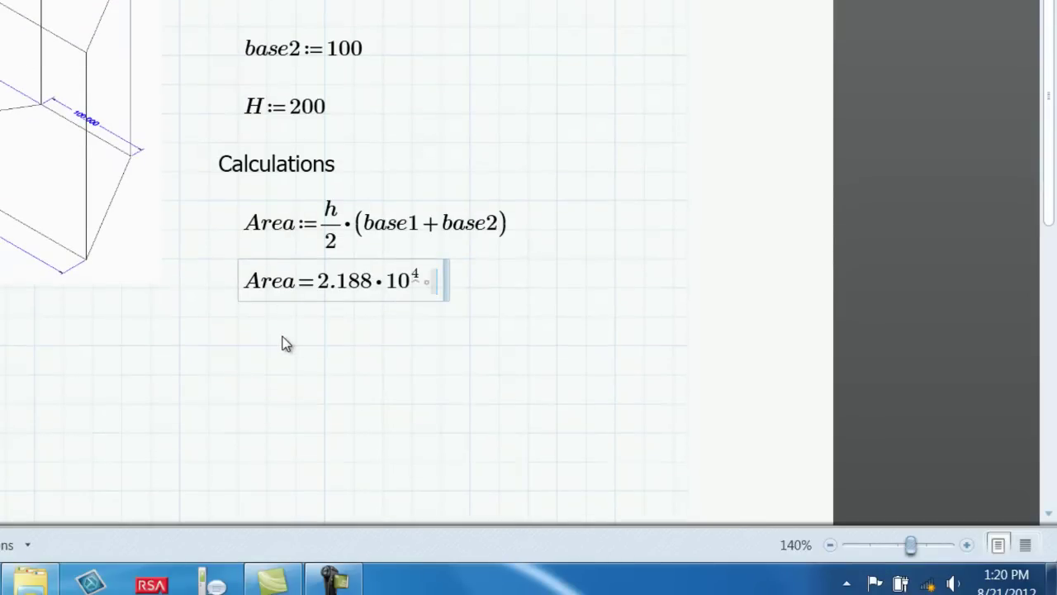
pyautogui.click(243, 345)
pyautogui.write('Volume')
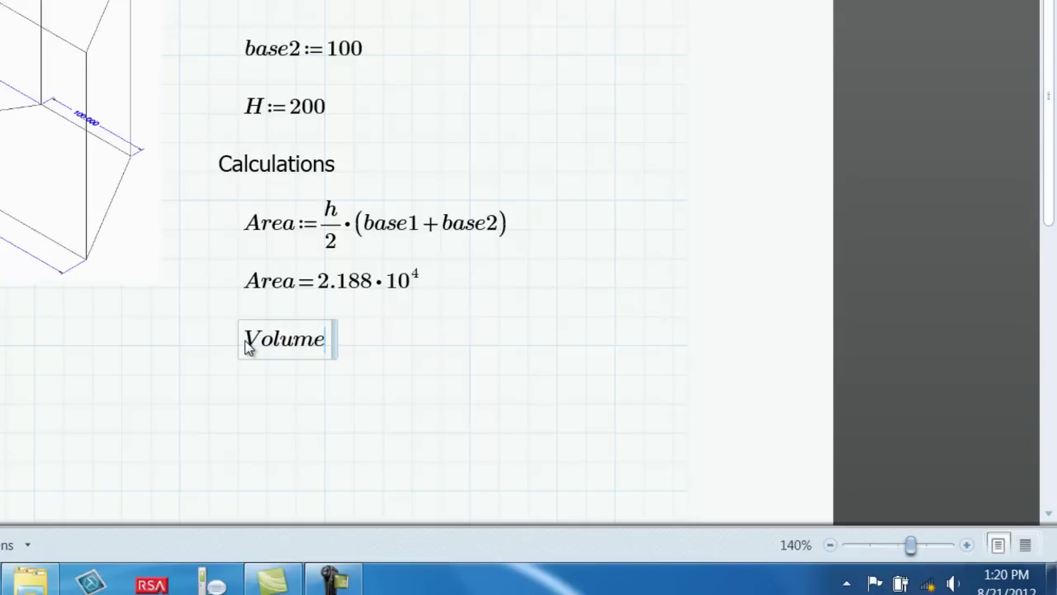
pyautogui.write(':Bas')
pyautogui.press('BackSpace')
pyautogui.press('BackSpace')
pyautogui.press('BackSpace')
pyautogui.write('Area')
pyautogui.write('*')
pyautogui.write('H')
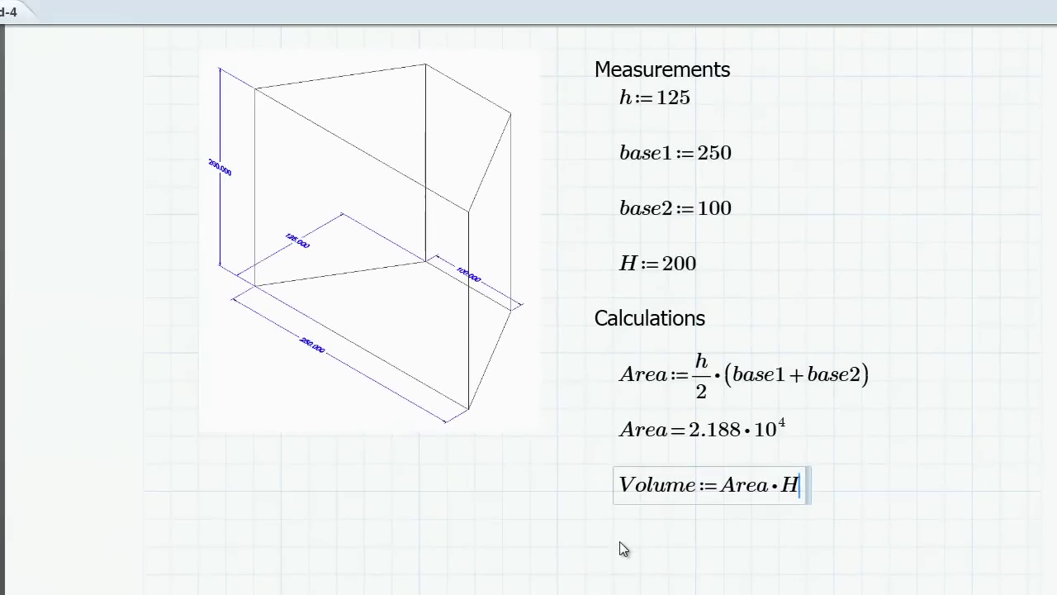
pyautogui.click(620, 543)
pyautogui.write('Volume=4.375·10^6')
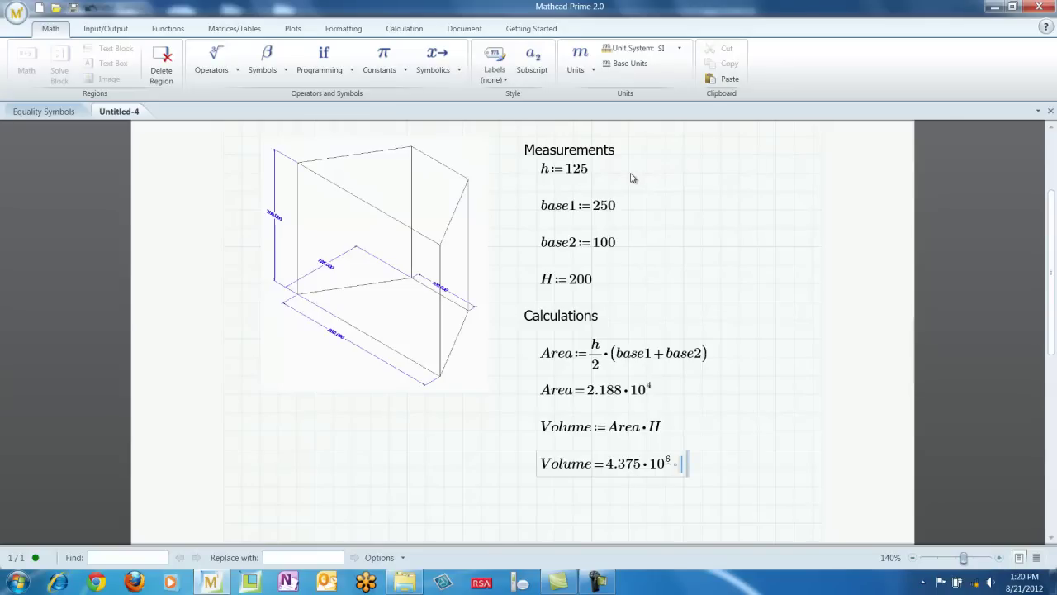
# Add a text box beside the h definition reading "is the height of the base".
pyautogui.click(628, 173)
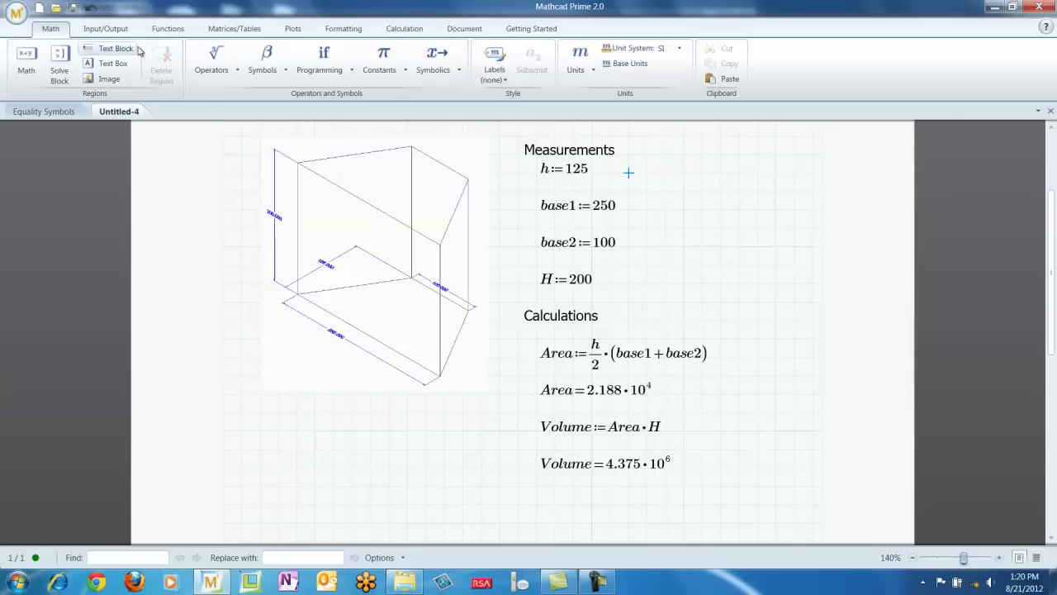
pyautogui.click(115, 64)
pyautogui.write('is the height of the')
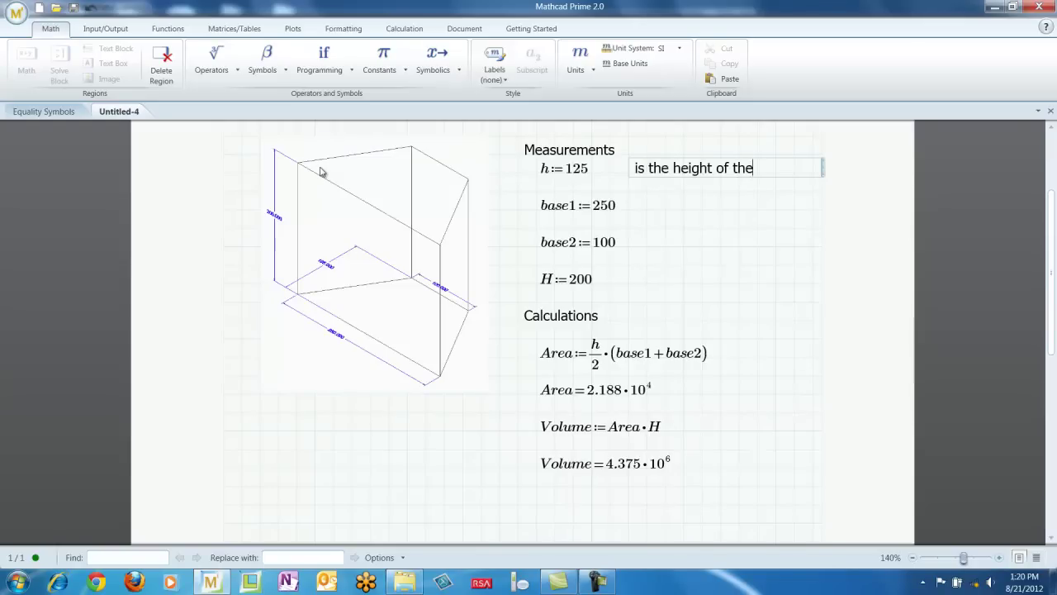
pyautogui.write(' base')
# Add a text box beside the H definition reading "is the height of the prism".
pyautogui.click(628, 284)
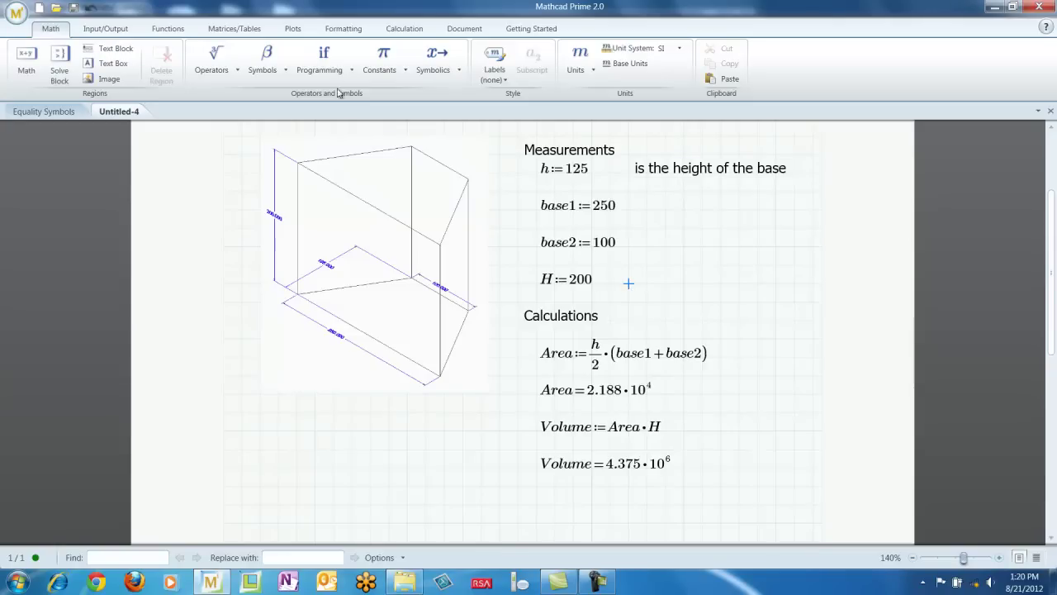
pyautogui.click(125, 64)
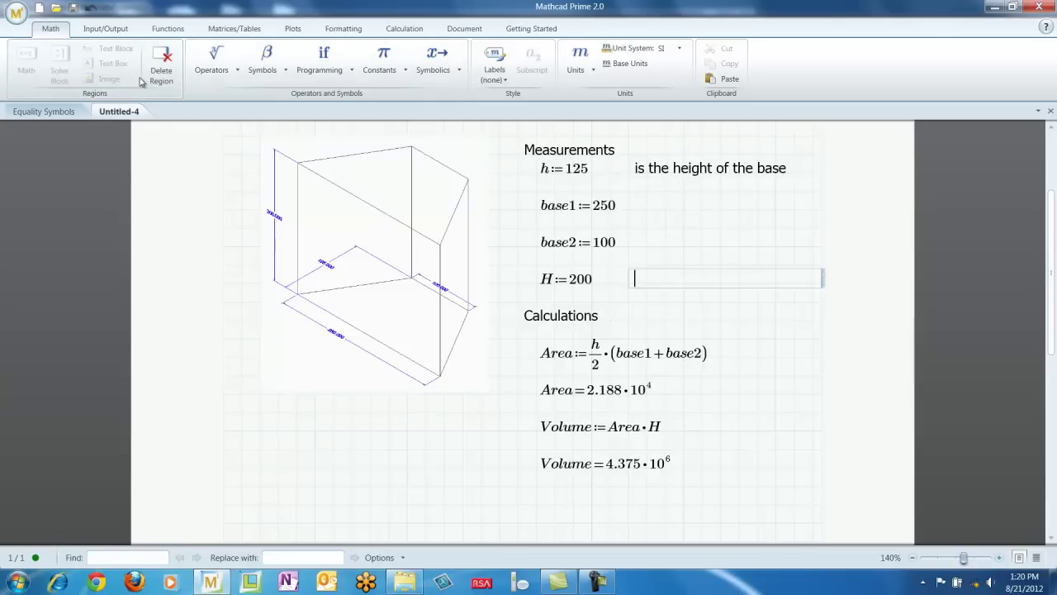
pyautogui.write('is the height of ')
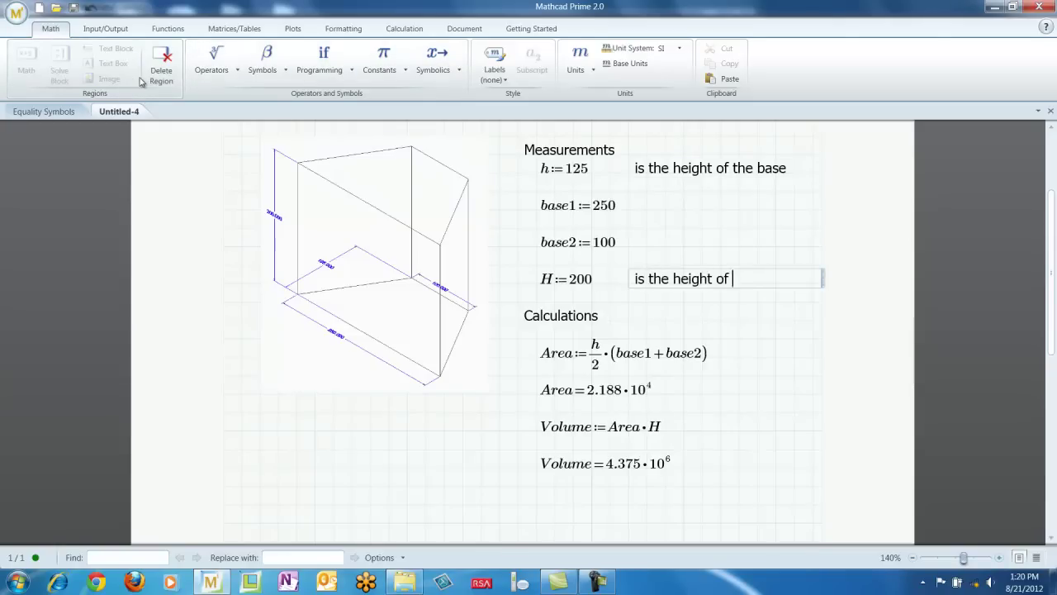
pyautogui.write('the prism')
pyautogui.click(315, 436)
pyautogui.scroll(2, 314, 444)
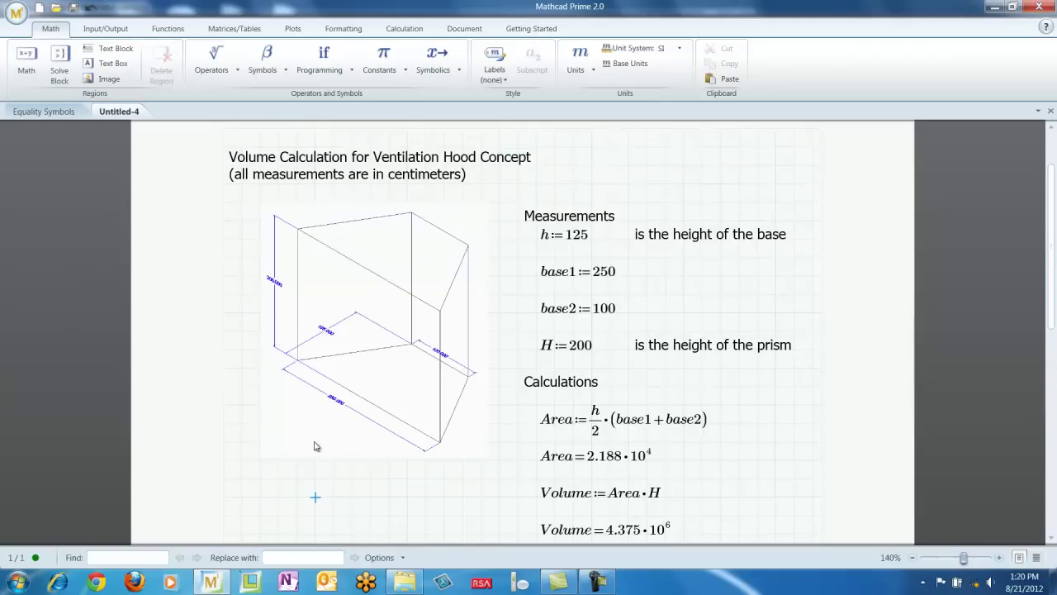
pyautogui.scroll(-1, 314, 443)
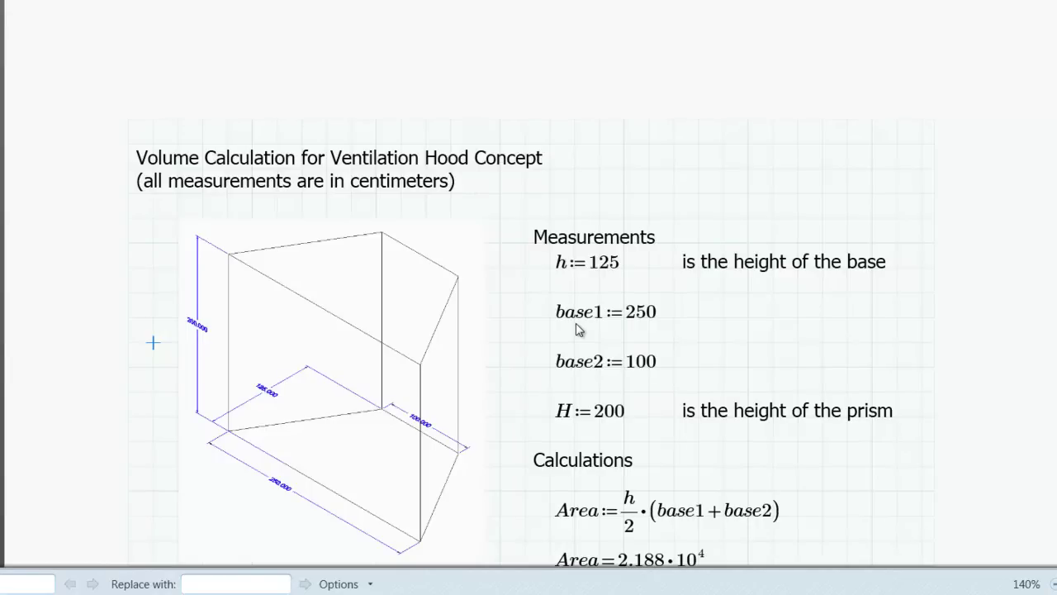
# Center both lines of the worksheet's title text block.
pyautogui.click(478, 162)
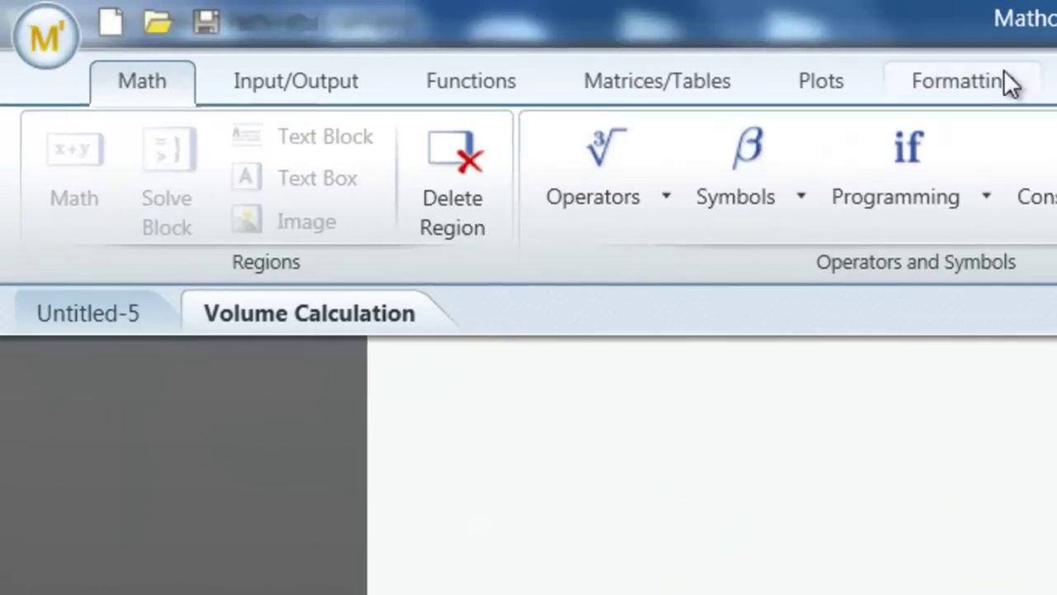
pyautogui.click(444, 36)
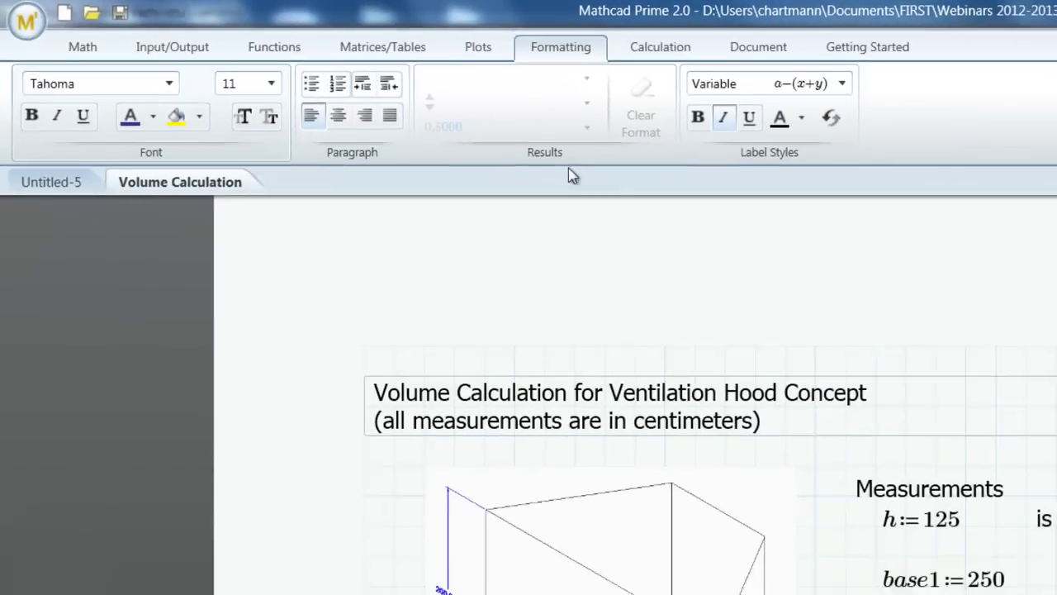
pyautogui.moveTo(730, 424); pyautogui.dragTo(370, 388)
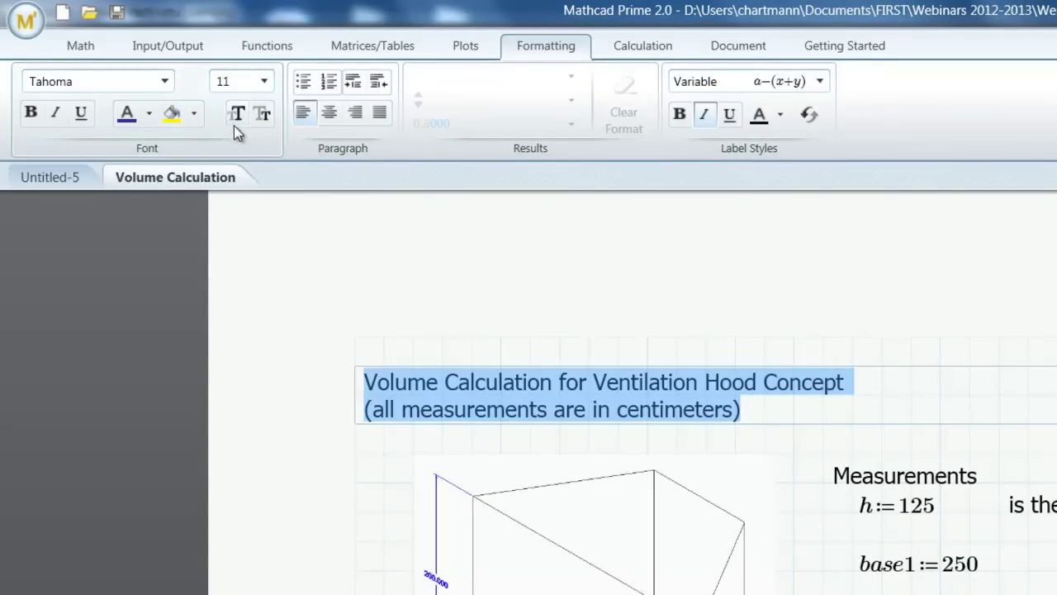
pyautogui.click(331, 122)
pyautogui.click(866, 382)
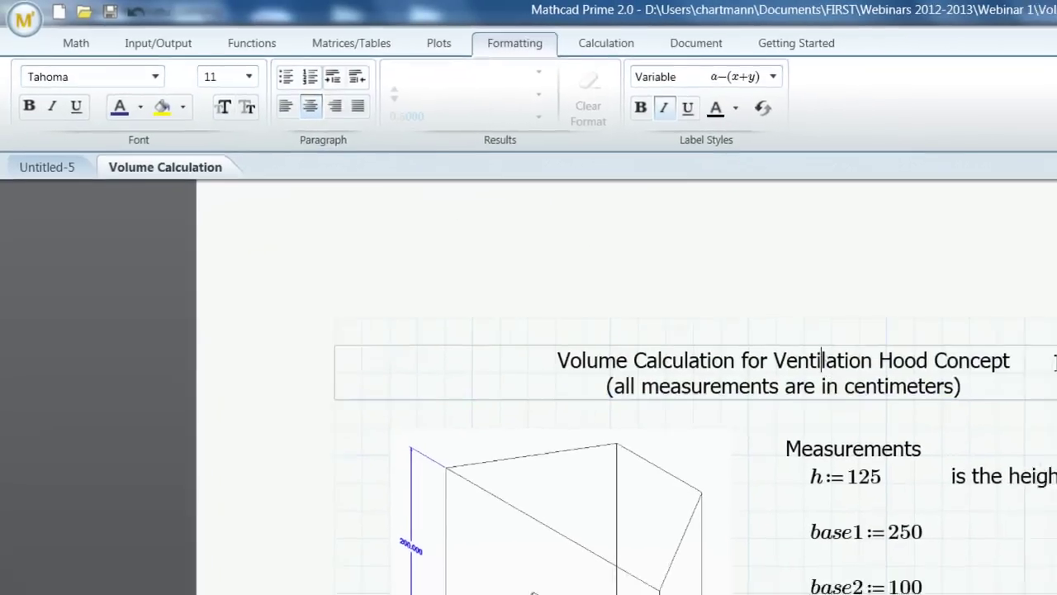
# Make the title line "Volume Calculation for Ventilation Hood Concept" bold.
pyautogui.click(877, 298)
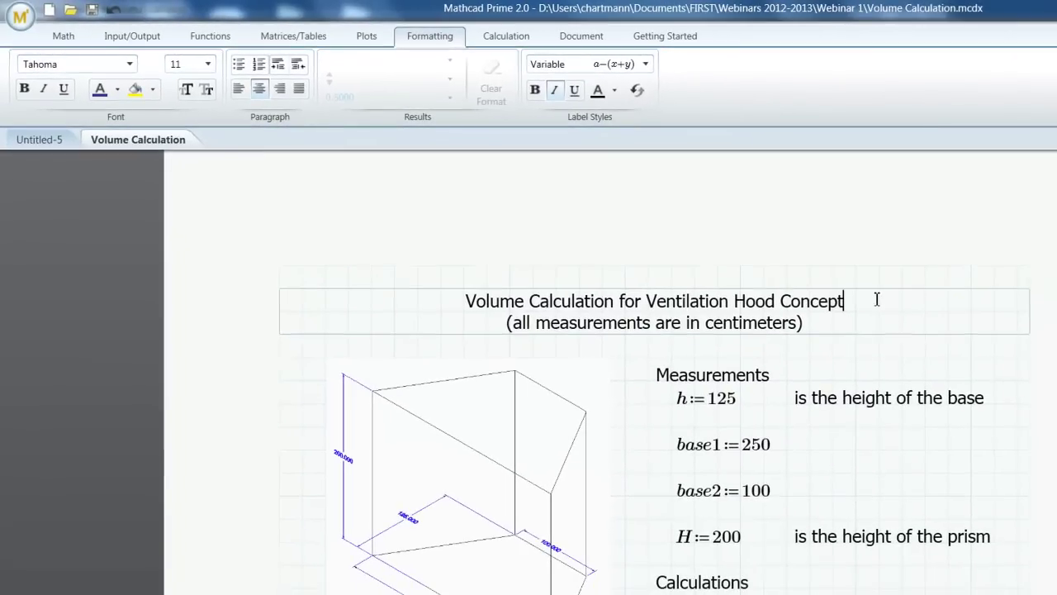
pyautogui.moveTo(877, 299); pyautogui.dragTo(483, 302)
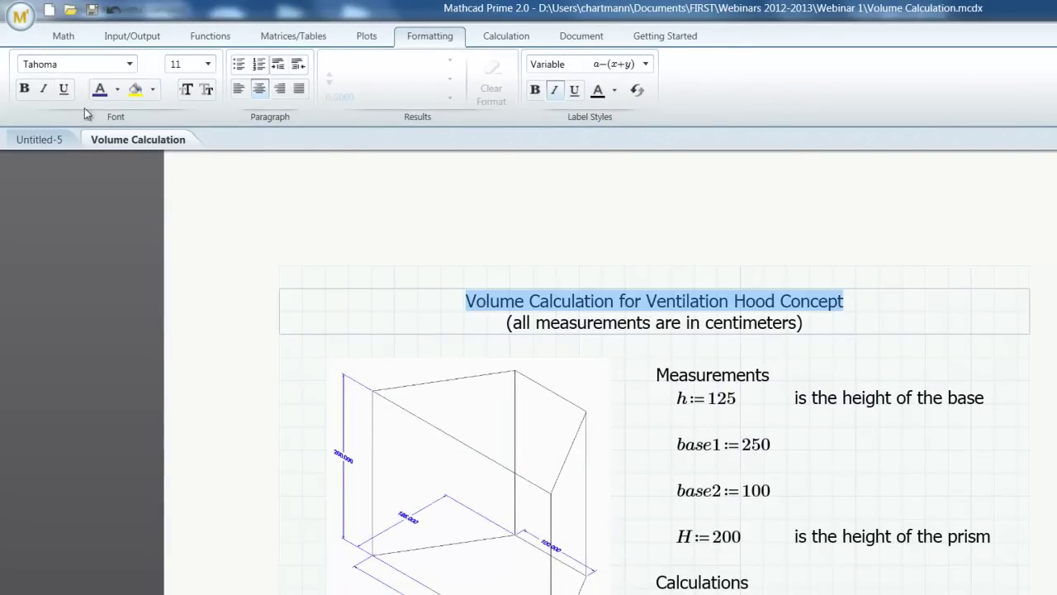
pyautogui.click(24, 88)
# Color the subtitle line "(all measurements are in centimeters)" blue.
pyautogui.click(820, 322)
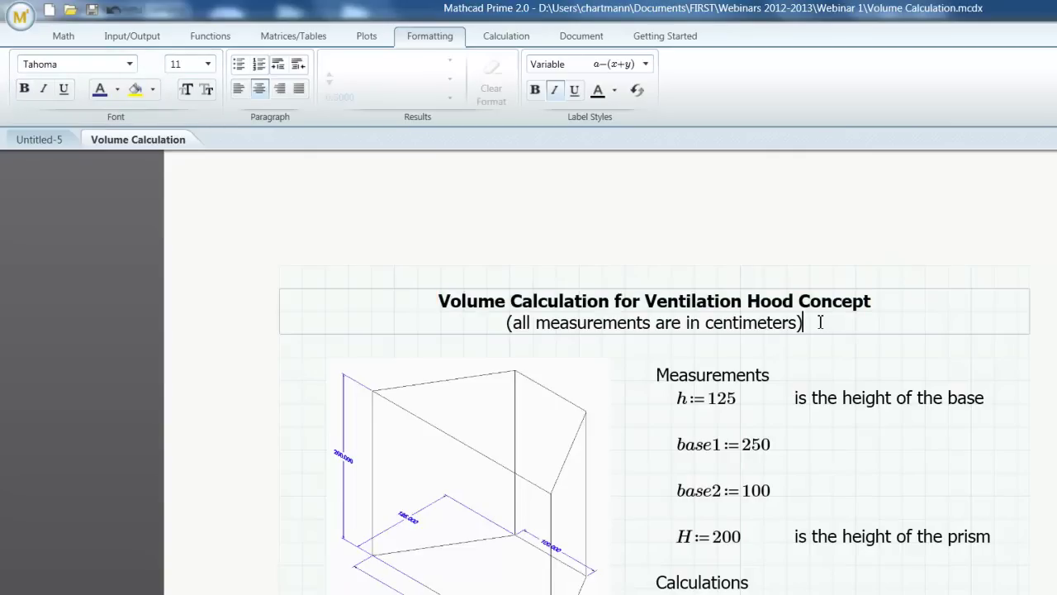
pyautogui.moveTo(820, 322); pyautogui.dragTo(508, 322)
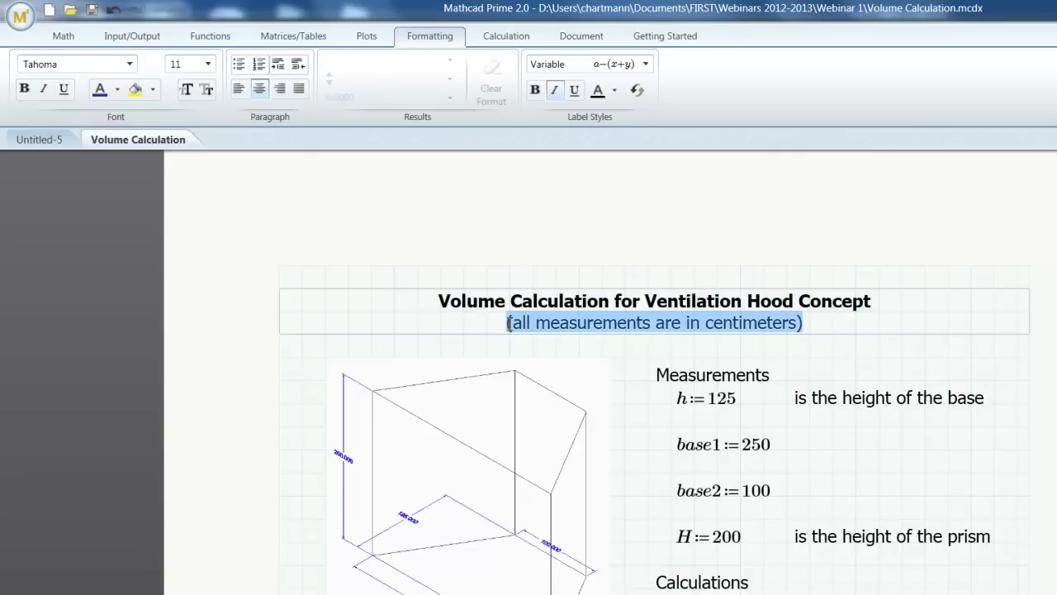
pyautogui.click(118, 92)
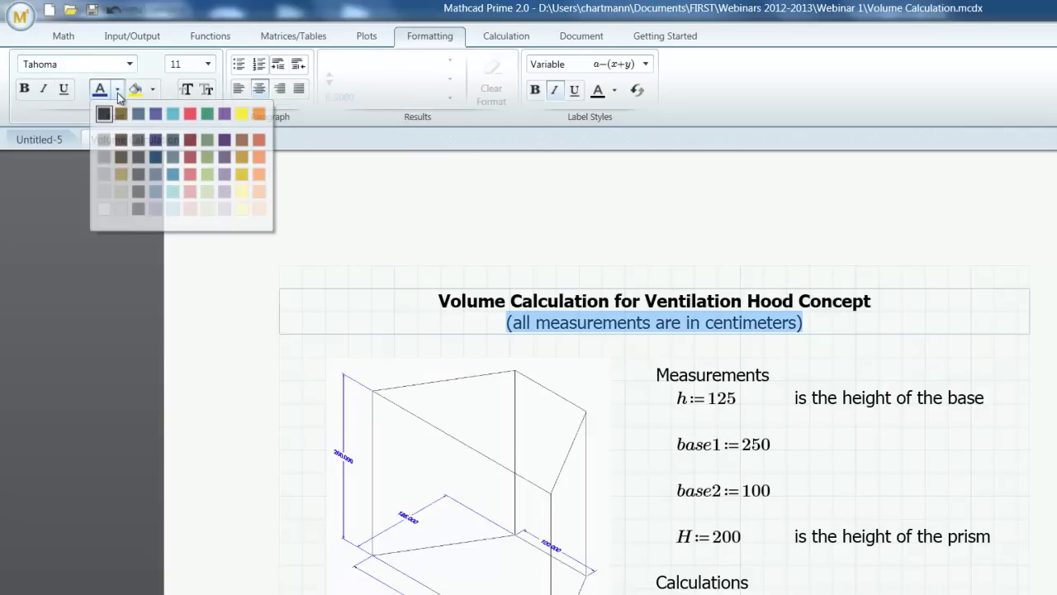
pyautogui.click(154, 116)
pyautogui.click(901, 361)
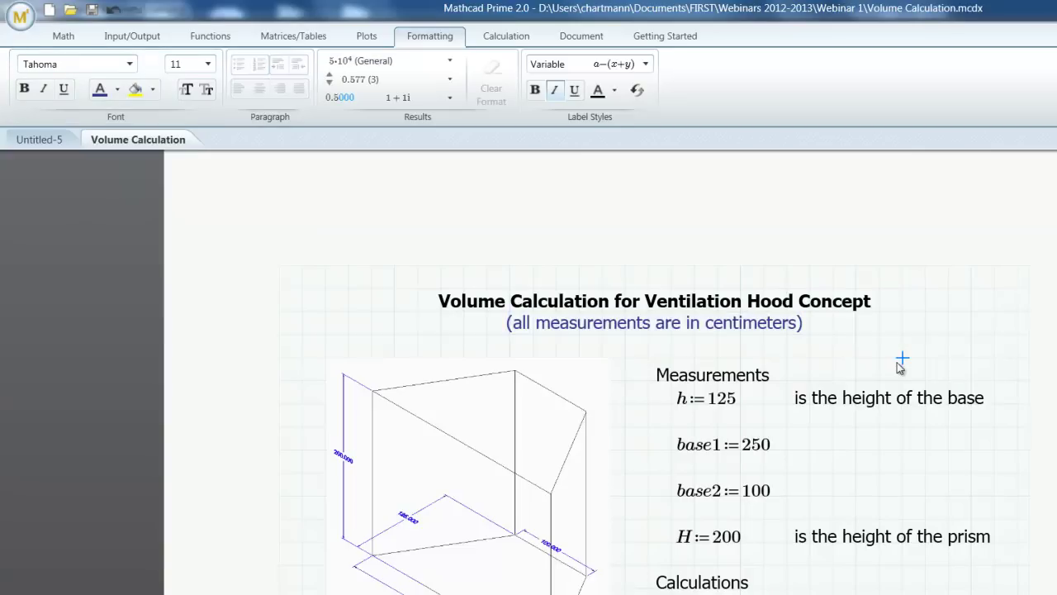
# Underline the "Measurements" and "Calculations" headings together.
pyautogui.click(948, 494)
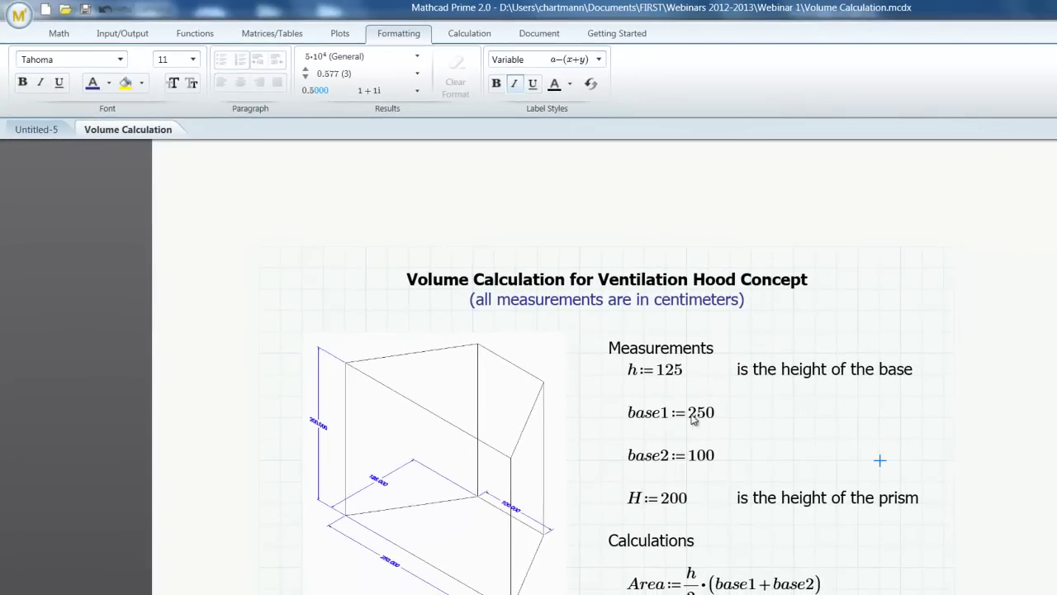
pyautogui.click(692, 352)
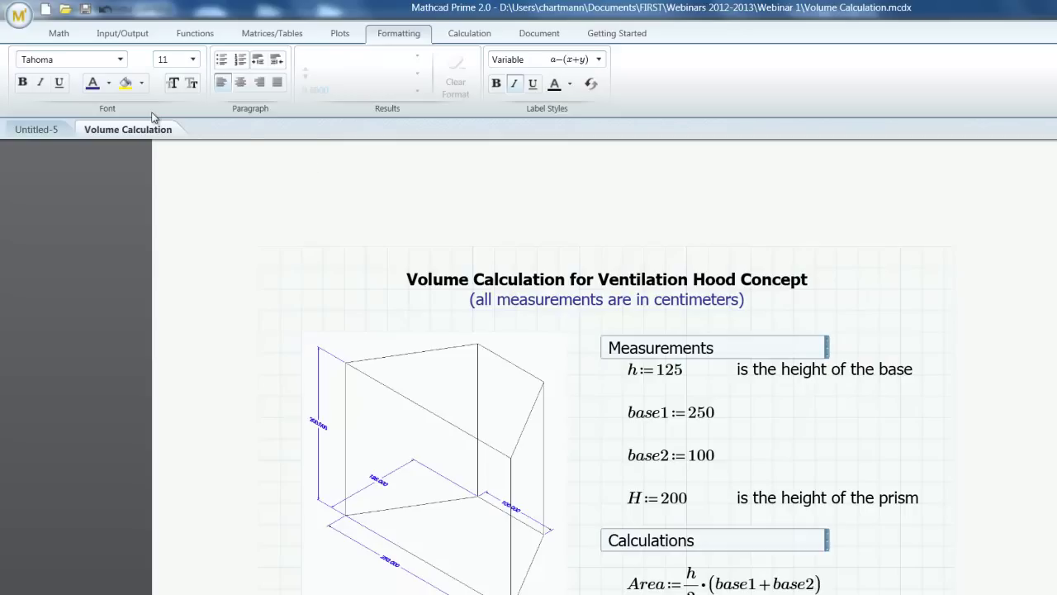
pyautogui.click(62, 85)
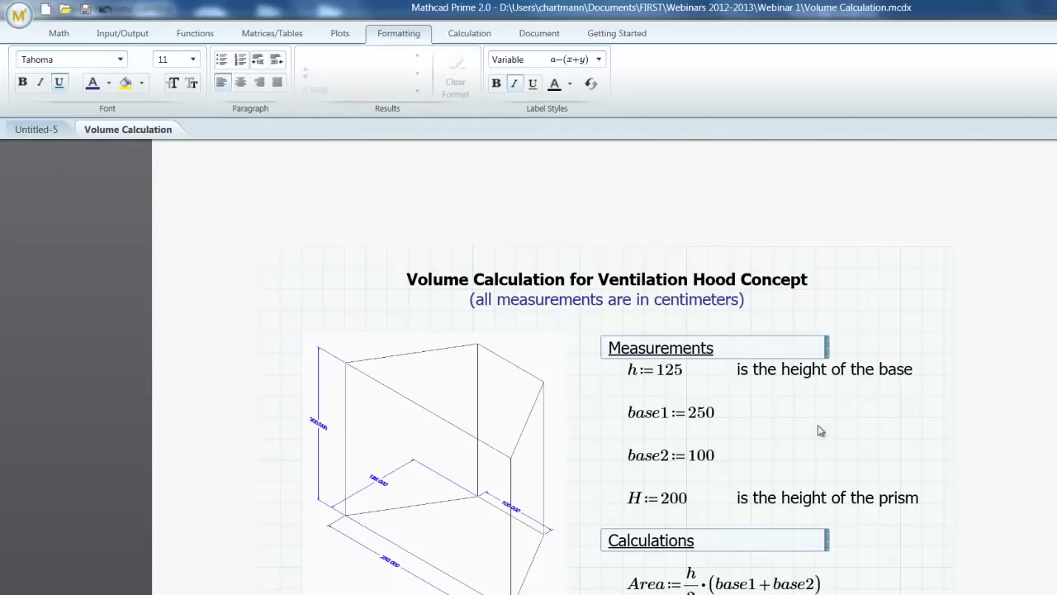
pyautogui.click(816, 426)
# Set the result format of the evaluated Area to Decimal.
pyautogui.scroll(-3, 799, 413)
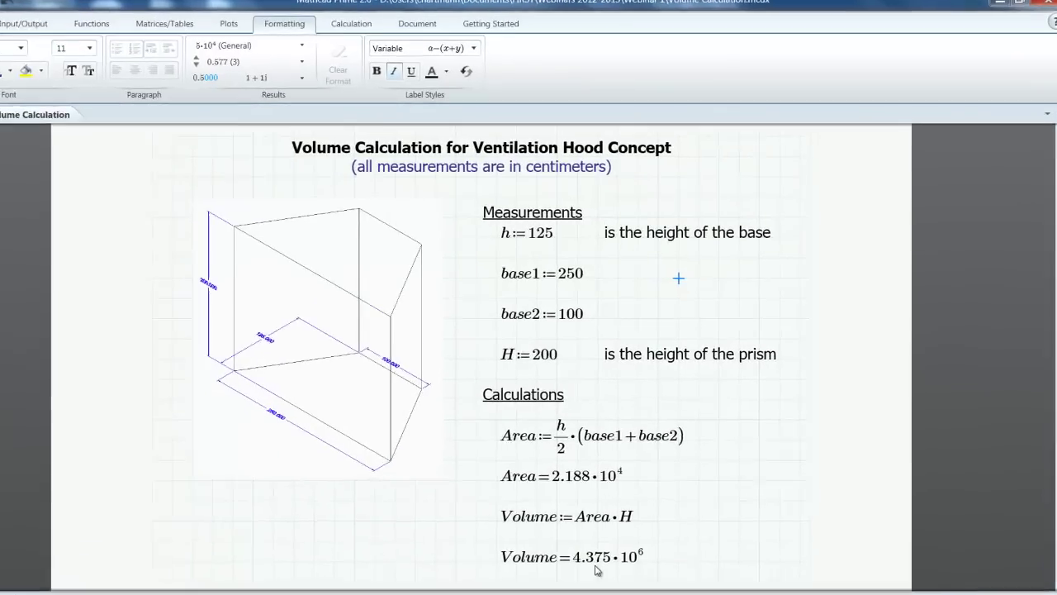
pyautogui.click(545, 538)
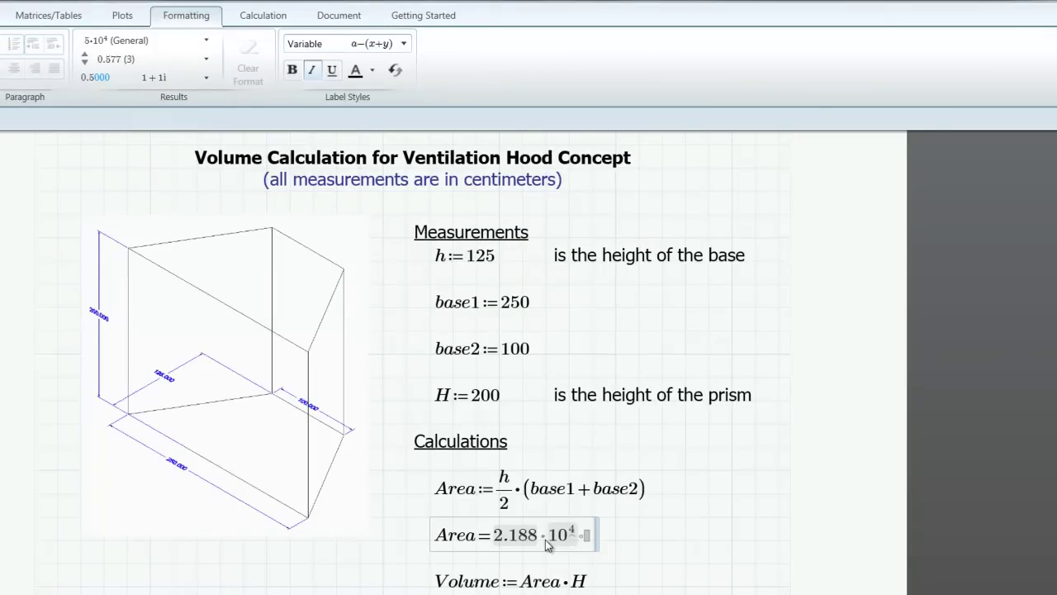
pyautogui.click(204, 43)
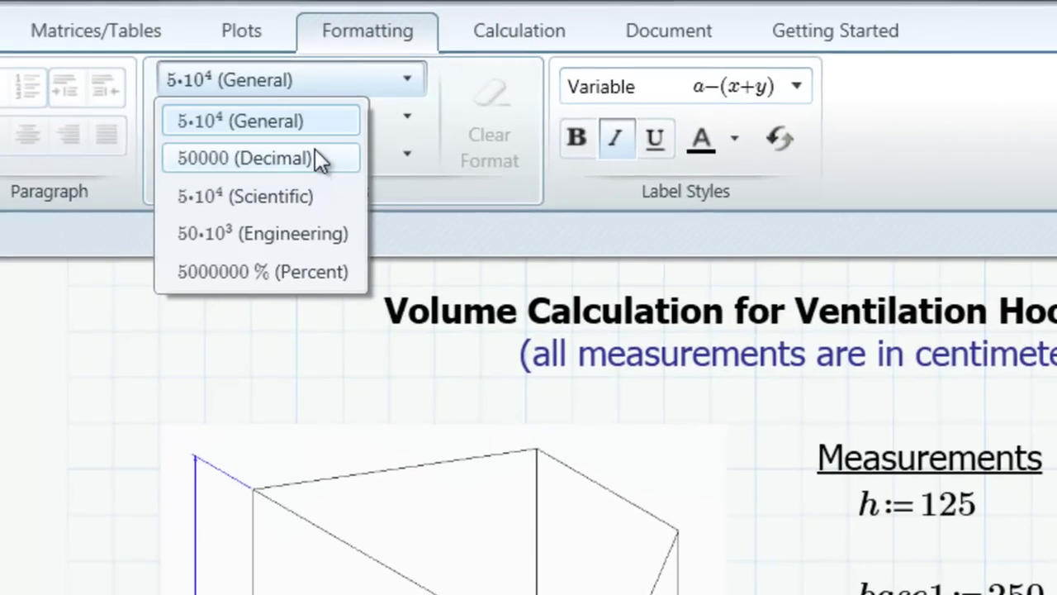
pyautogui.click(321, 158)
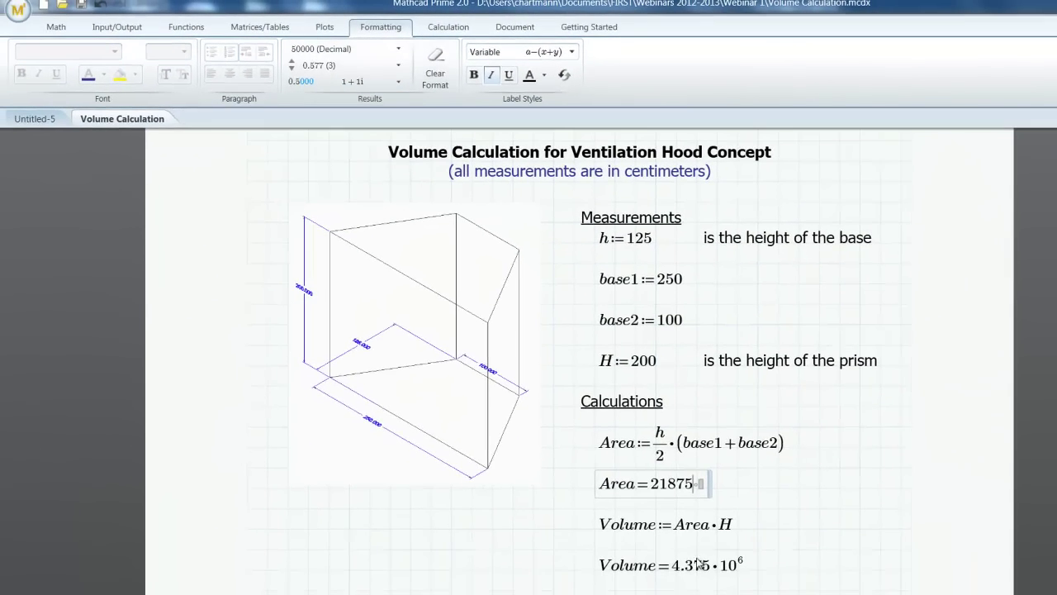
# Set the result format of the evaluated Volume to Decimal.
pyautogui.click(696, 568)
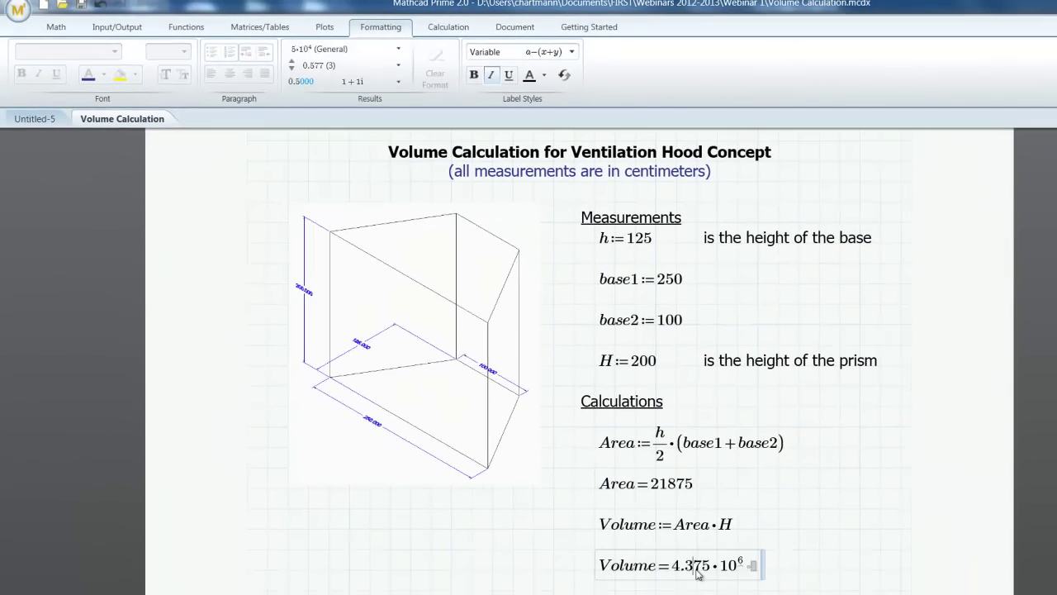
pyautogui.click(337, 51)
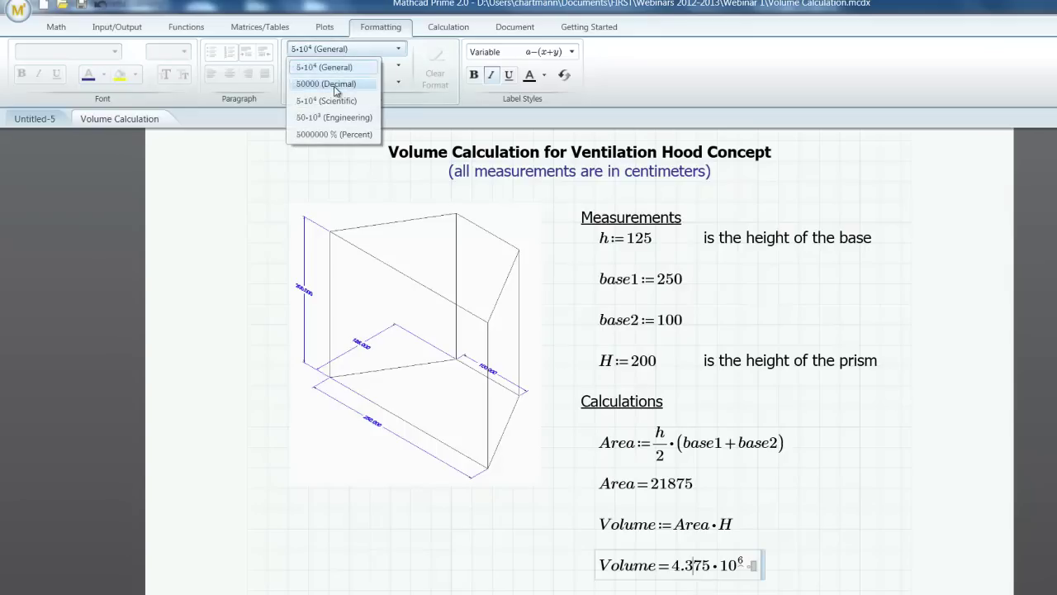
pyautogui.click(338, 86)
pyautogui.click(783, 511)
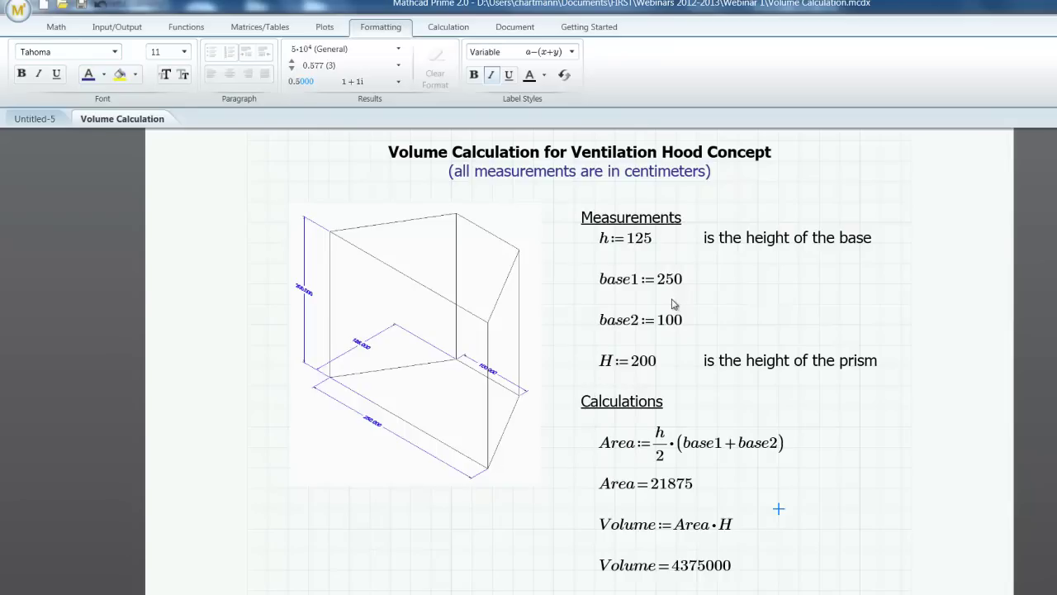
# Add the unit cm to the values in the h and base1 definitions.
pyautogui.click(60, 30)
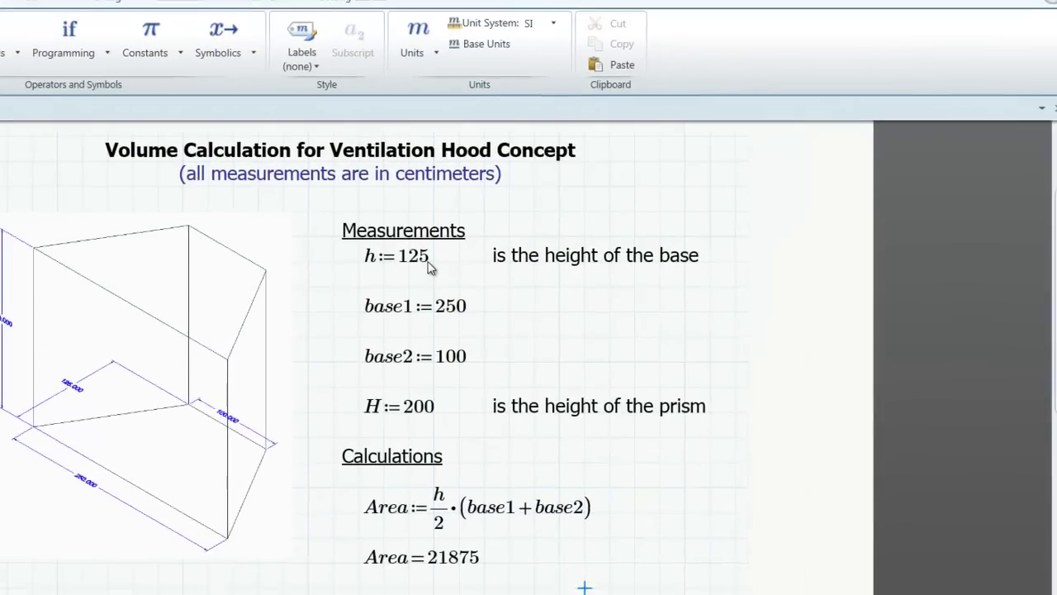
pyautogui.click(758, 318)
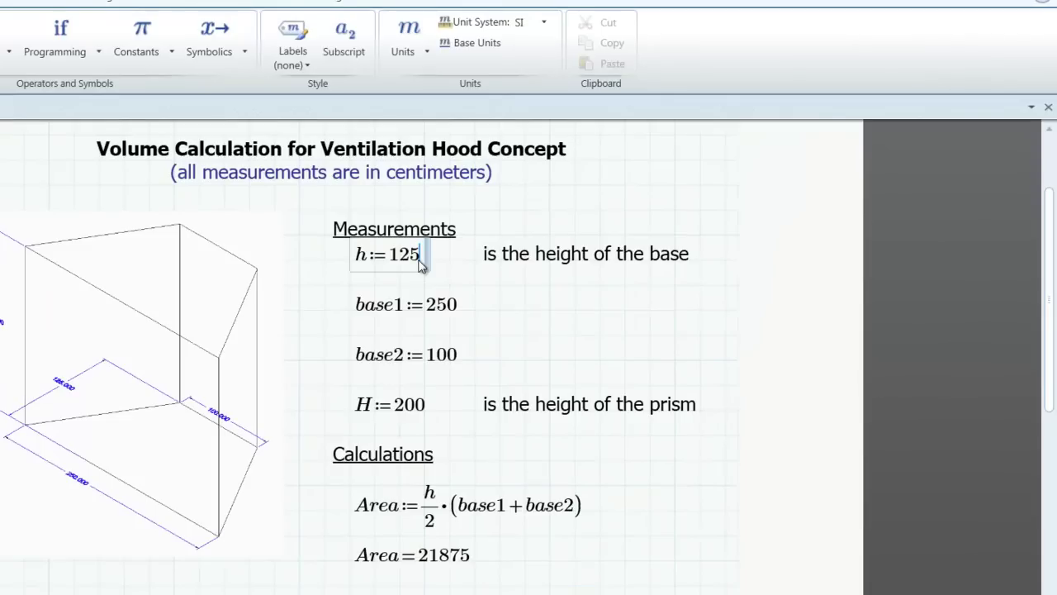
pyautogui.write('cm')
pyautogui.click(458, 311)
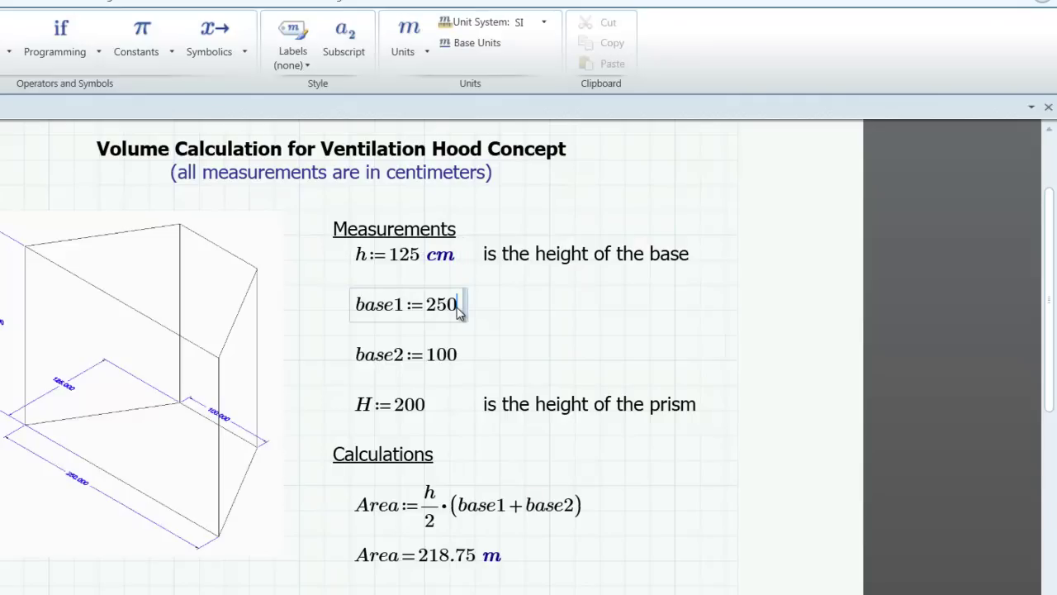
pyautogui.write('cm')
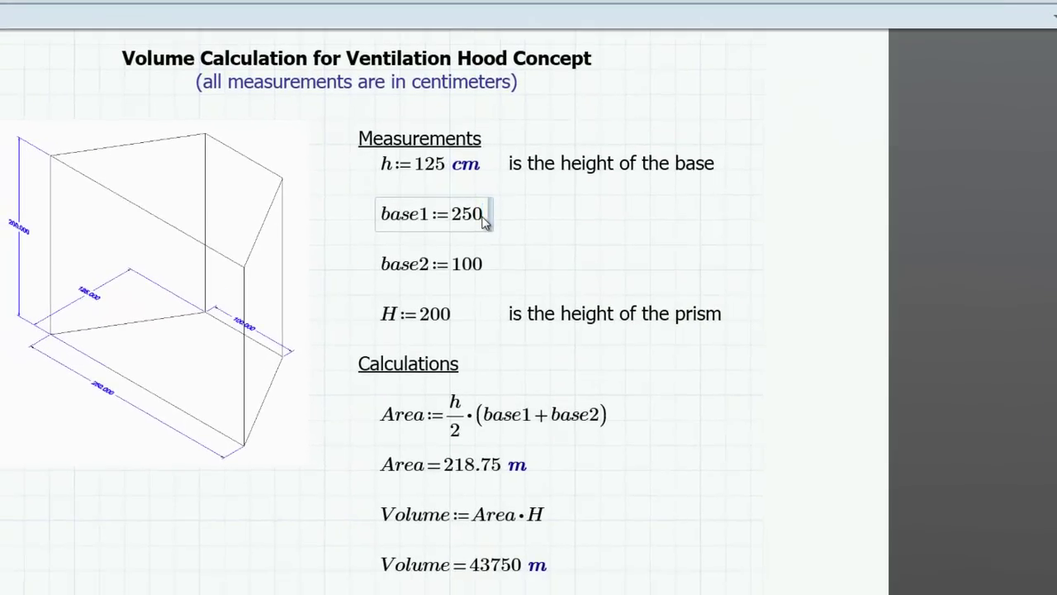
pyautogui.press('Return')
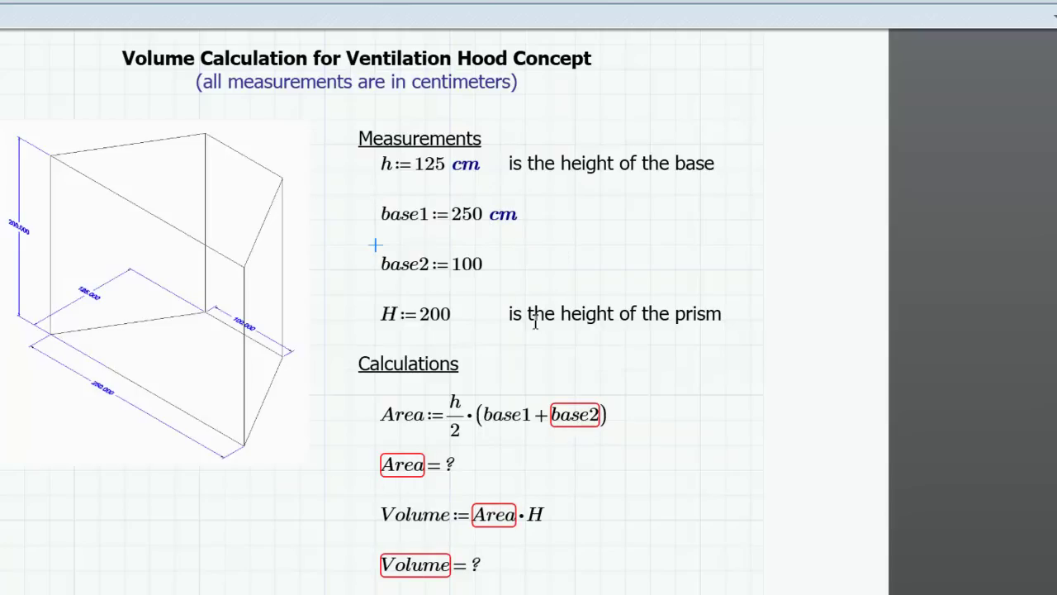
# Add the unit cm to the values in the base2 and H definitions.
pyautogui.click(484, 266)
pyautogui.write('cm')
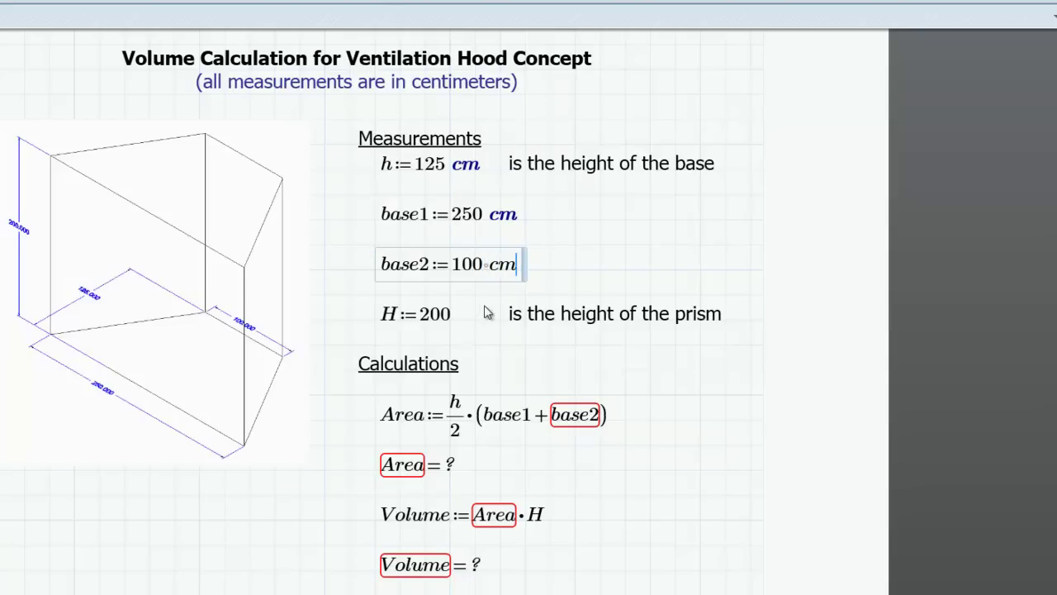
pyautogui.click(482, 299)
pyautogui.click(454, 318)
pyautogui.write('cm')
pyautogui.press('Return')
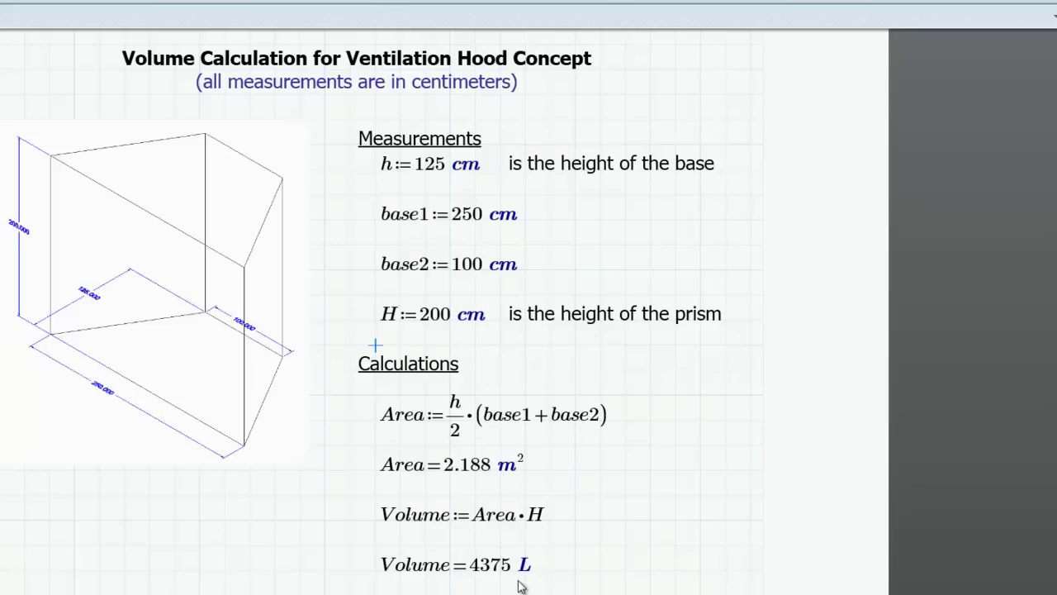
# Change the unit of the evaluated Area result to ft², keeping the exponent.
pyautogui.click(507, 468)
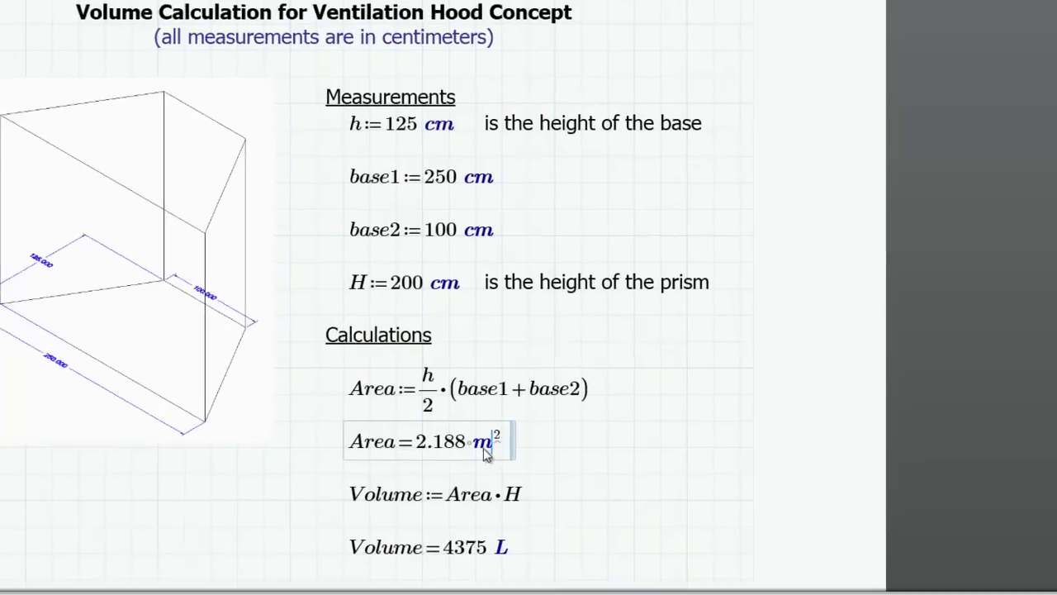
pyautogui.press('BackSpace')
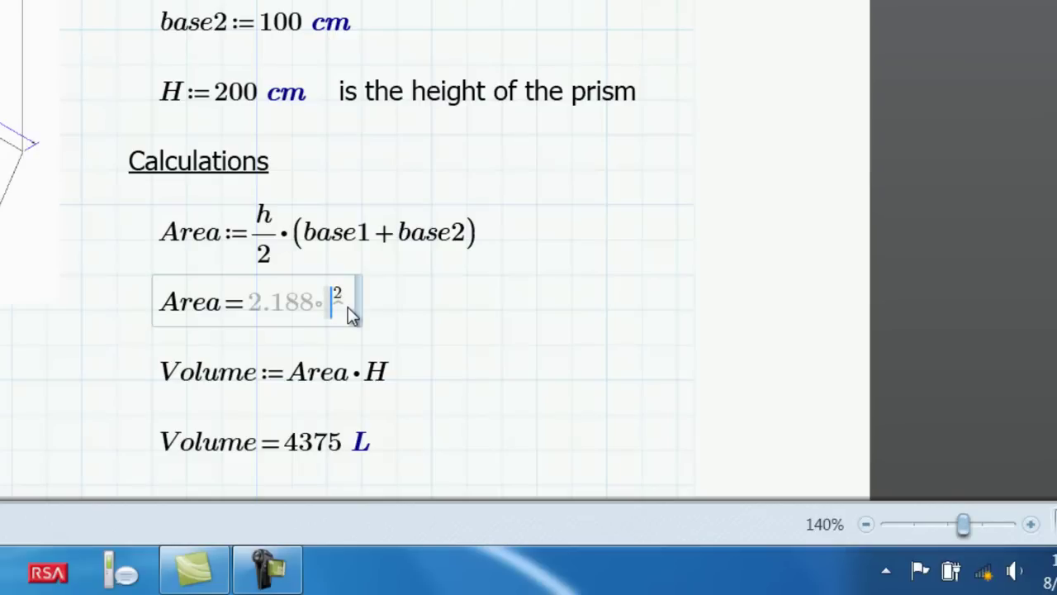
pyautogui.write('ft')
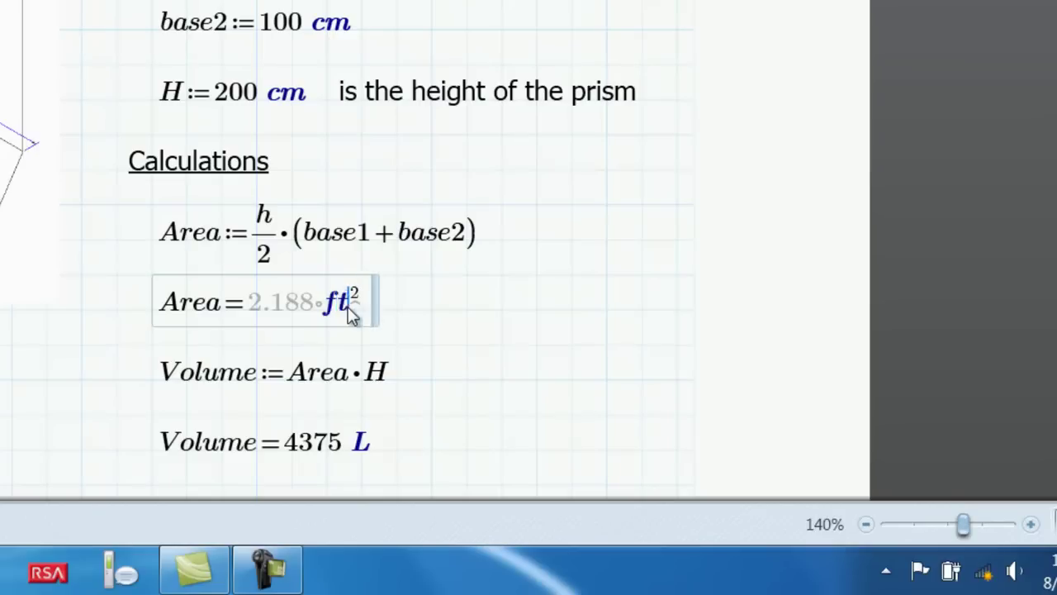
pyautogui.click(398, 311)
# Replace the unit of the evaluated Volume result with ft³.
pyautogui.click(371, 443)
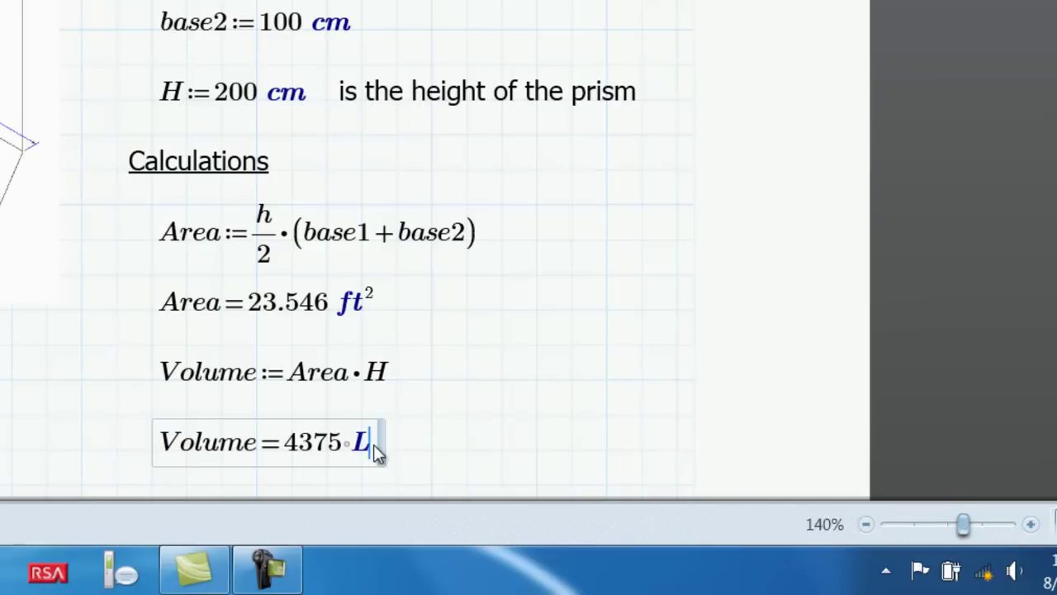
pyautogui.press('BackSpace')
pyautogui.write('f')
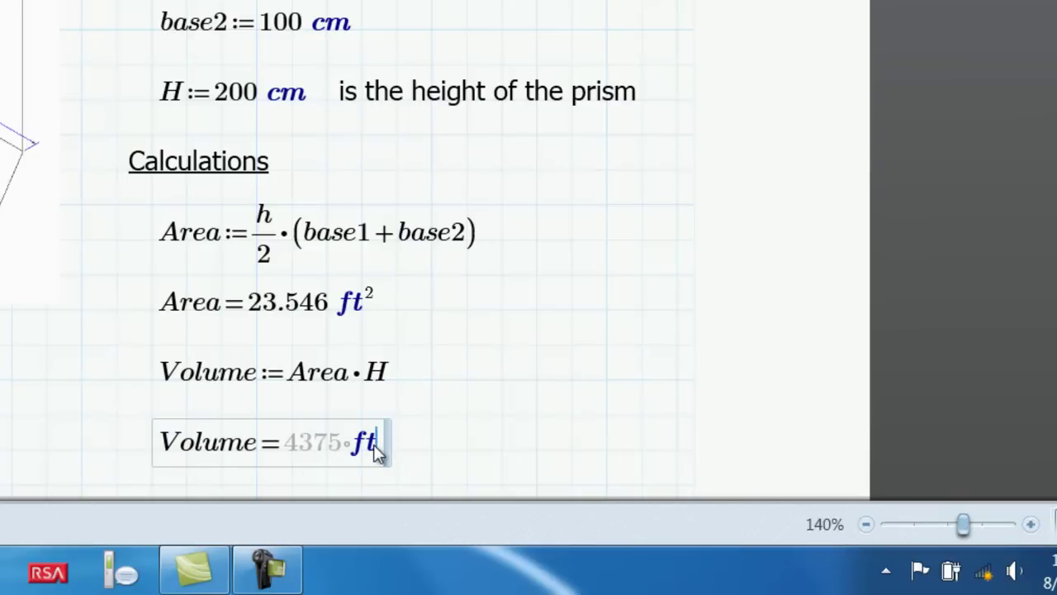
pyautogui.write('t')
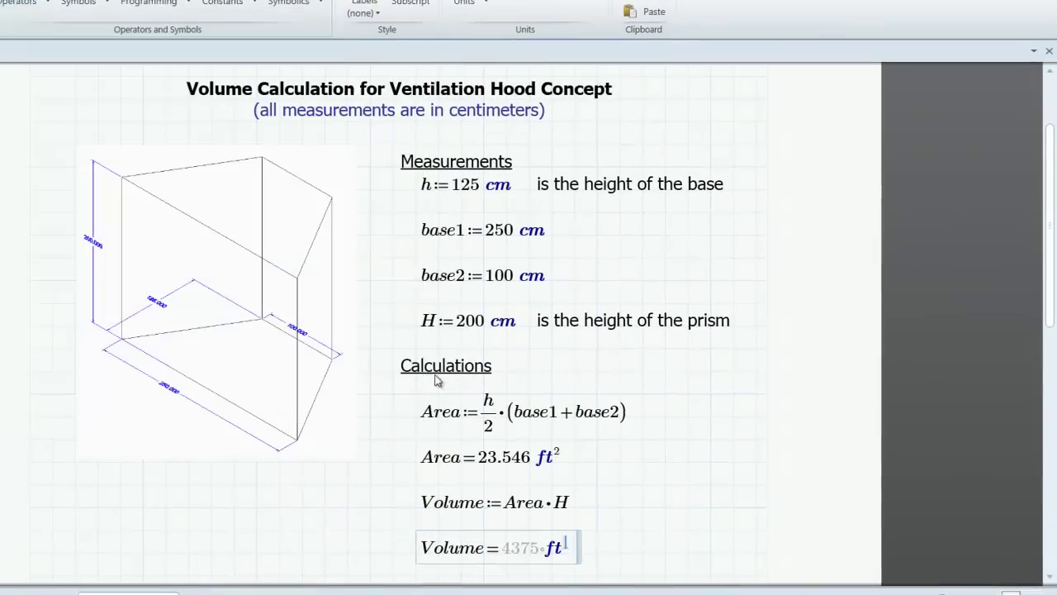
pyautogui.write('3')
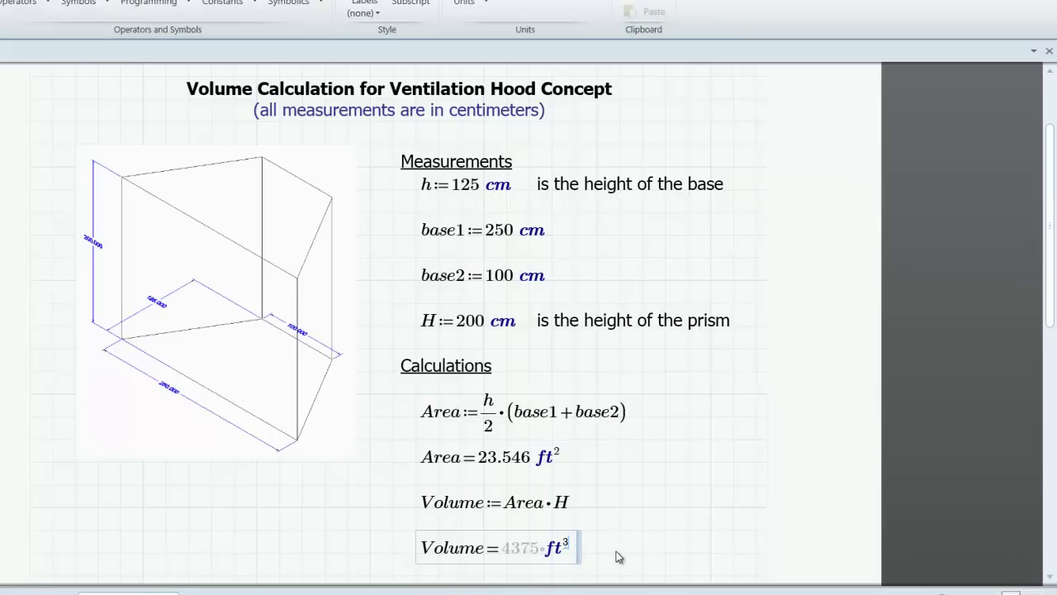
pyautogui.click(616, 550)
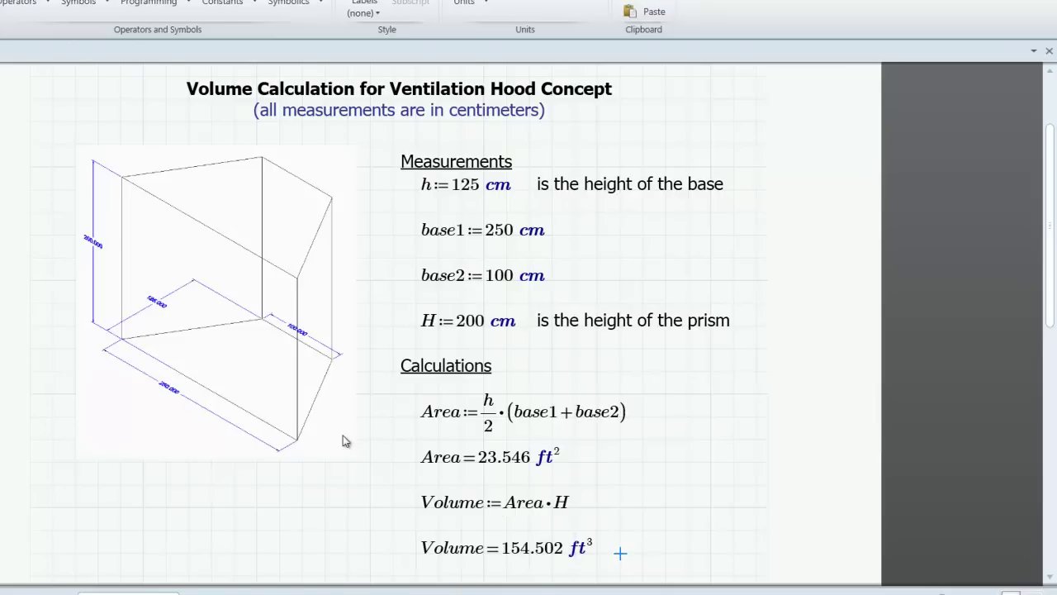
# Change the font color of the Unit label style to red for all units in the worksheet.
pyautogui.click(550, 461)
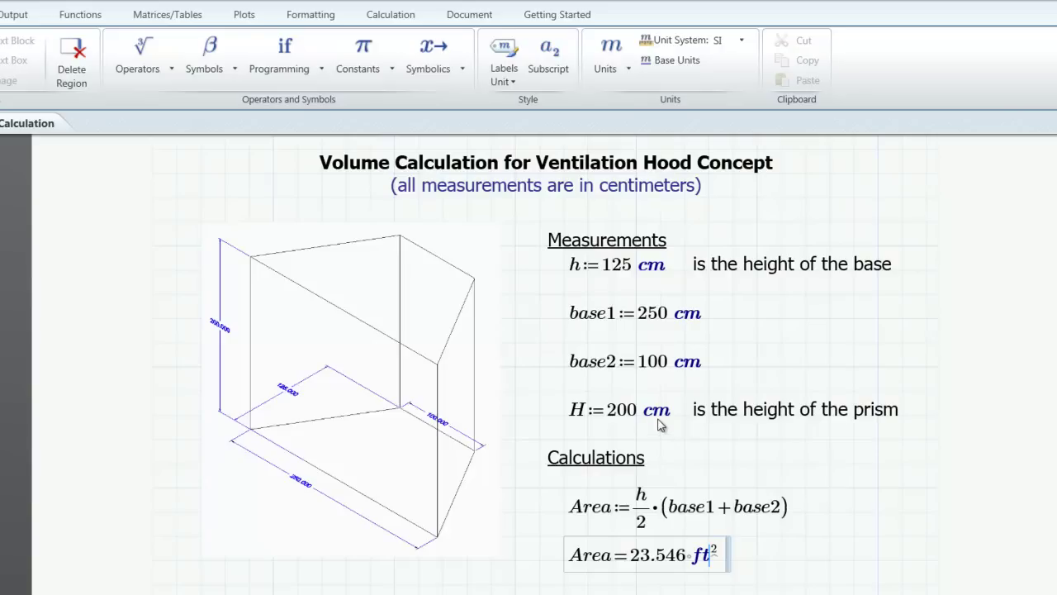
pyautogui.click(733, 584)
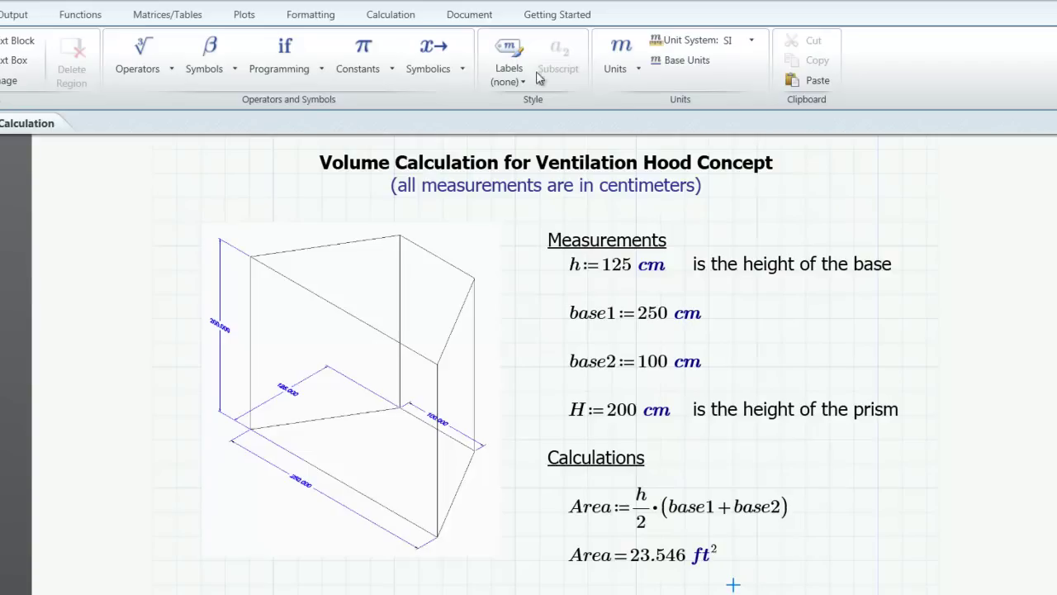
pyautogui.click(322, 14)
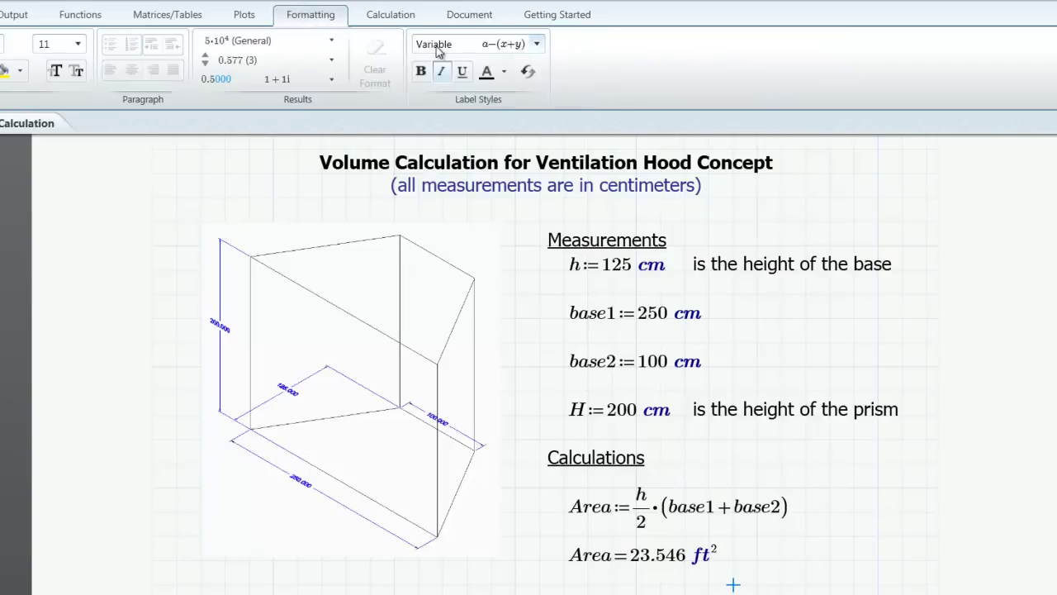
pyautogui.click(536, 45)
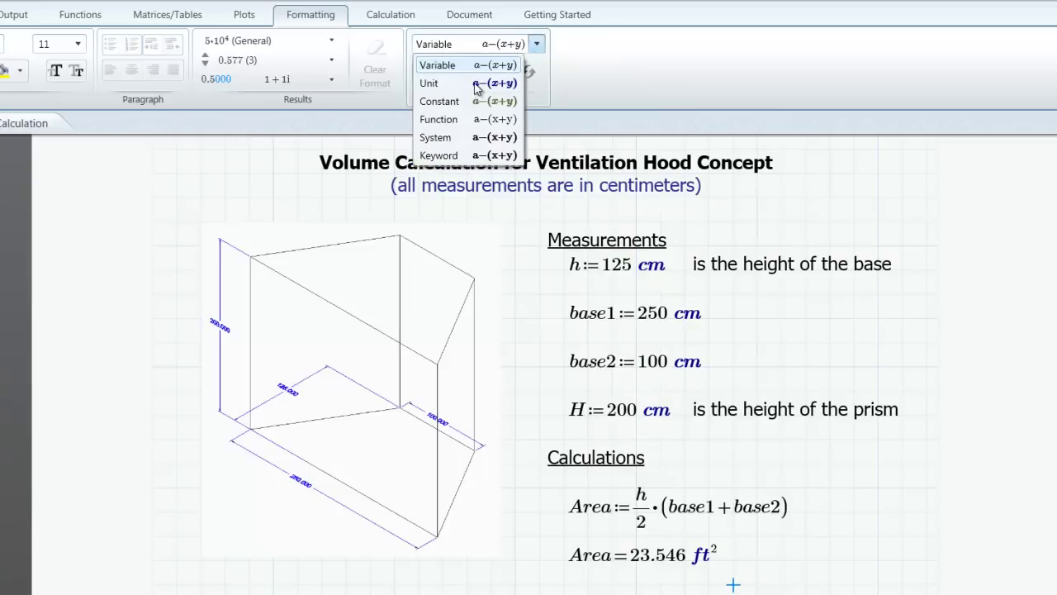
pyautogui.click(475, 83)
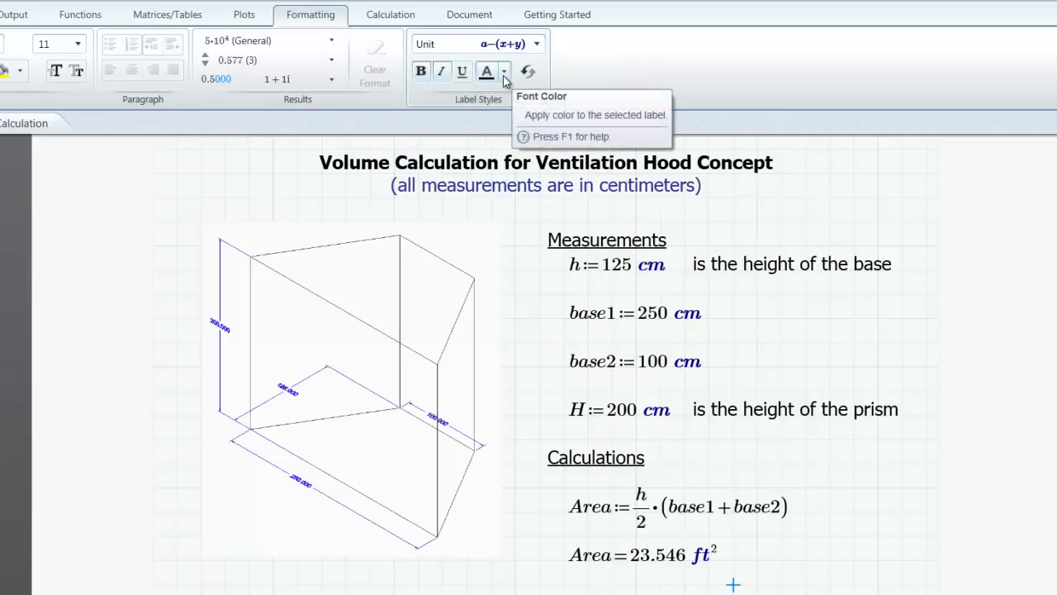
pyautogui.click(504, 77)
pyautogui.click(581, 98)
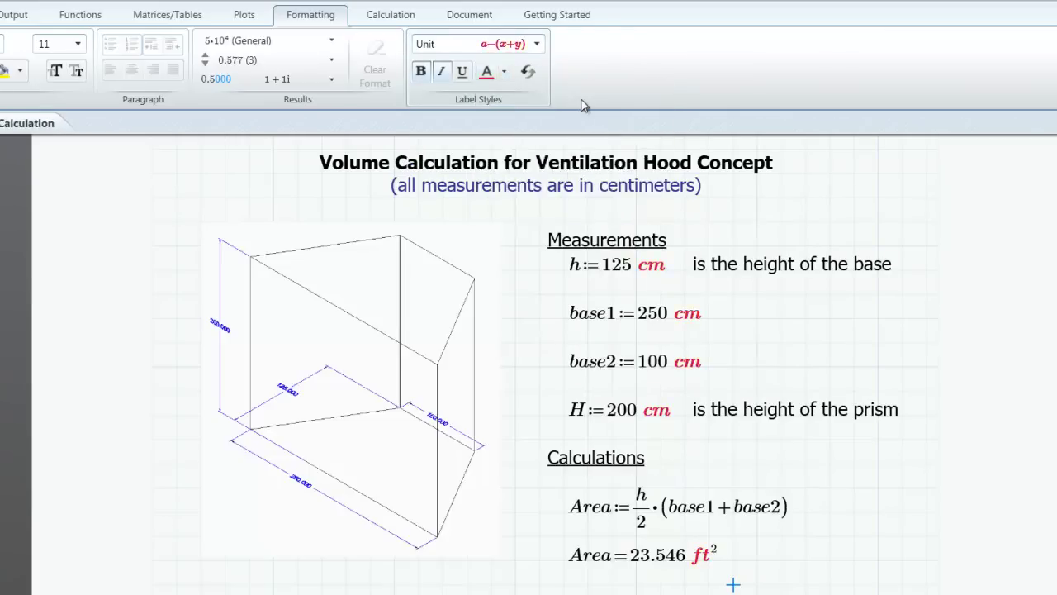